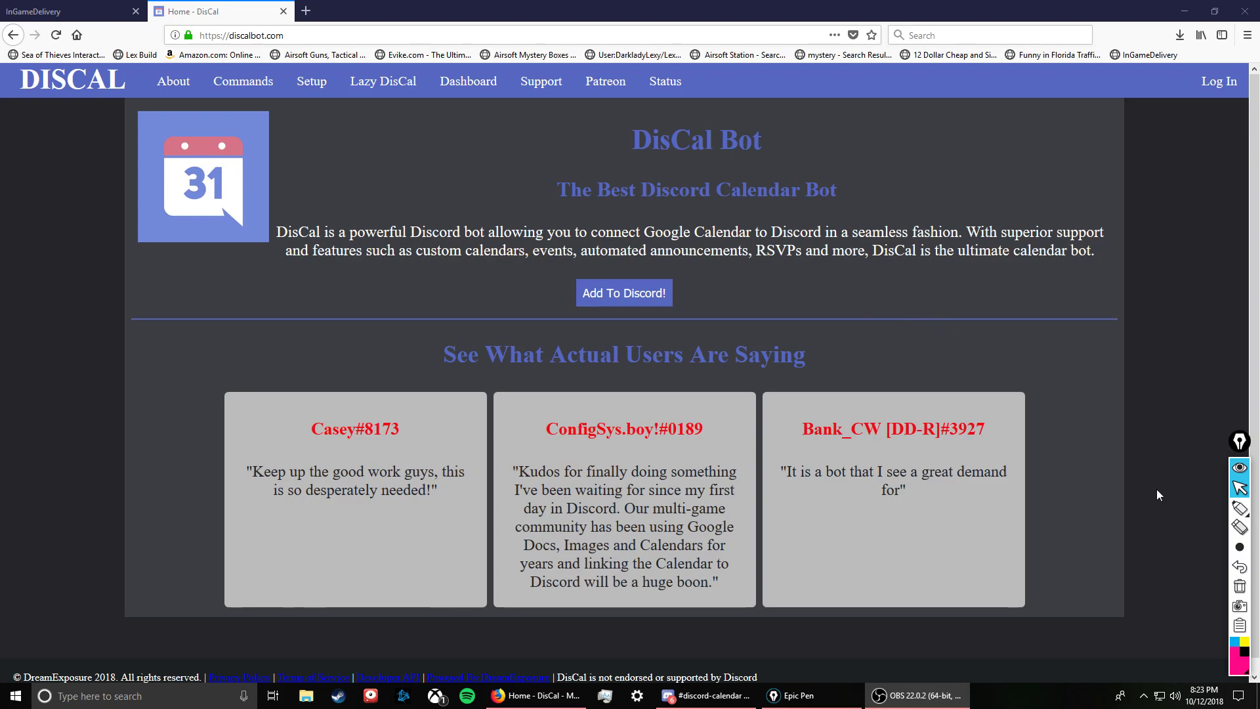
Step: Highlight the discalbot.com web address in pink with the highlighter, erase the mark and return to the normal cursor
{"action": "left_click", "coordinate": [1240, 511]}
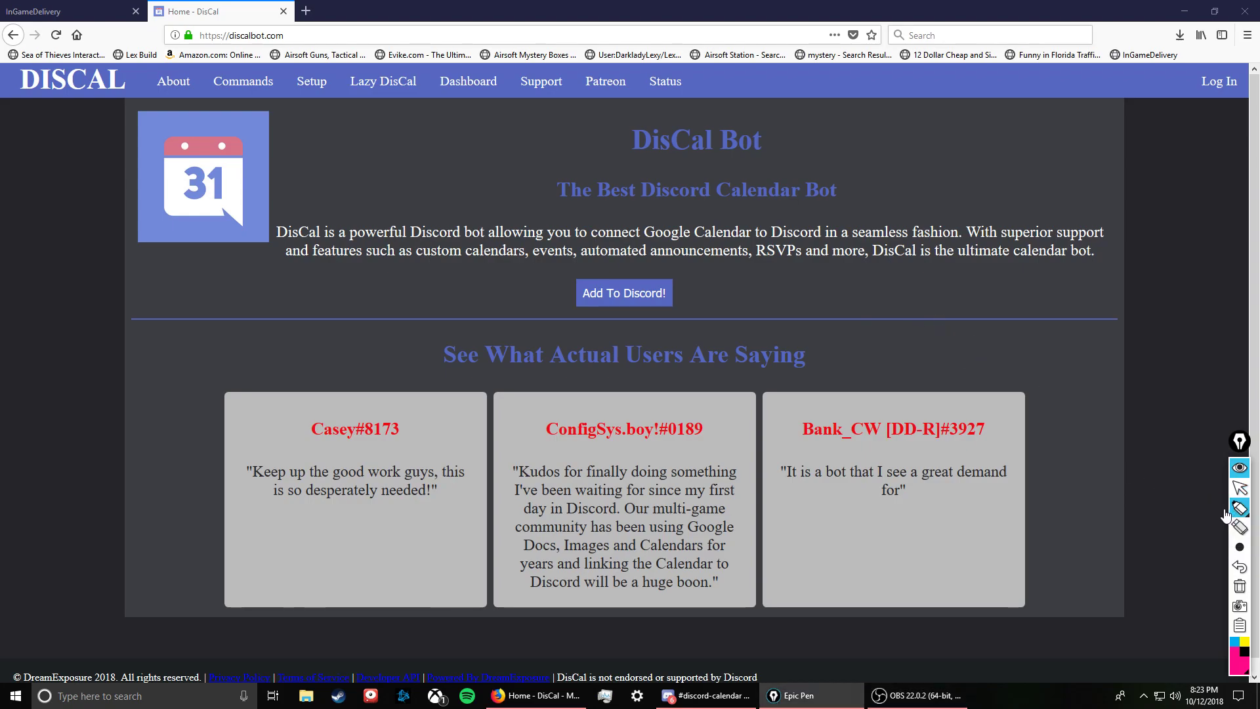
{"action": "mouse_move", "coordinate": [289, 33]}
{"action": "left_mouse_down"}
{"action": "mouse_move", "coordinate": [221, 38]}
{"action": "mouse_move", "coordinate": [302, 41]}
{"action": "mouse_move", "coordinate": [255, 40]}
{"action": "mouse_move", "coordinate": [274, 39]}
{"action": "left_mouse_up"}
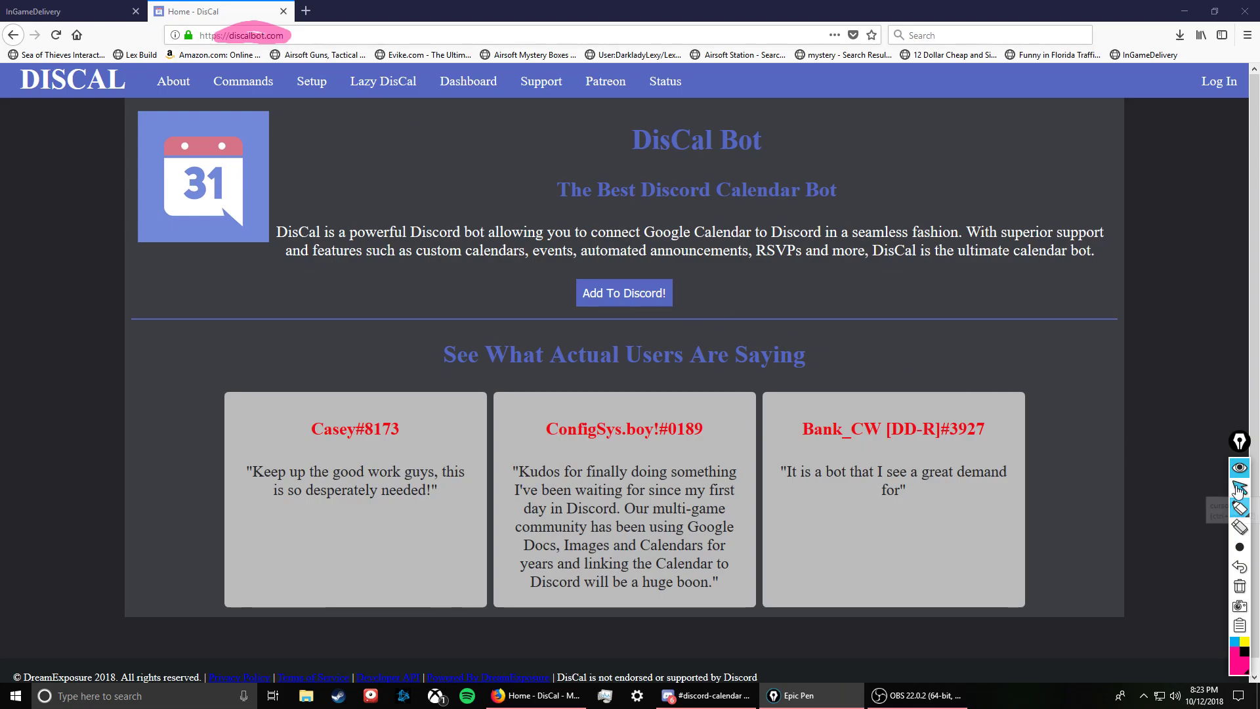
{"action": "left_click", "coordinate": [1239, 527]}
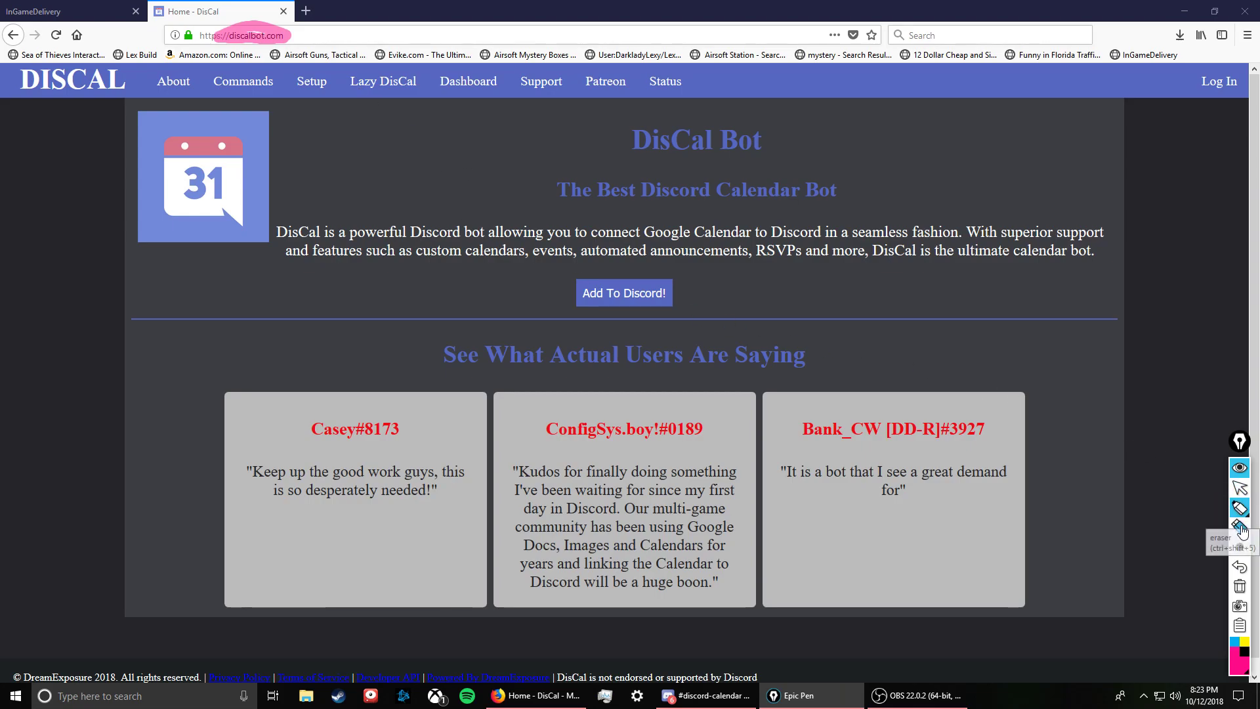
{"action": "left_click", "coordinate": [282, 42]}
{"action": "left_click", "coordinate": [1240, 488]}
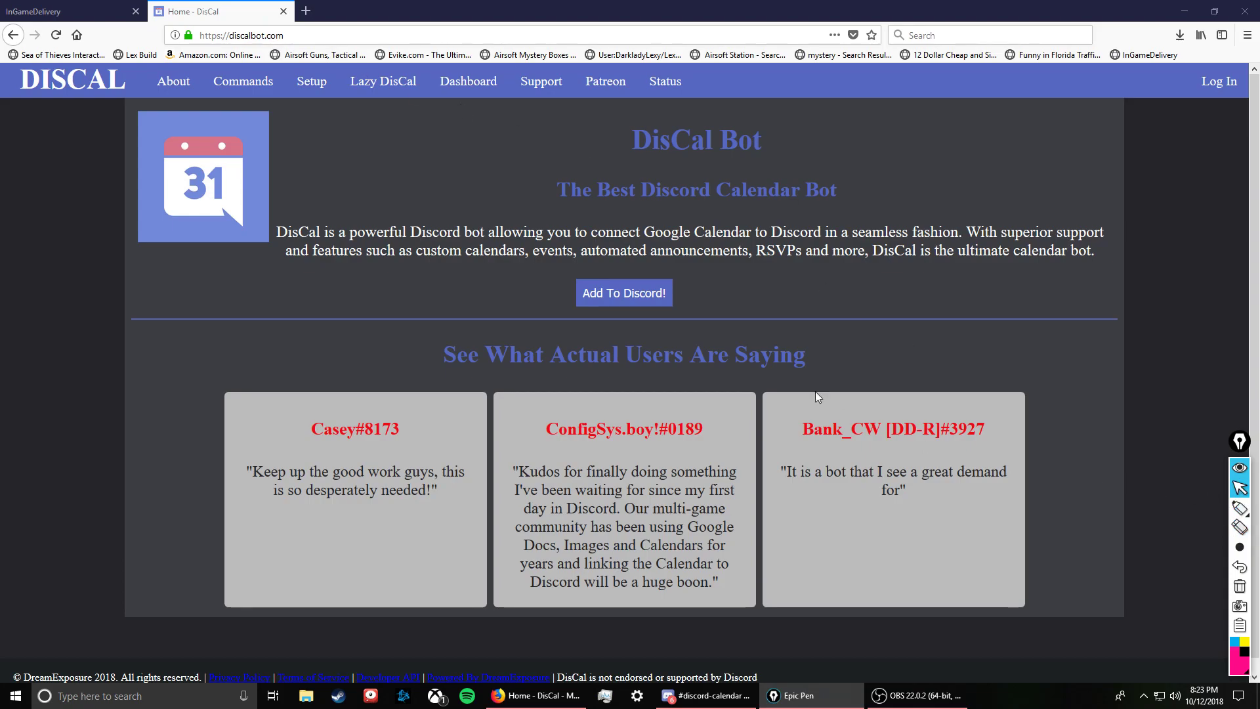
Step: Open the Lazy DisCal page and read the paragraph describing what the application was built for
{"action": "left_click", "coordinate": [387, 87]}
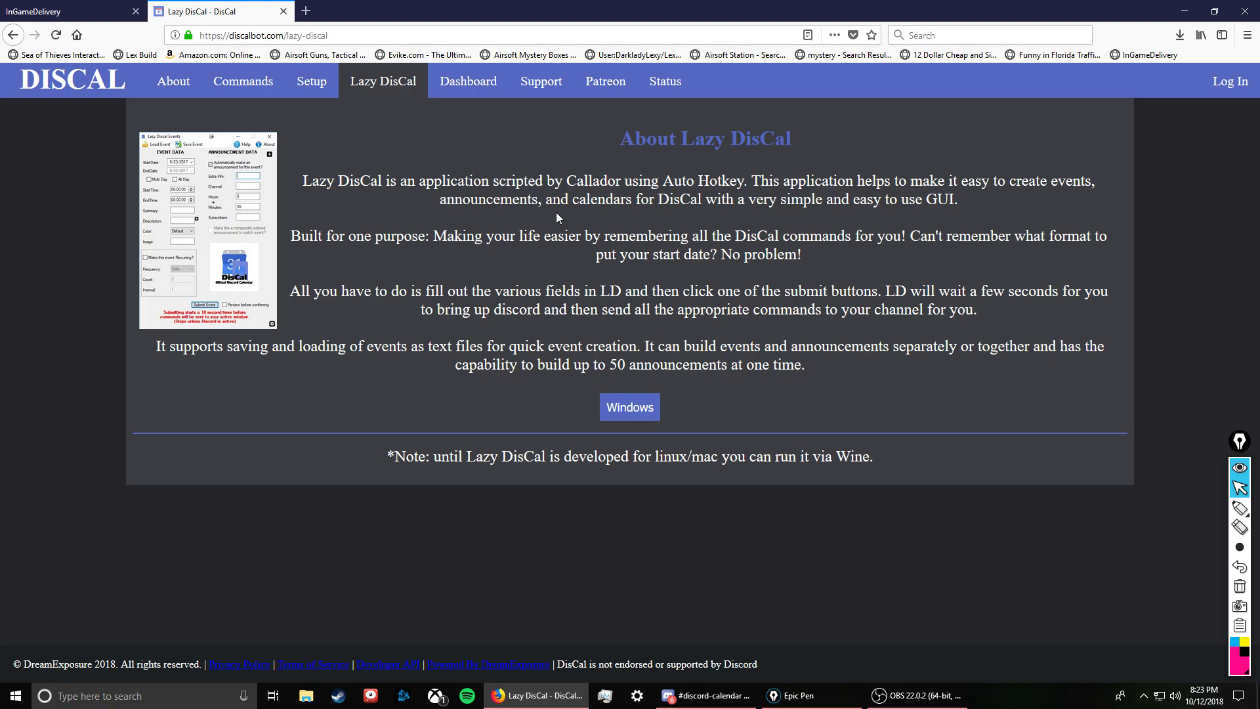
{"action": "left_click_drag", "start_coordinate": [431, 236], "coordinate": [807, 254]}
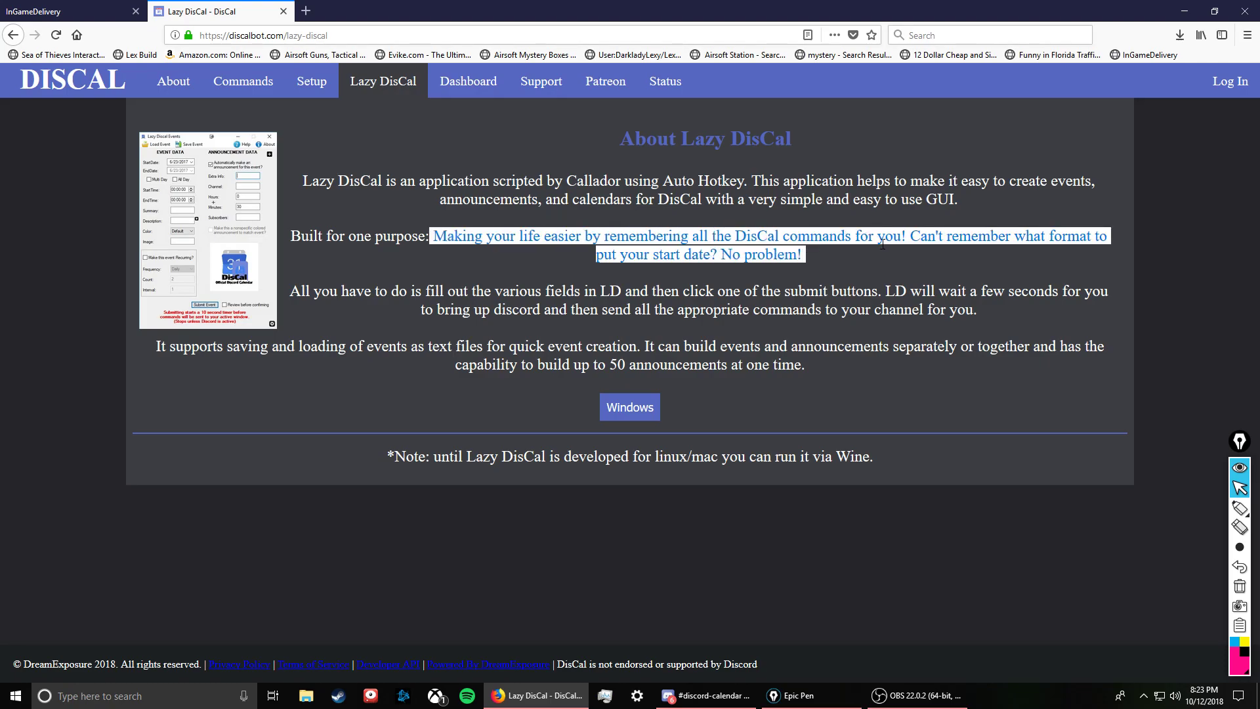
{"action": "left_click", "coordinate": [557, 263]}
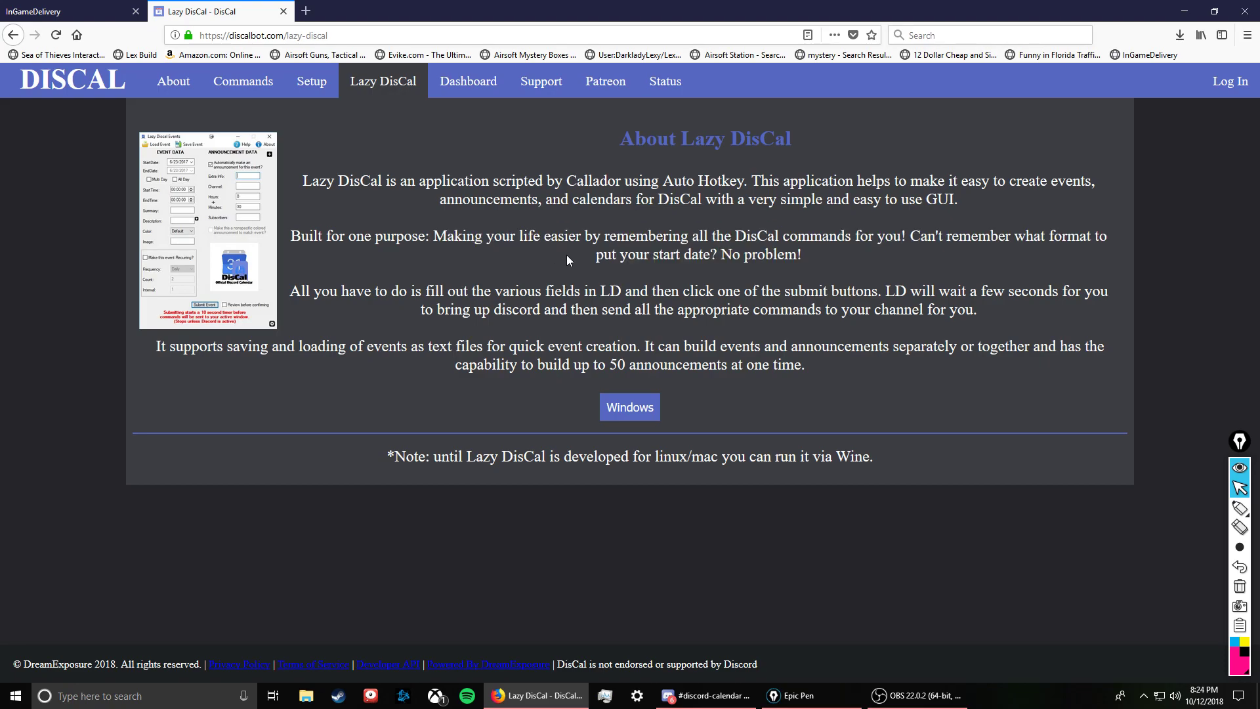
Step: Examine the DisCal commands documentation, including the event, RSVP, announcement, discal and other command tables
{"action": "left_click", "coordinate": [243, 81]}
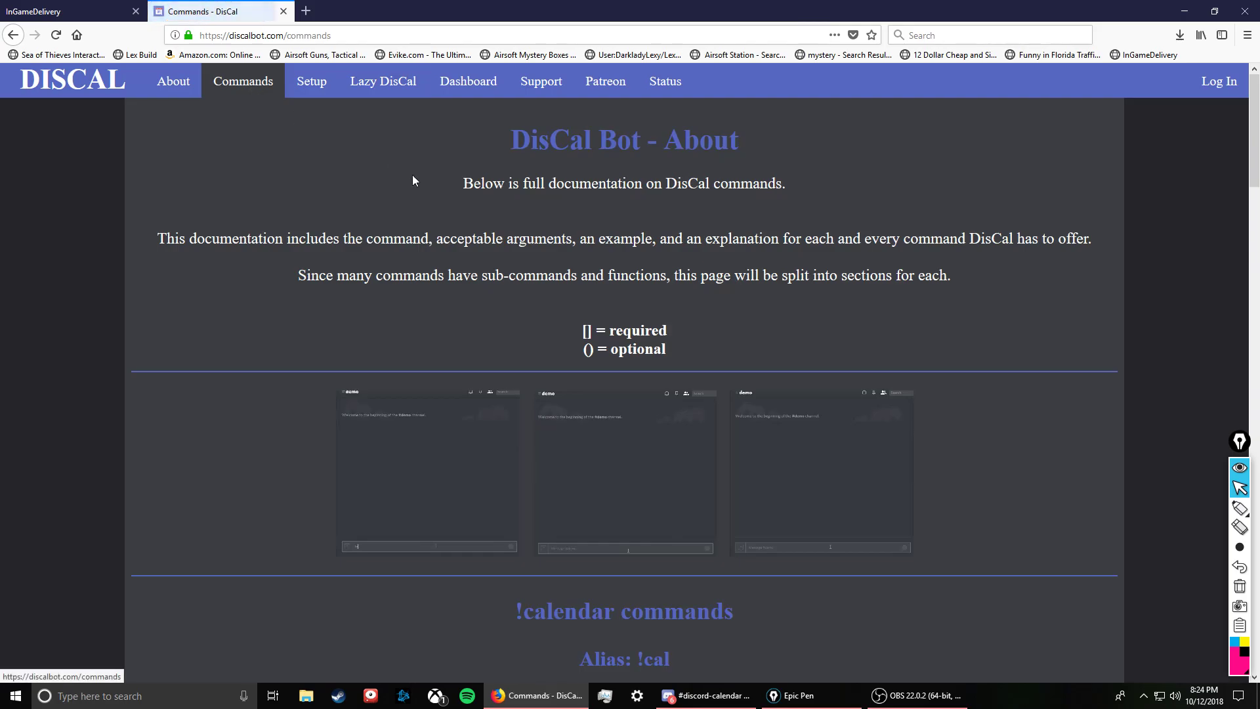
{"action": "scroll", "coordinate": [479, 267], "scroll_direction": "down", "scroll_amount": 1}
{"action": "scroll", "coordinate": [480, 267], "scroll_direction": "down", "scroll_amount": 20}
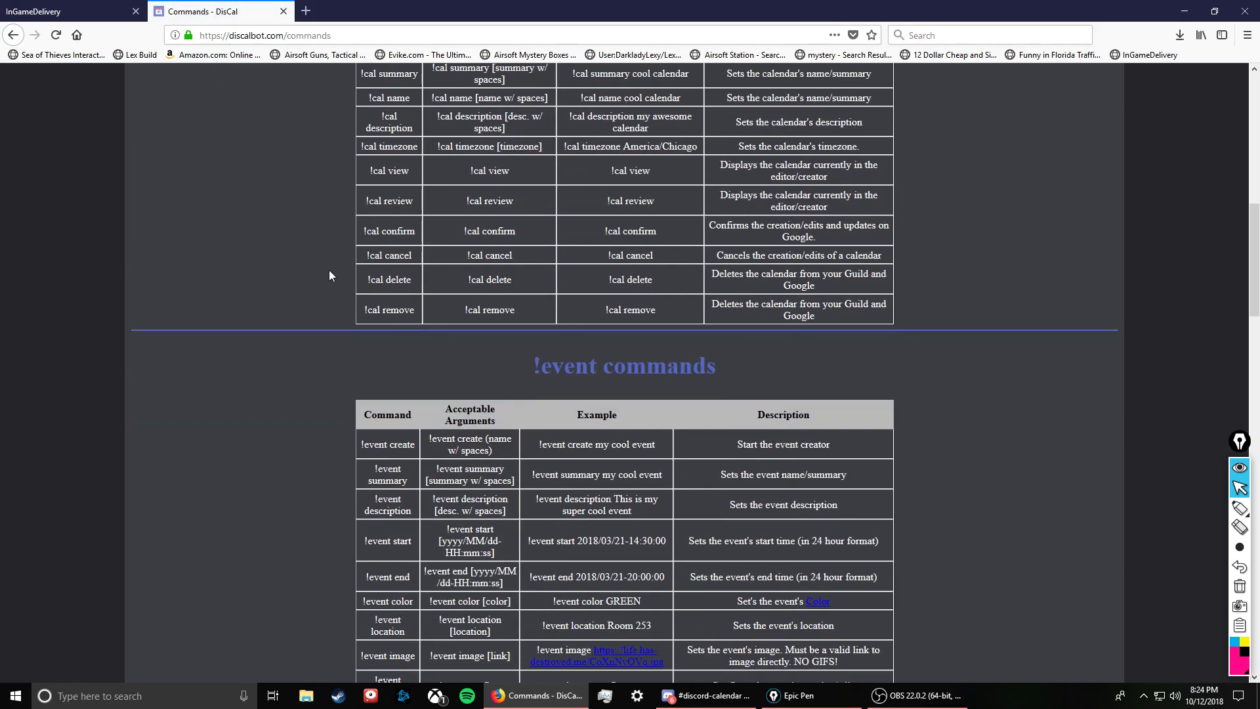
{"action": "scroll", "coordinate": [344, 285], "scroll_direction": "down", "scroll_amount": 20}
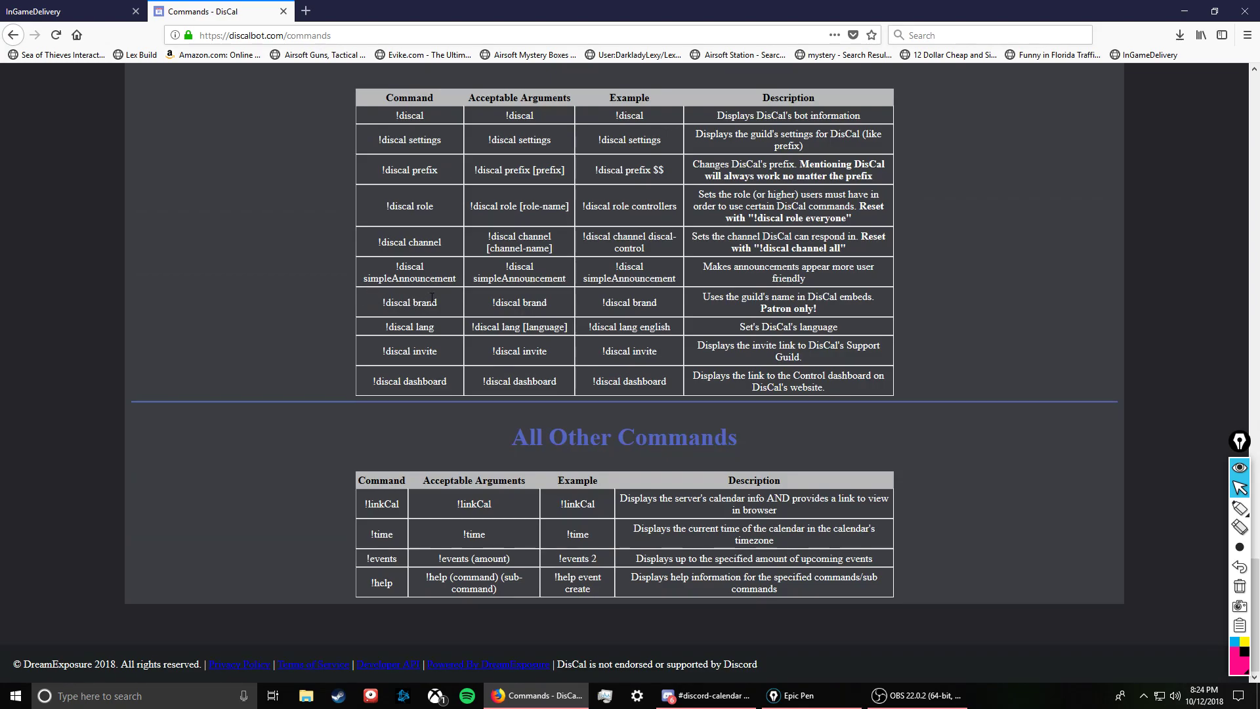
{"action": "scroll", "coordinate": [351, 261], "scroll_direction": "up", "scroll_amount": 3}
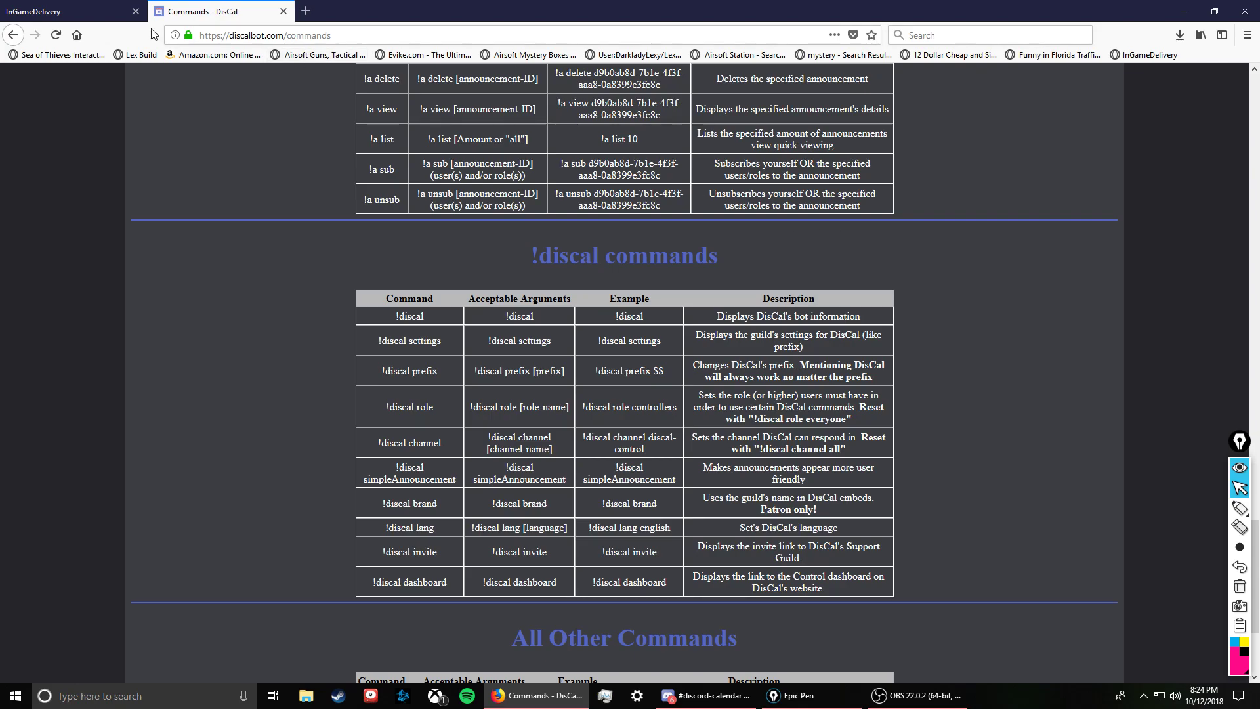
{"action": "scroll", "coordinate": [348, 151], "scroll_direction": "up", "scroll_amount": 20}
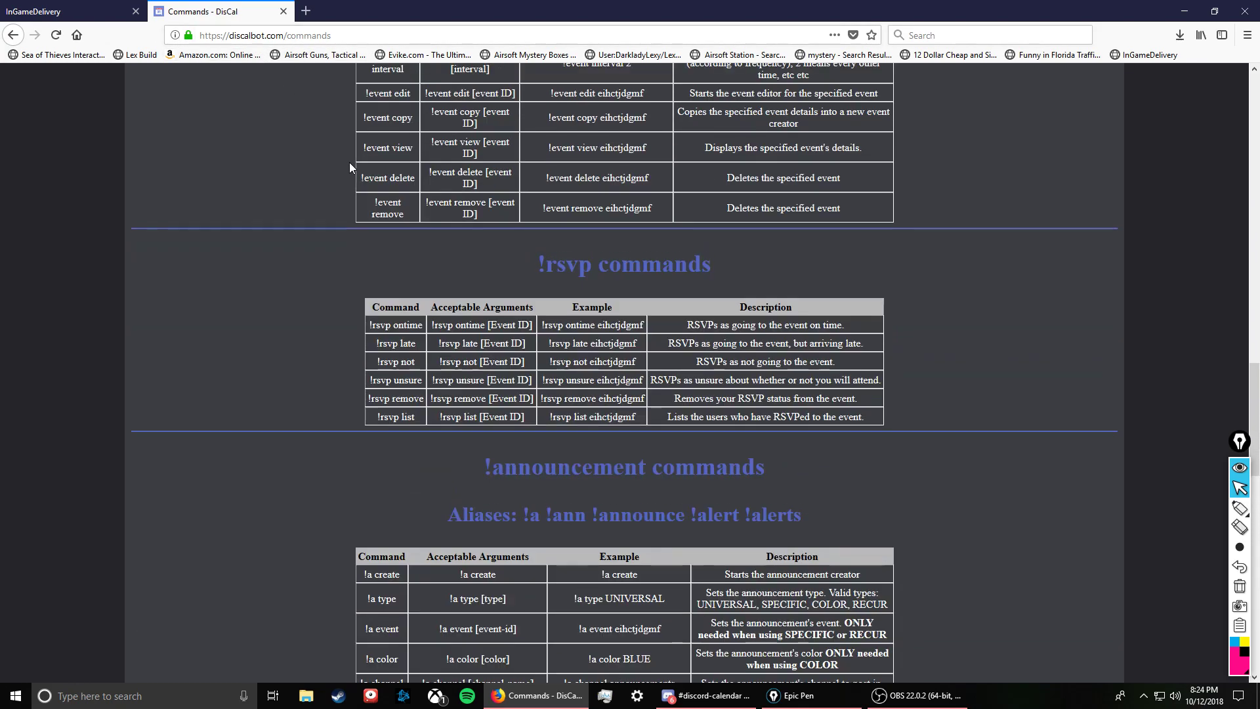
{"action": "scroll", "coordinate": [349, 155], "scroll_direction": "up", "scroll_amount": 3}
Step: Go back to the Lazy DisCal page, mark the Windows download with the highlighter and erase the mark
{"action": "left_click", "coordinate": [383, 84]}
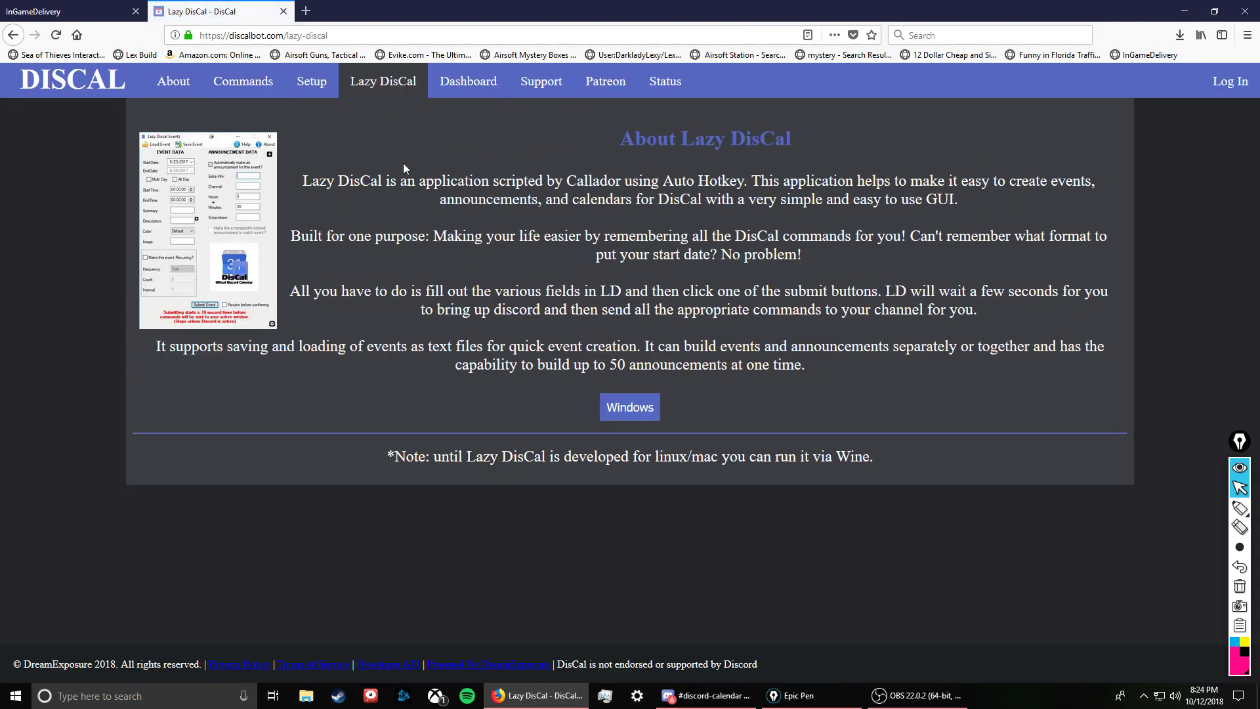
{"action": "left_click", "coordinate": [1240, 508]}
{"action": "left_click_drag", "start_coordinate": [570, 402], "coordinate": [678, 407]}
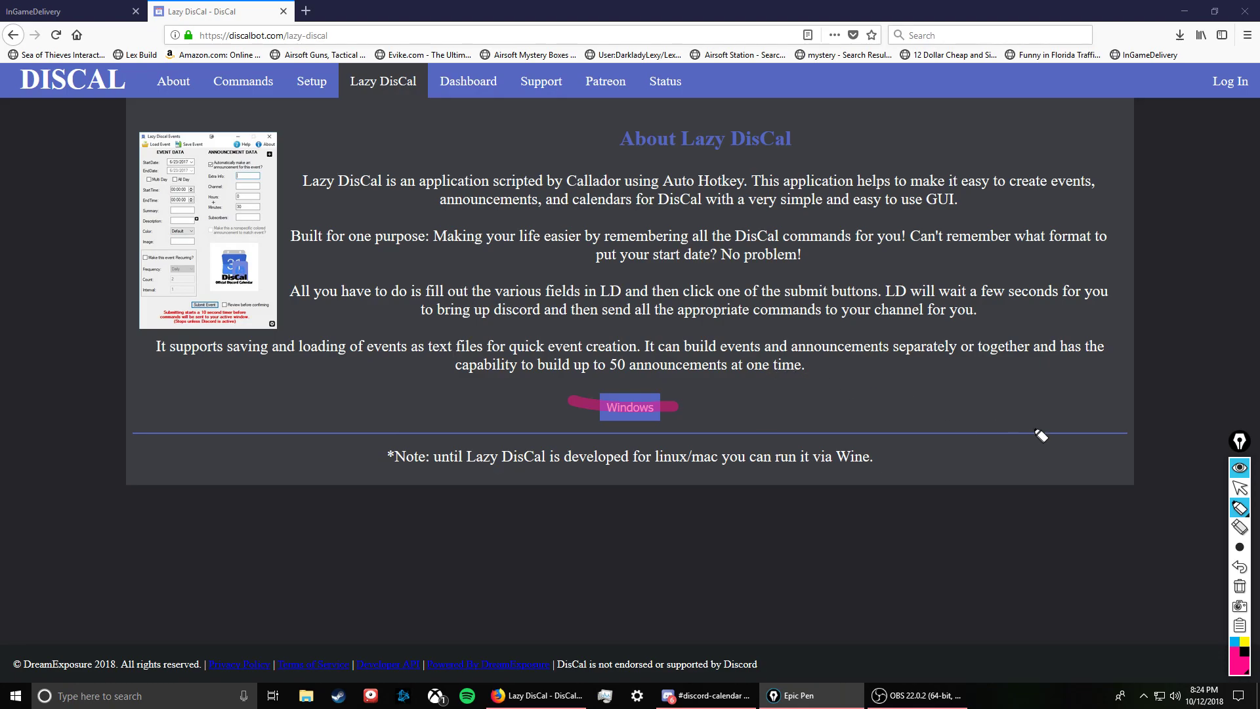
{"action": "left_click", "coordinate": [1239, 527]}
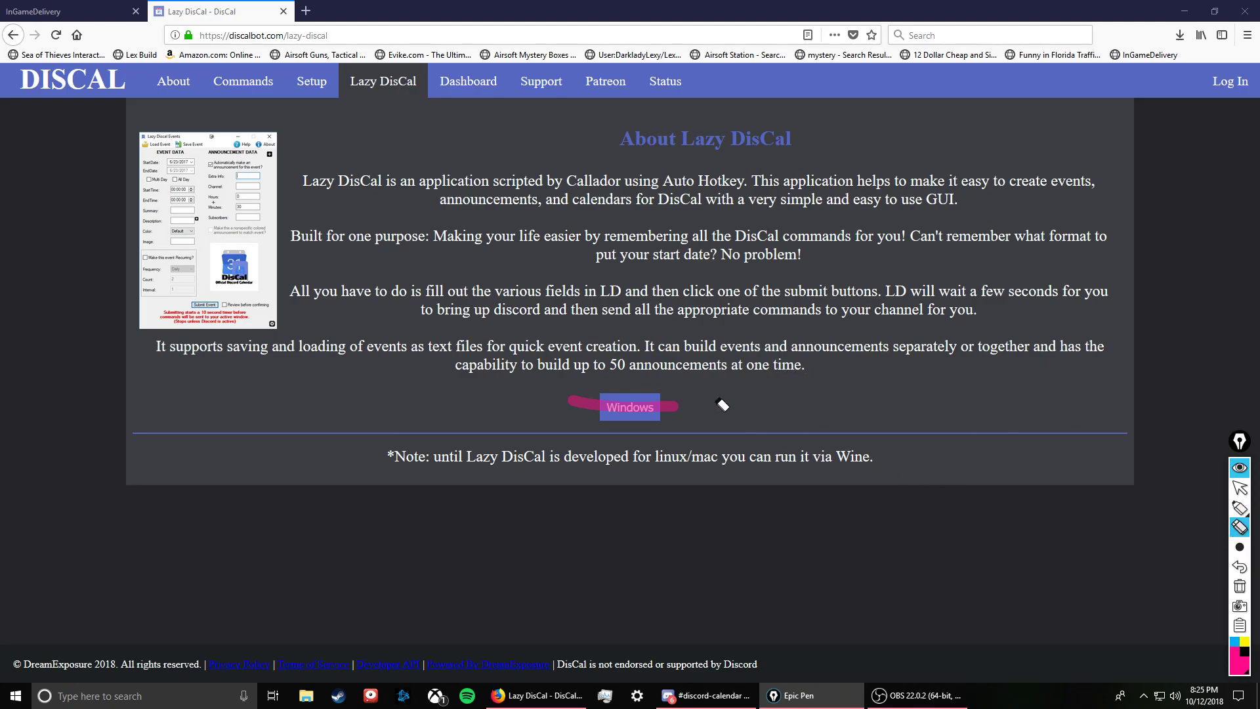
{"action": "left_click", "coordinate": [678, 404]}
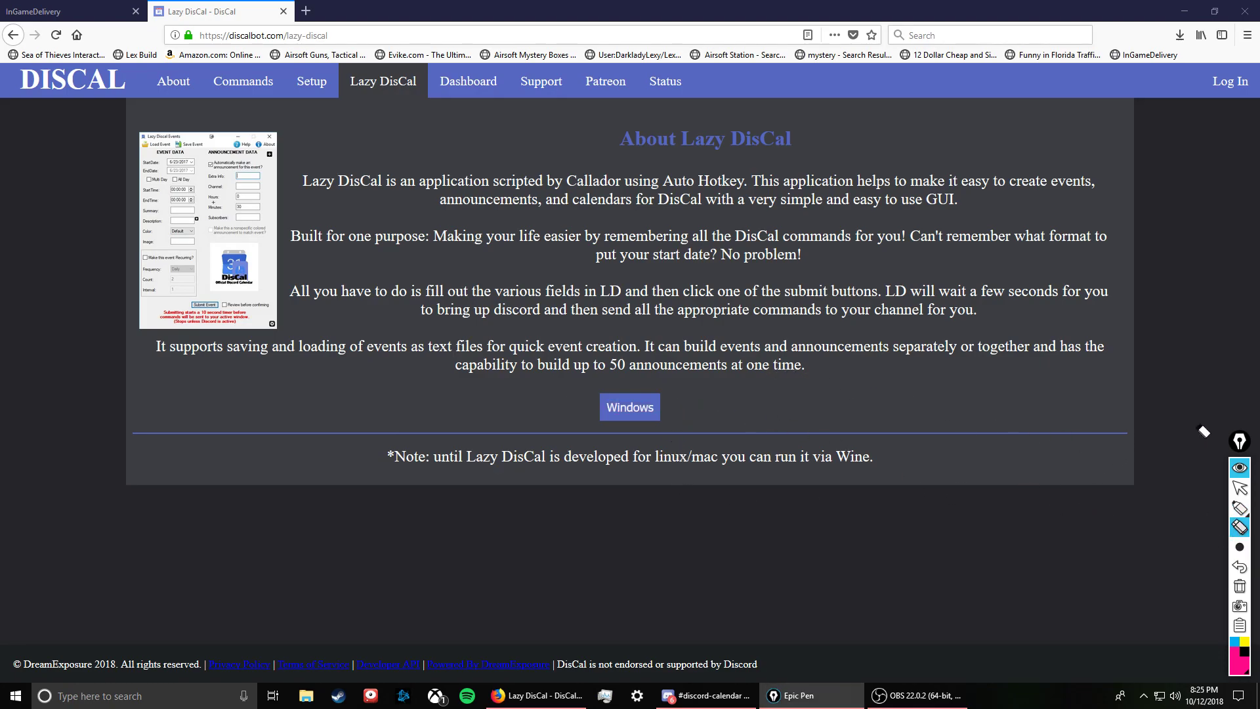
{"action": "left_click", "coordinate": [1239, 487]}
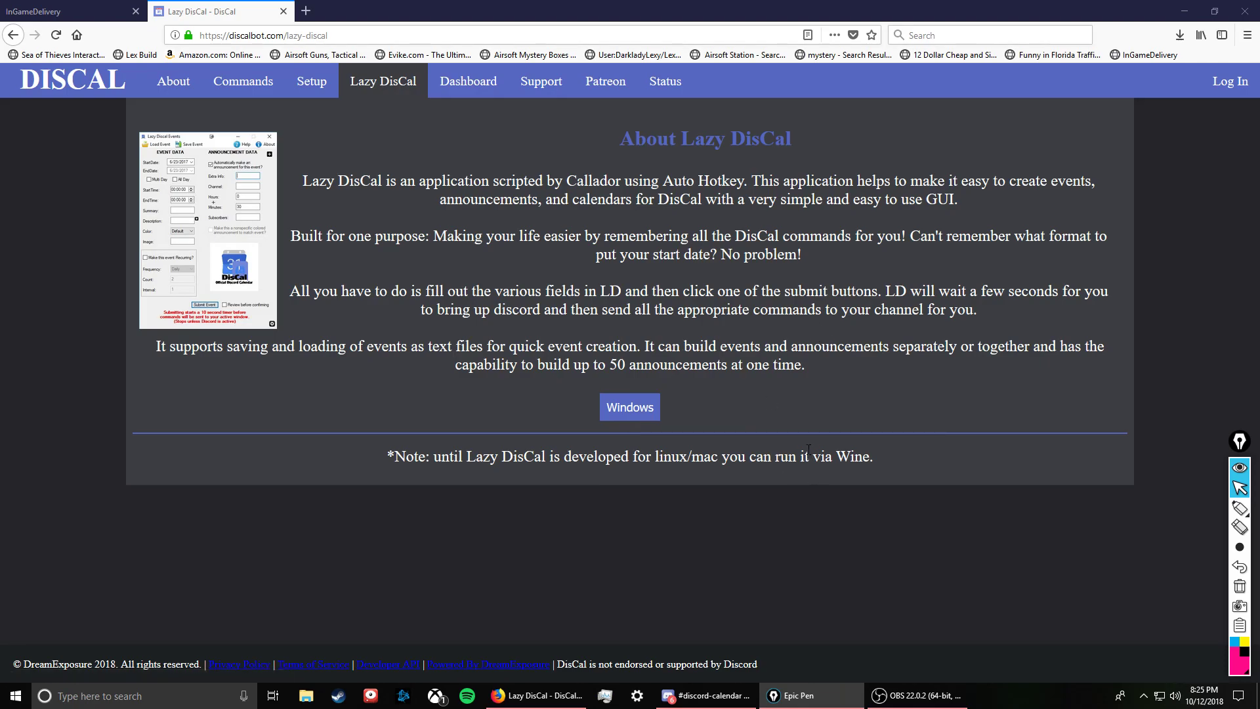
Step: Launch Lazy DisCal from the desktop and place its window over the discord-calendar channel in Discord
{"action": "left_click", "coordinate": [1181, 13]}
{"action": "left_click", "coordinate": [1214, 6]}
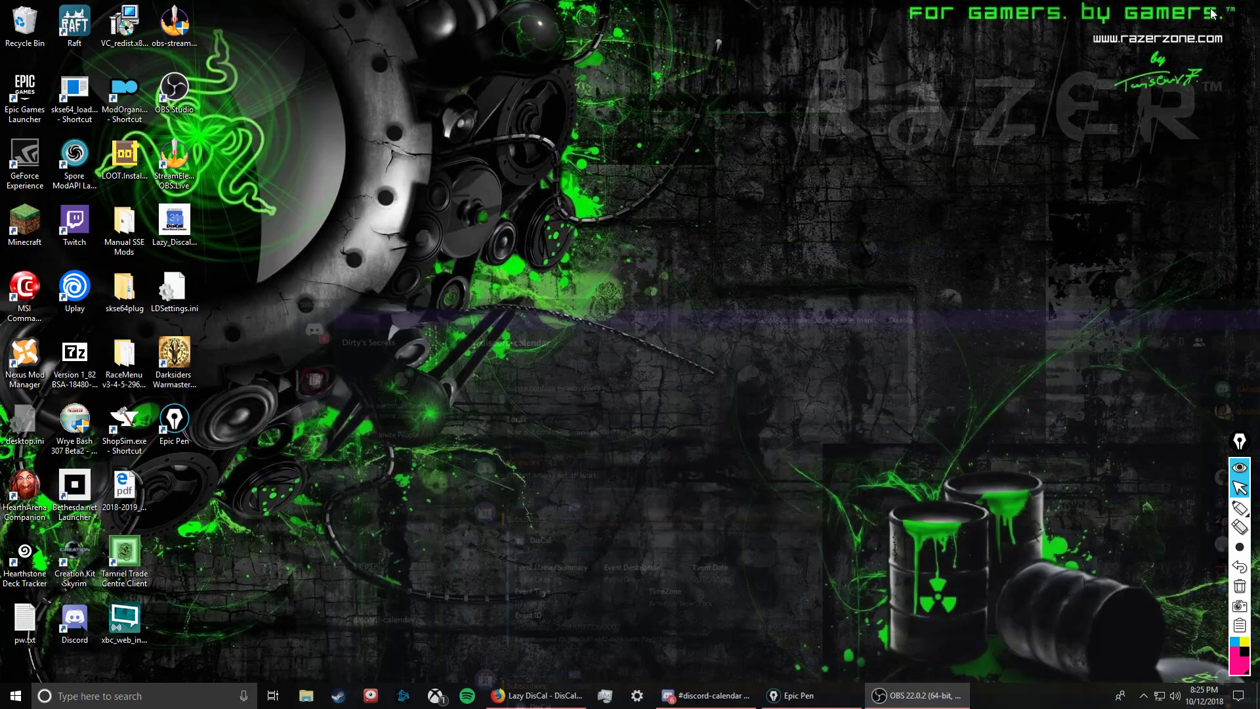
{"action": "double_click", "coordinate": [172, 238]}
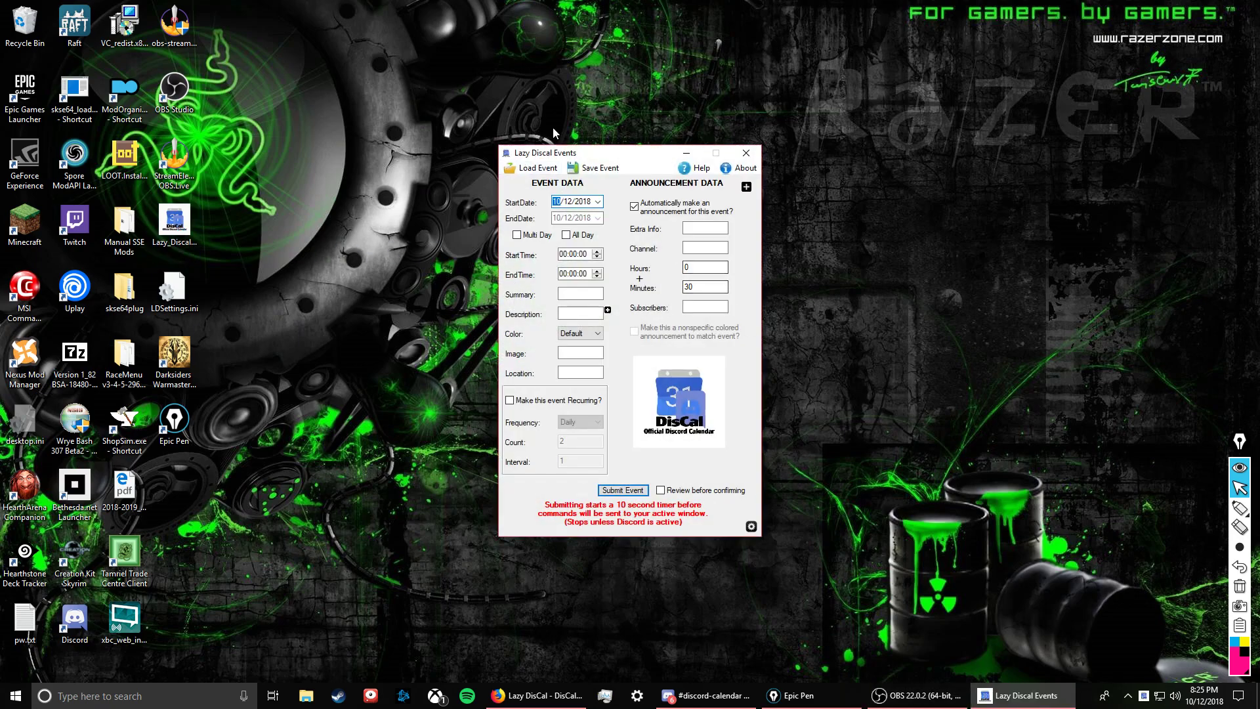
{"action": "left_click_drag", "start_coordinate": [643, 153], "coordinate": [1018, 68]}
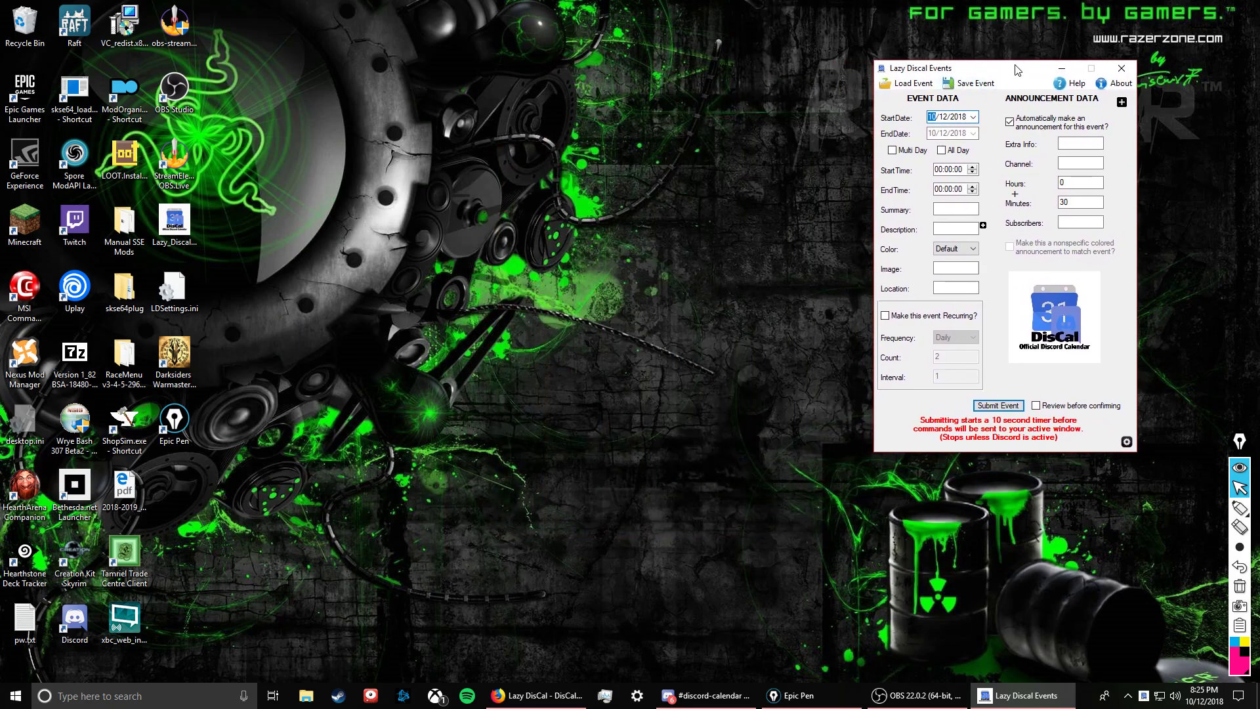
{"action": "left_click", "coordinate": [702, 695]}
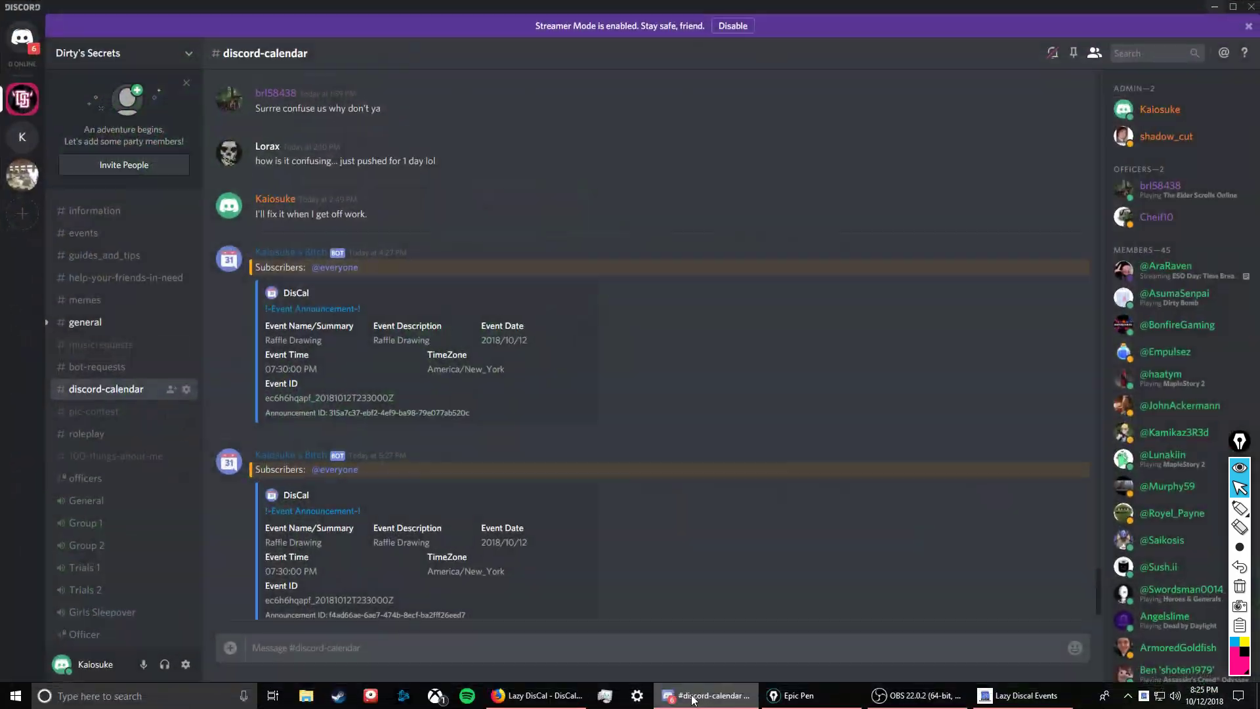
{"action": "left_click", "coordinate": [1027, 695]}
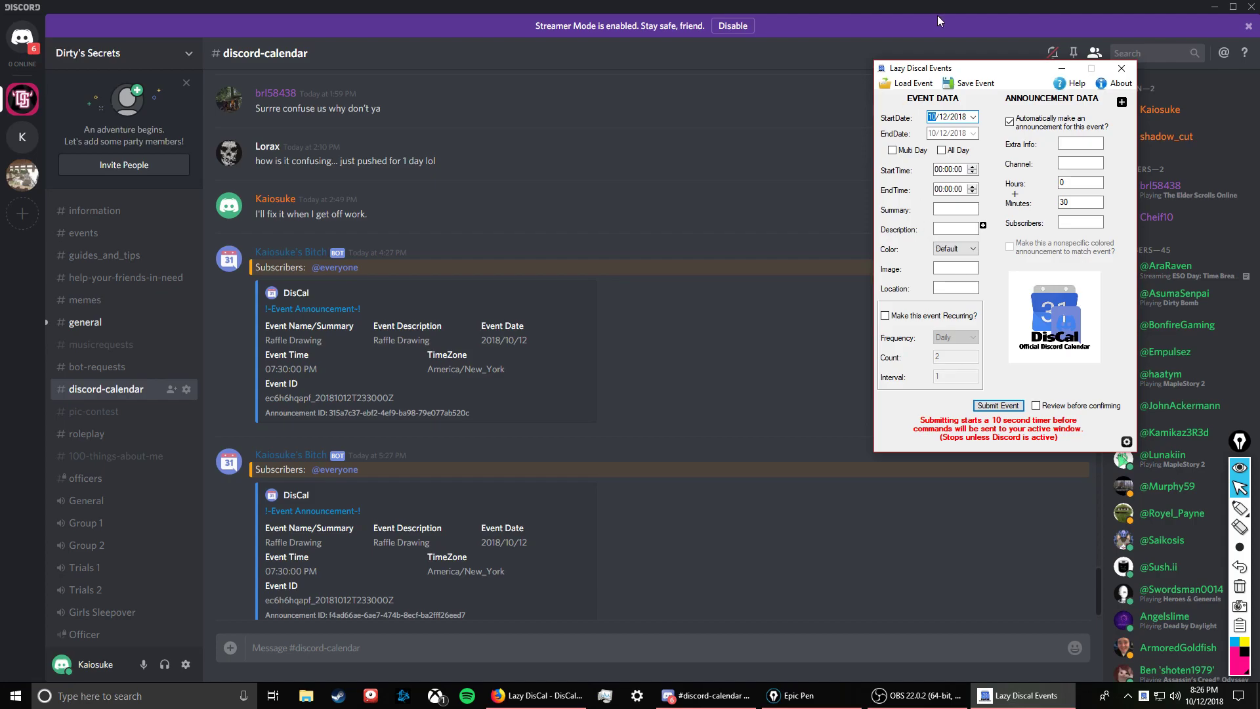
{"action": "scroll", "coordinate": [562, 473], "scroll_direction": "down", "scroll_amount": 1}
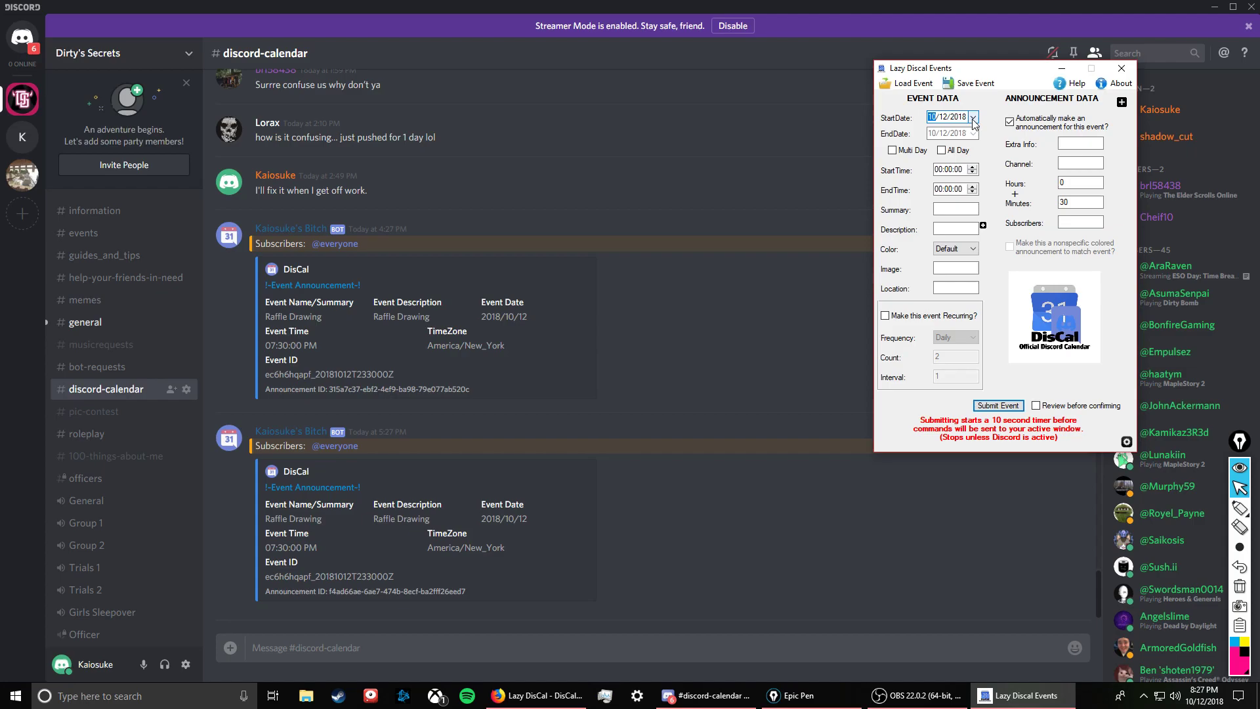
Step: Set the event's start date to 10/15/2018, trying the Multi Day and All Day options but leaving both off
{"action": "left_click", "coordinate": [944, 119]}
{"action": "left_click", "coordinate": [892, 151]}
{"action": "left_click", "coordinate": [893, 151]}
{"action": "left_click", "coordinate": [942, 151]}
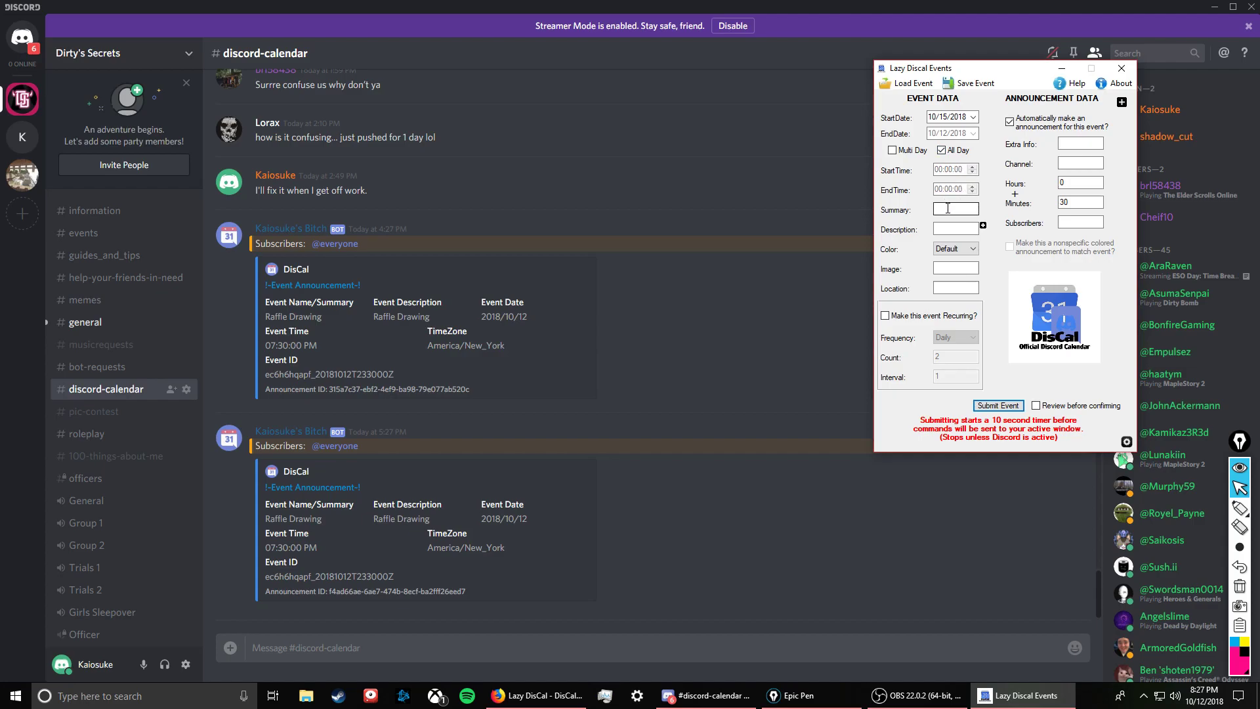
{"action": "left_click", "coordinate": [942, 152]}
Step: Highlight the America/New_York time zone in the upper DisCal announcement in yellow, using the largest brush size
{"action": "left_click", "coordinate": [1239, 508]}
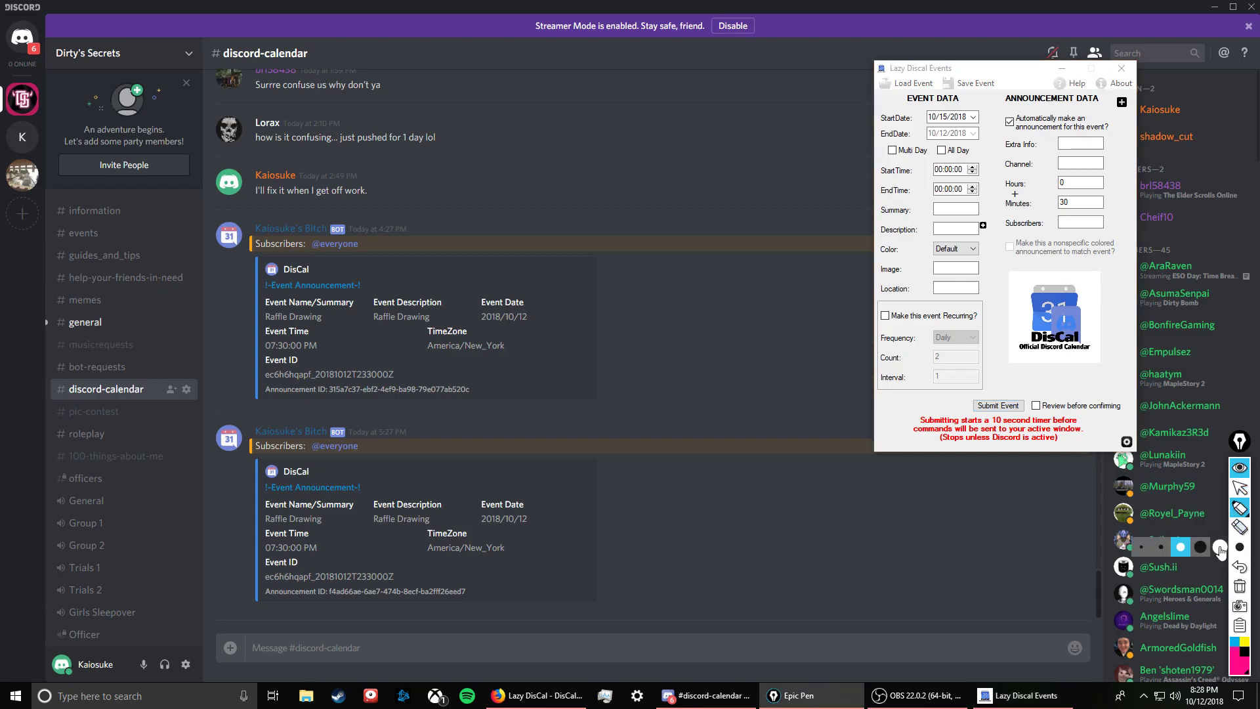
{"action": "left_click", "coordinate": [1239, 547]}
{"action": "left_click", "coordinate": [1244, 642]}
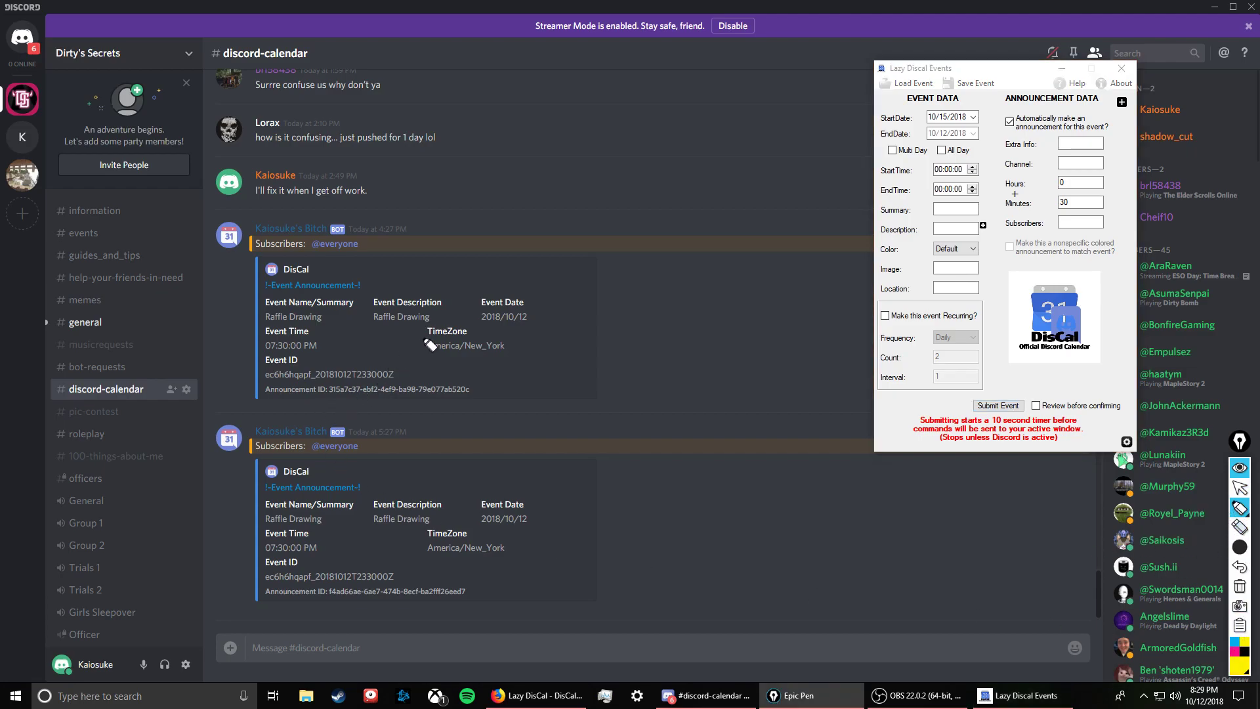
{"action": "left_click_drag", "start_coordinate": [426, 352], "coordinate": [508, 362]}
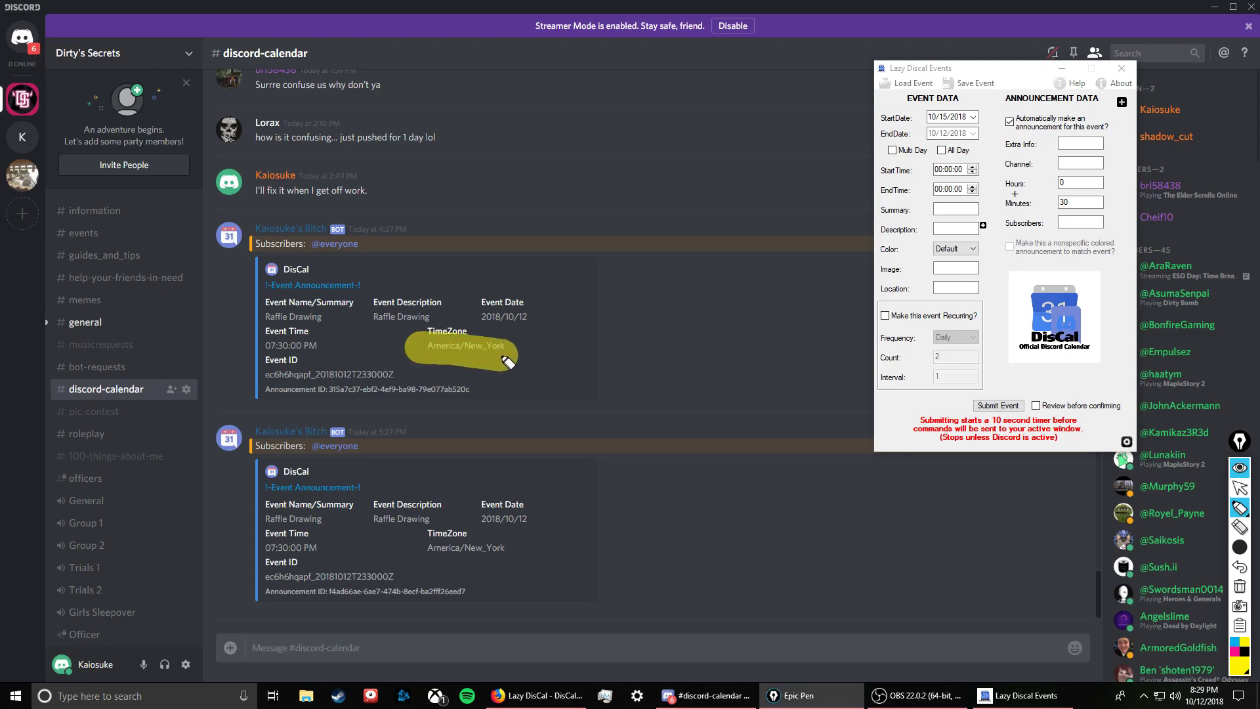
Step: Replace the yellow time zone highlight with a blue one, and erase that as well
{"action": "left_click", "coordinate": [1235, 643]}
{"action": "left_click", "coordinate": [1240, 527]}
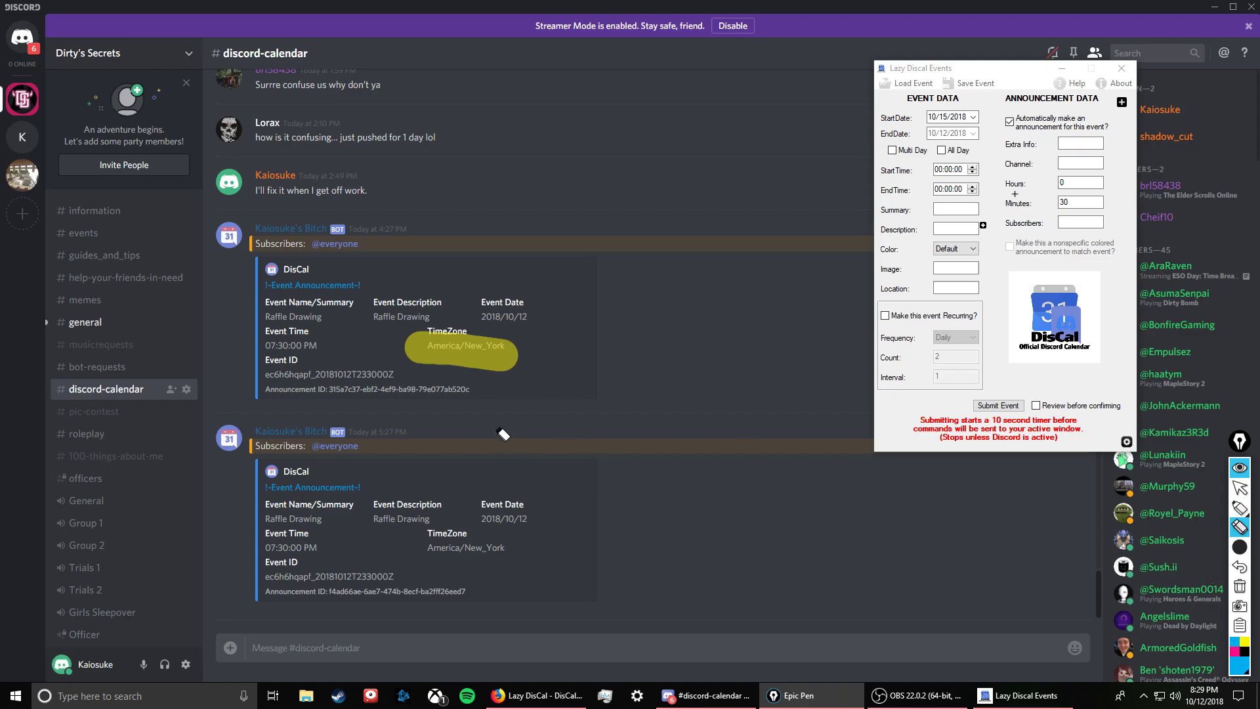
{"action": "left_click", "coordinate": [489, 363]}
{"action": "left_click", "coordinate": [1239, 508]}
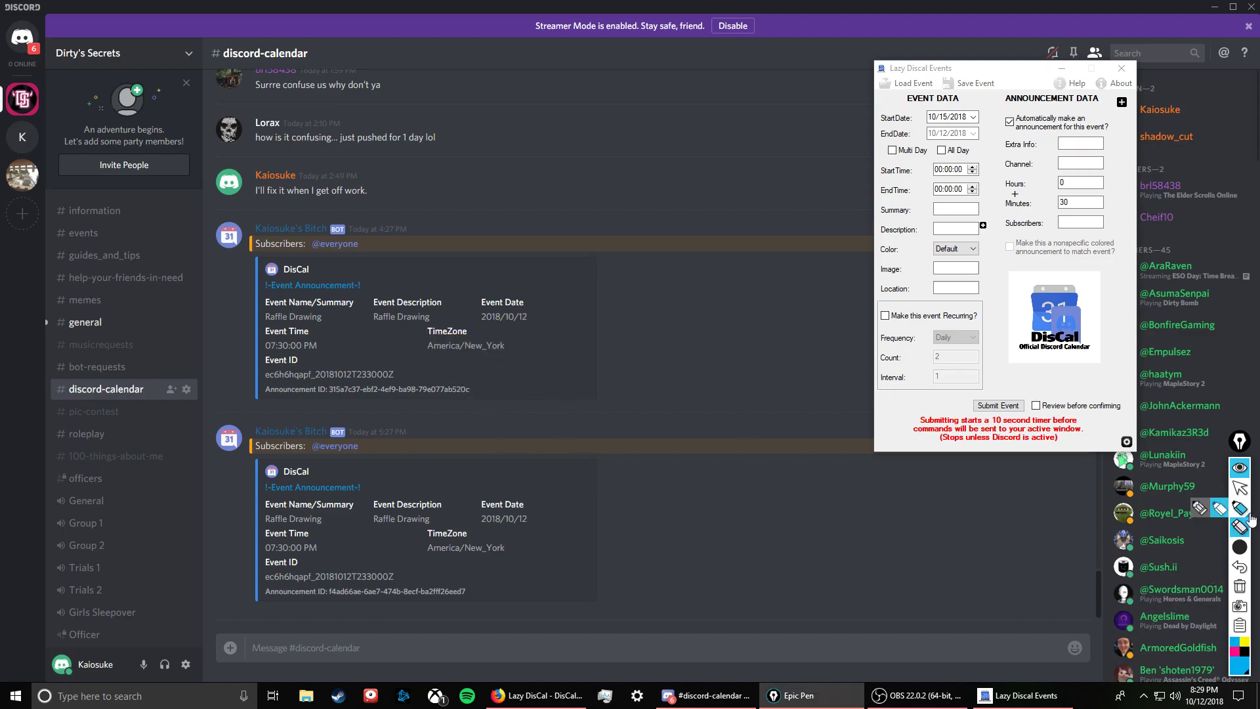
{"action": "left_click_drag", "start_coordinate": [430, 347], "coordinate": [509, 347]}
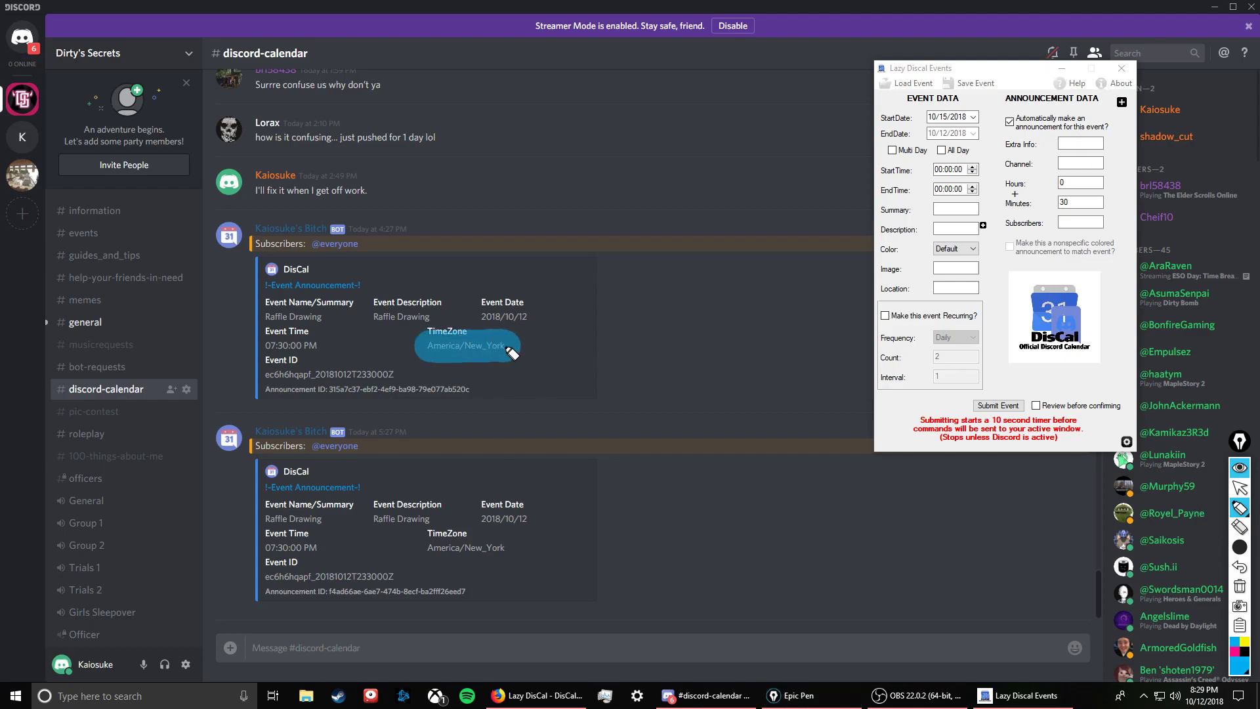
{"action": "left_click", "coordinate": [1240, 527]}
{"action": "left_click", "coordinate": [483, 349]}
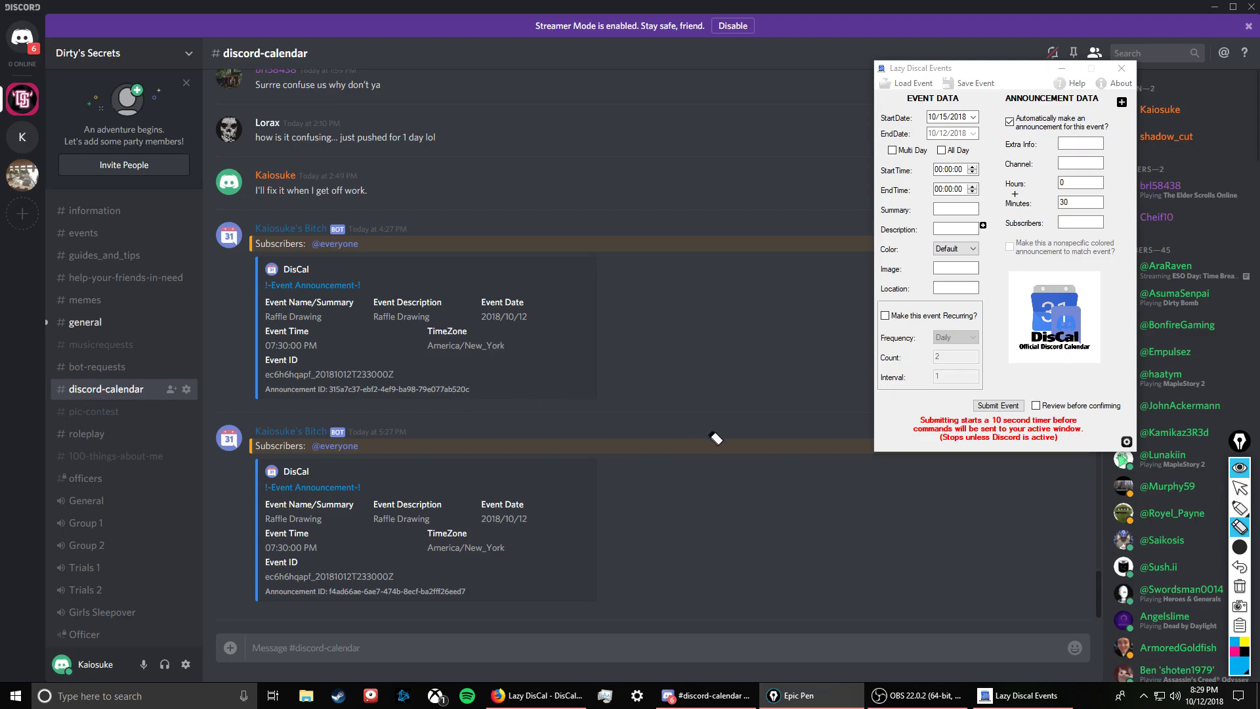
Step: Stop using the screen annotation tools and return to normal cursor mode
{"action": "left_click", "coordinate": [1237, 511]}
{"action": "mouse_move", "coordinate": [1241, 510]}
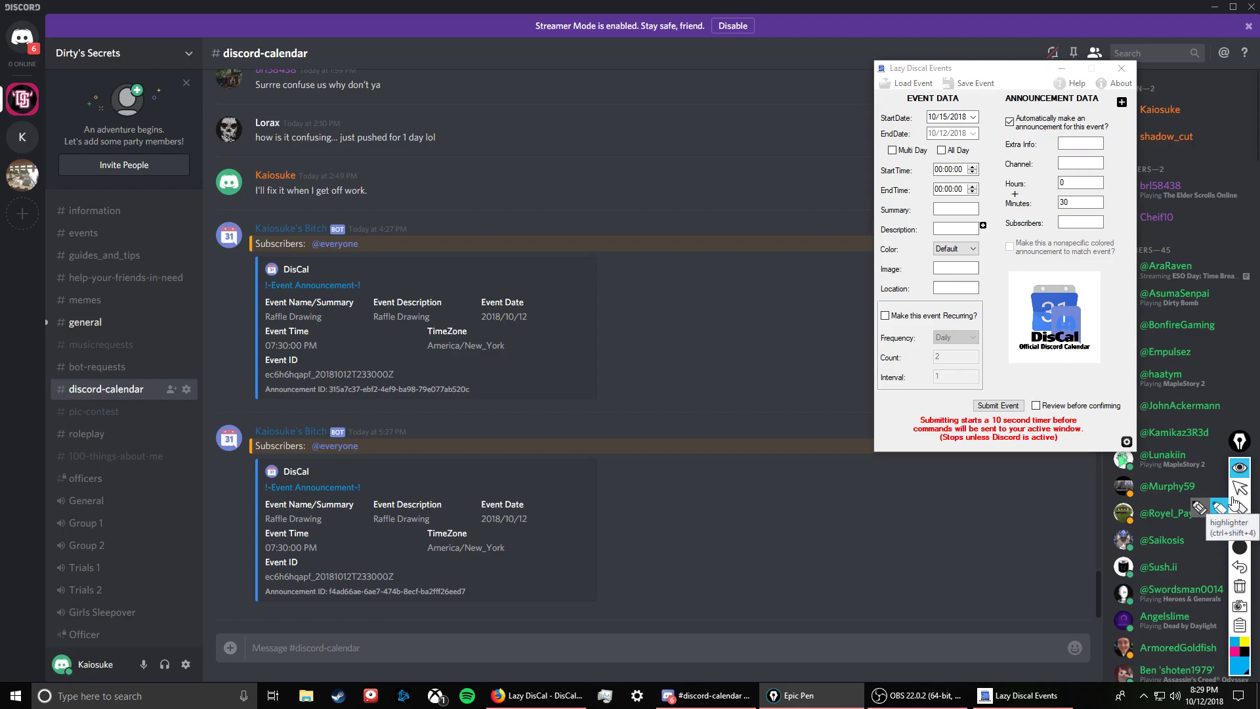
{"action": "left_click", "coordinate": [1217, 510]}
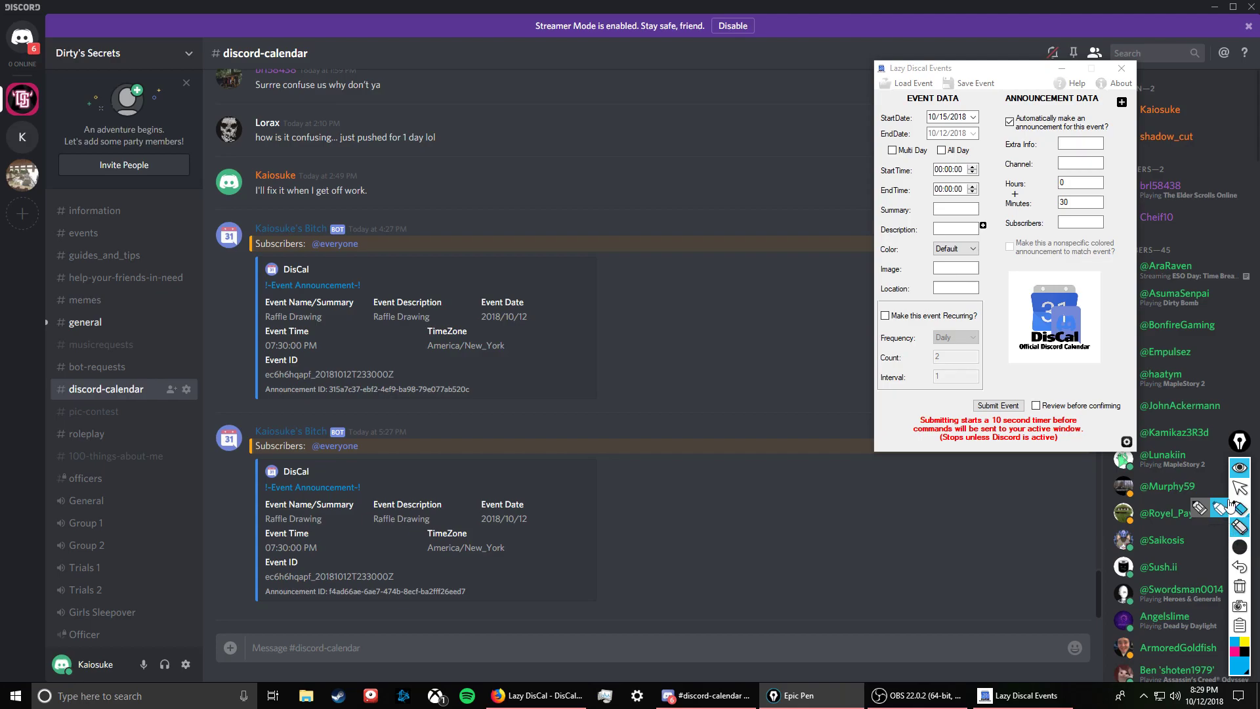
{"action": "left_click", "coordinate": [1220, 510]}
{"action": "mouse_move", "coordinate": [1239, 547]}
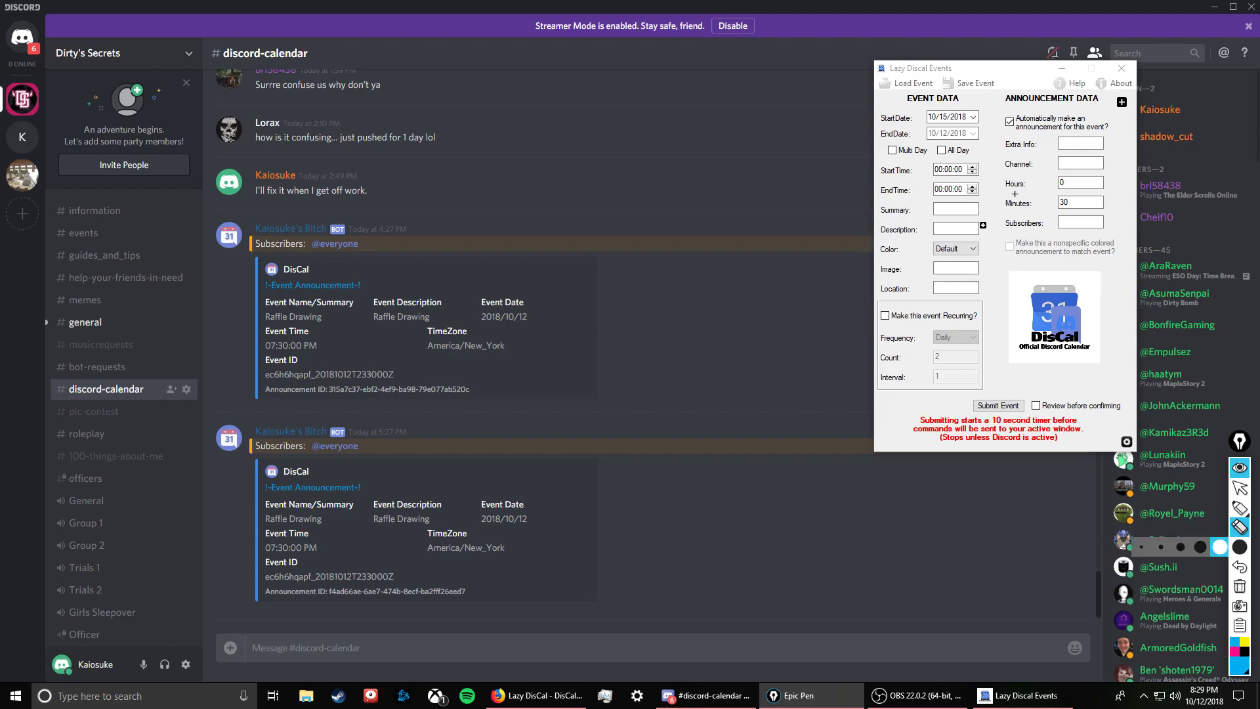
{"action": "left_click", "coordinate": [1240, 487]}
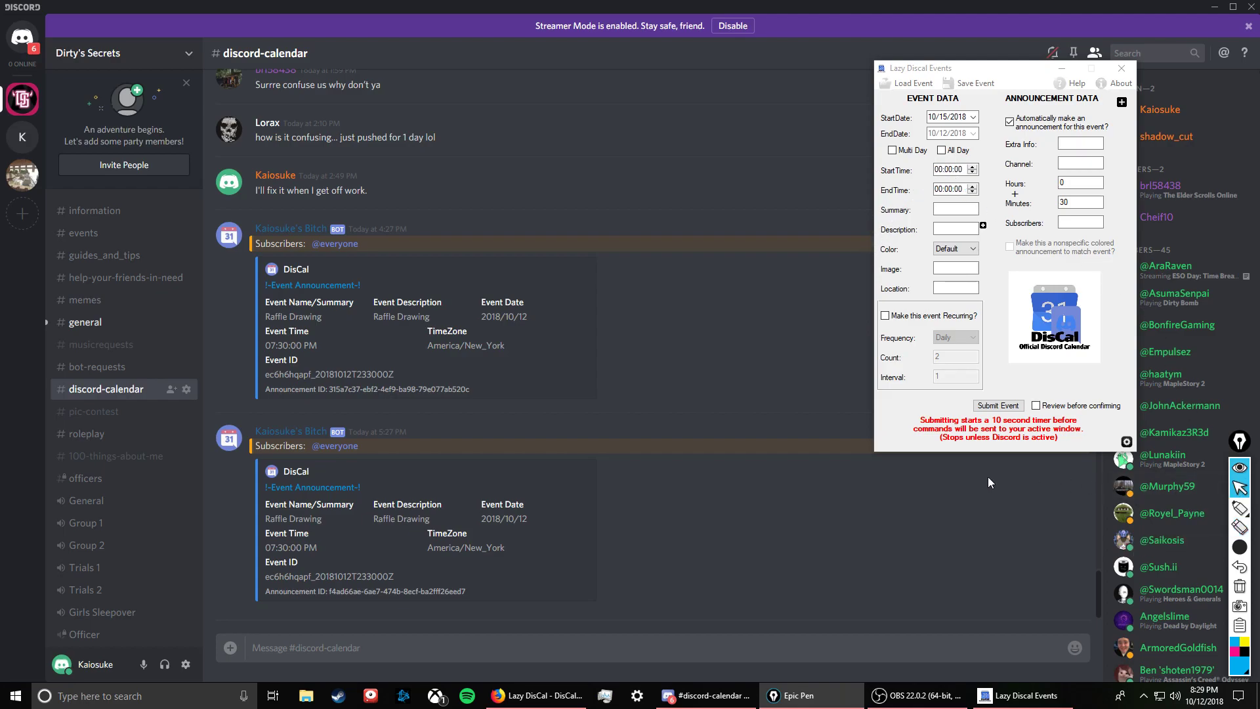
Step: Set the event's start time to 18:00:00 and its end time to 19:00:00
{"action": "left_click", "coordinate": [940, 172]}
{"action": "left_click", "coordinate": [940, 170]}
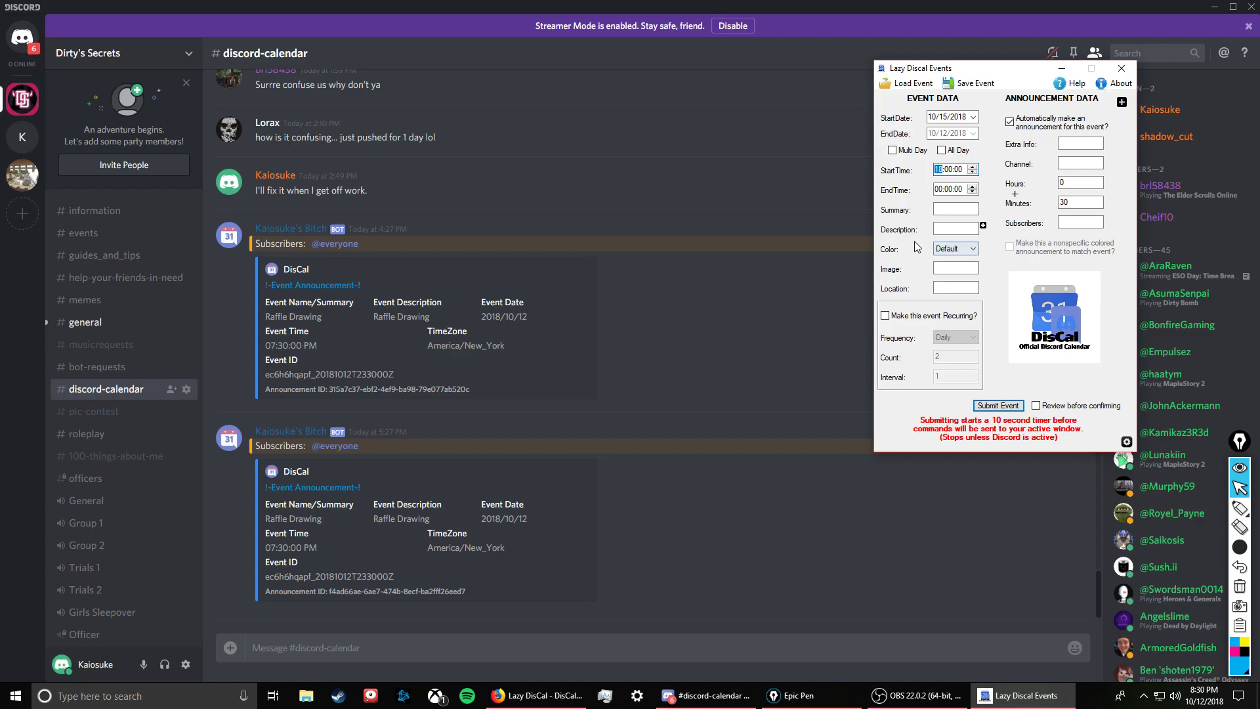
{"action": "left_click", "coordinate": [939, 189]}
{"action": "type", "text": "9"}
{"action": "type", "text": "9"}
{"action": "left_click", "coordinate": [946, 212]}
{"action": "left_click", "coordinate": [950, 228]}
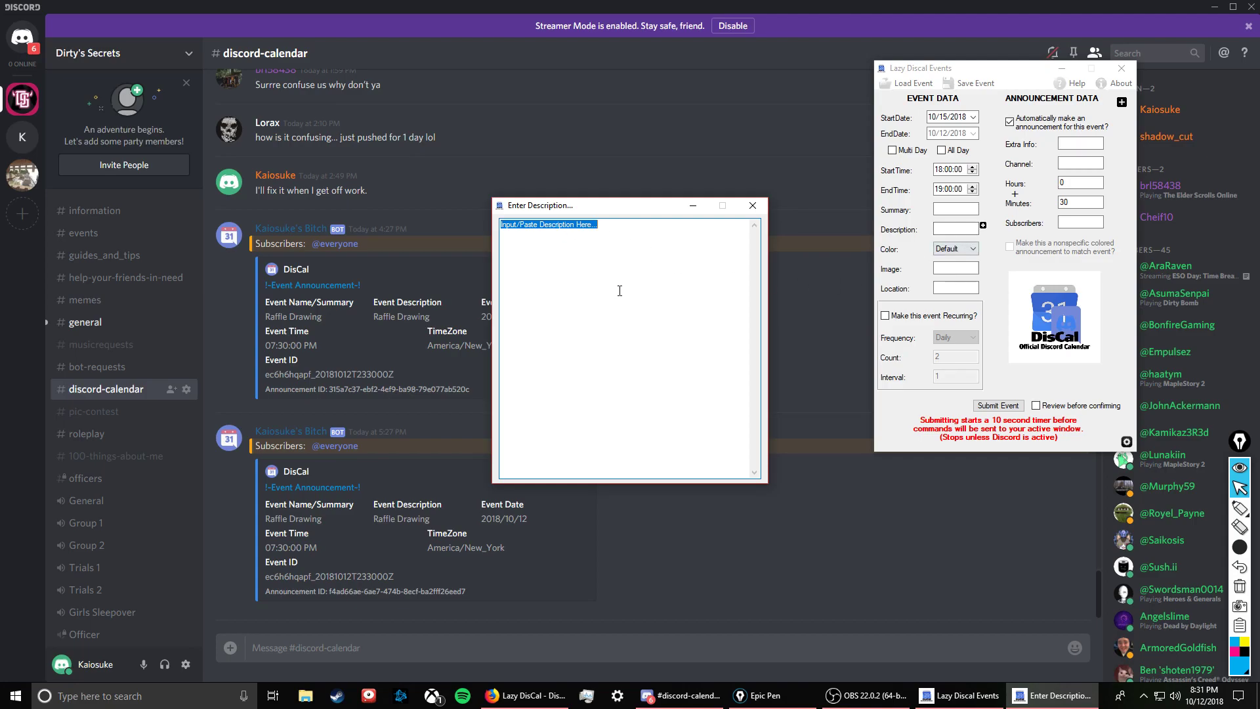
{"action": "left_click", "coordinate": [753, 206]}
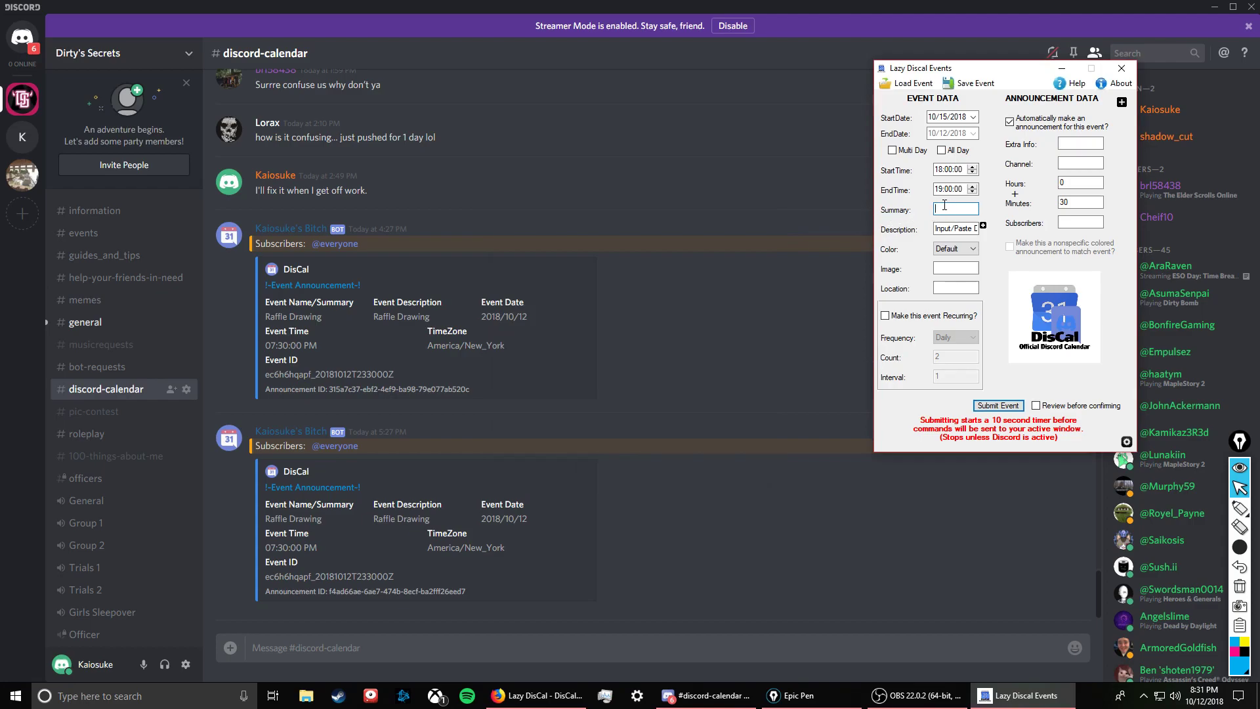
Step: Fill in the event summary with the host's name followed by "'s Eso Classroom", and clear the placeholder text from the description
{"action": "type", "text": "K"}
{"action": "type", "text": "aiosuke"}
{"action": "type", "text": "'s Eso Class"}
{"action": "type", "text": "room"}
{"action": "left_click", "coordinate": [964, 228]}
{"action": "double_click", "coordinate": [939, 228]}
{"action": "key", "text": "Delete"}
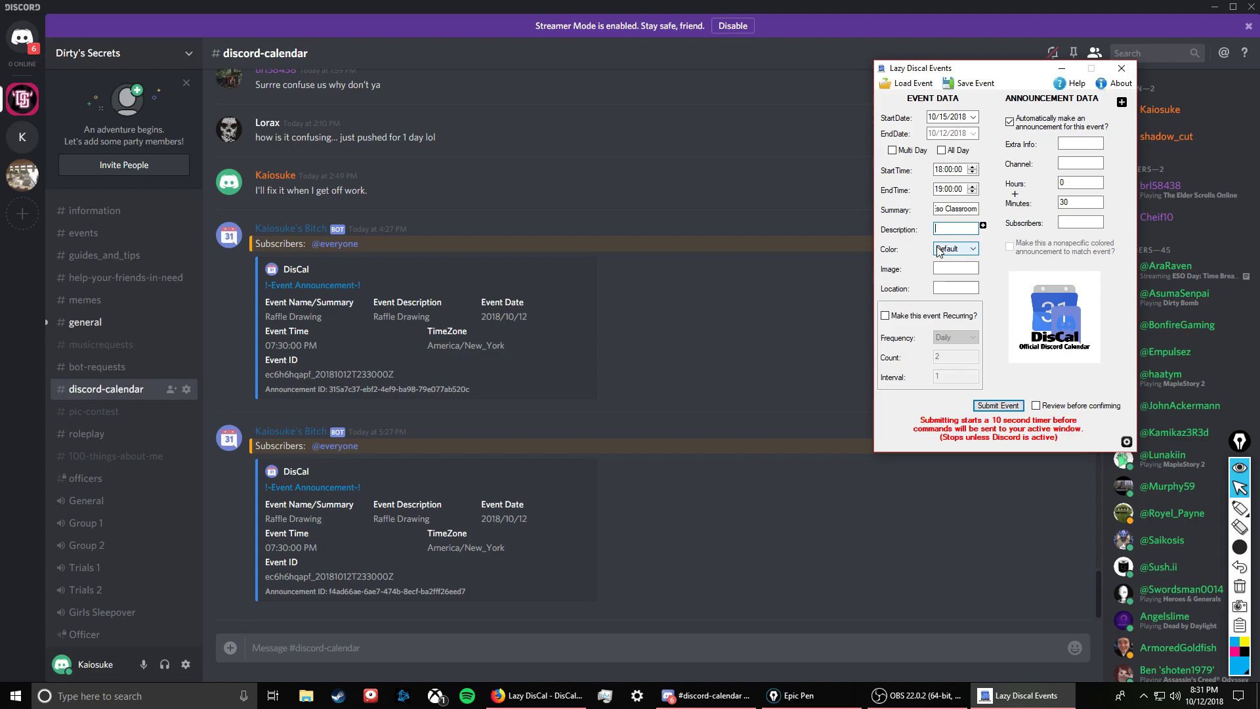
Step: Start the full event description with an invitation to join the host "on stream for an open forum format class on the basics of ESO"
{"action": "left_click", "coordinate": [983, 226]}
{"action": "left_click_drag", "start_coordinate": [630, 236], "coordinate": [460, 247]}
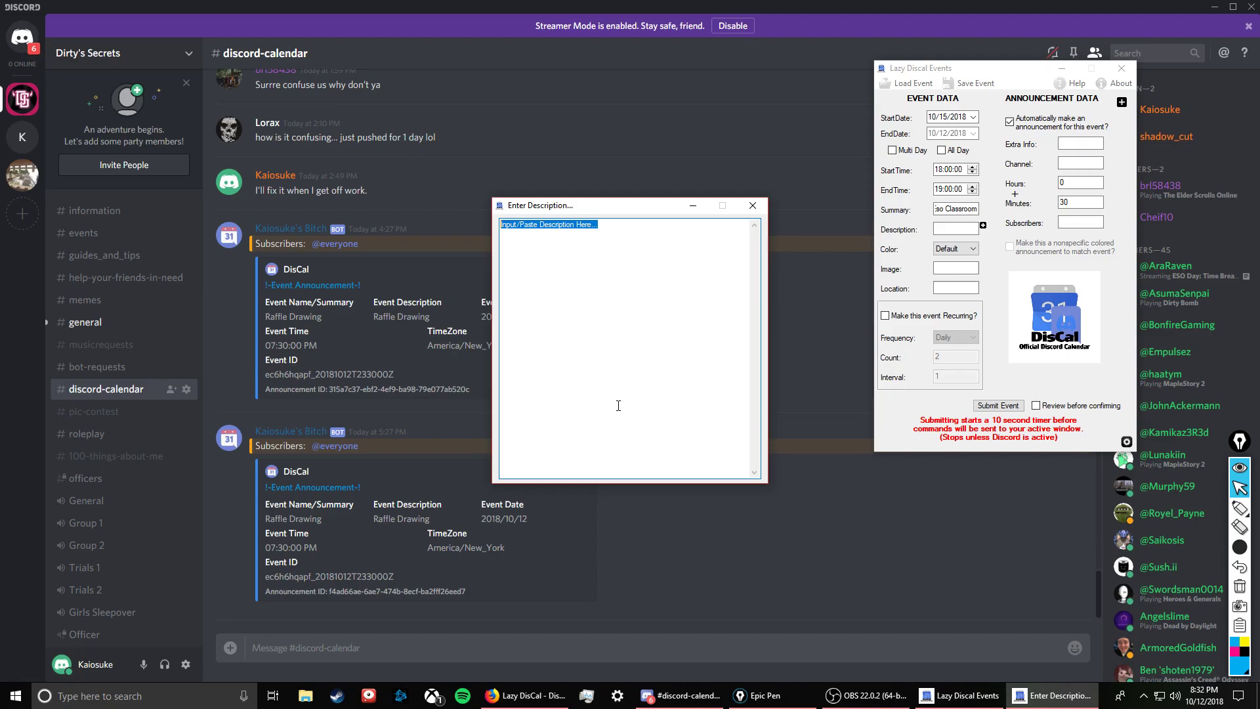
{"action": "type", "text": "Join "}
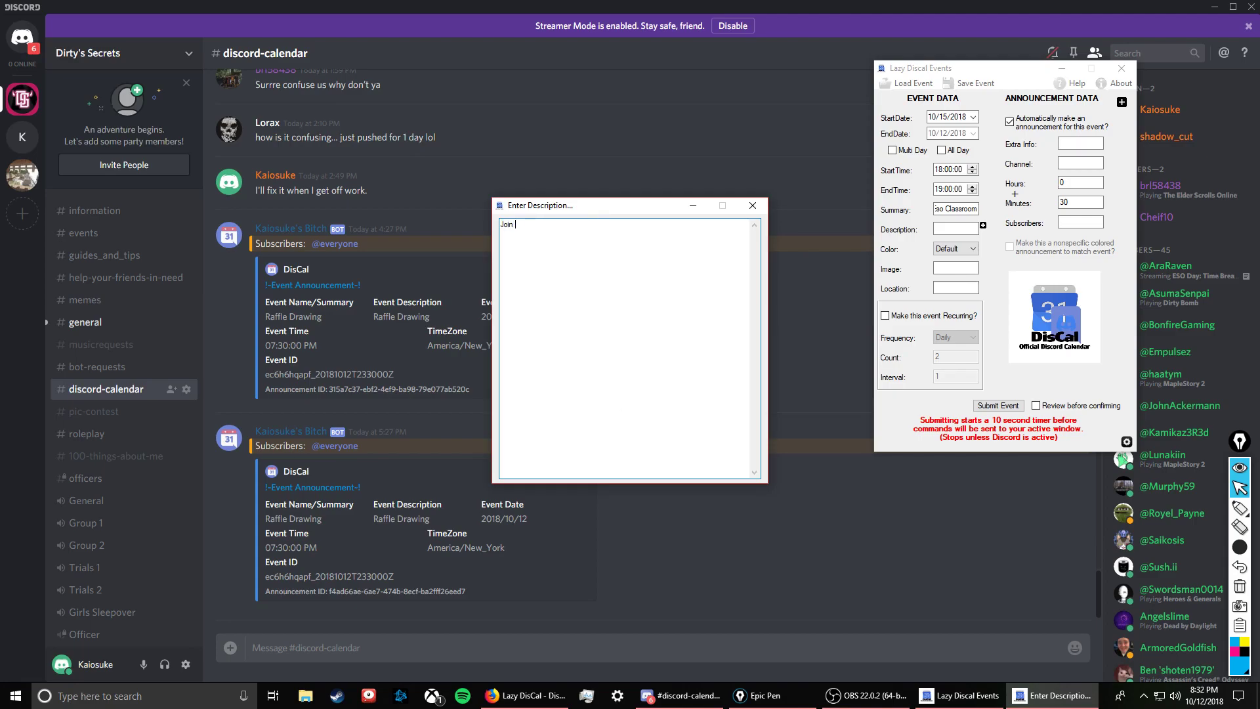
{"action": "type", "text": "Kaiosuke on stream for an open forum f"}
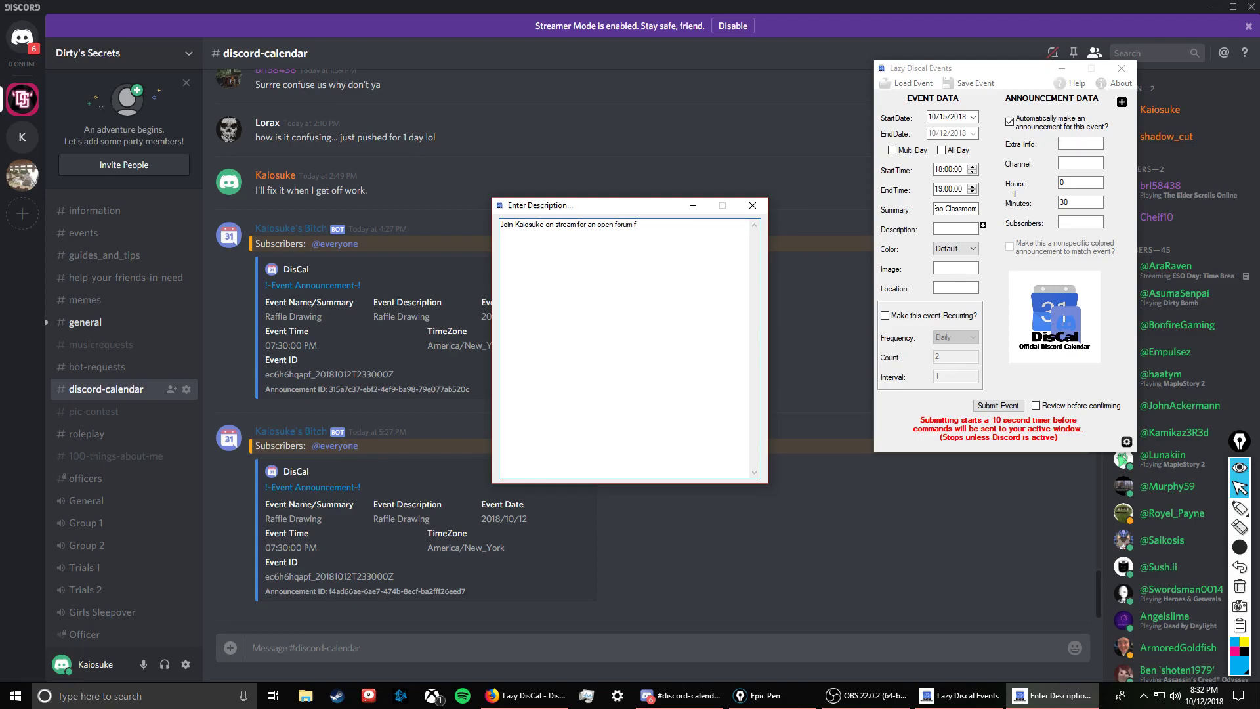
{"action": "type", "text": "ormat class o"}
{"action": "type", "text": "n the"}
{"action": "type", "text": " basic"}
{"action": "type", "text": "s of"}
{"action": "type", "text": " ESO"}
Step: Complete the description with "including making money, leveling characters, and leveling skill lines, etc." and close its editor
{"action": "type", "text": "includ"}
{"action": "type", "text": "ing"}
{"action": "type", "text": " making m"}
{"action": "type", "text": "oney"}
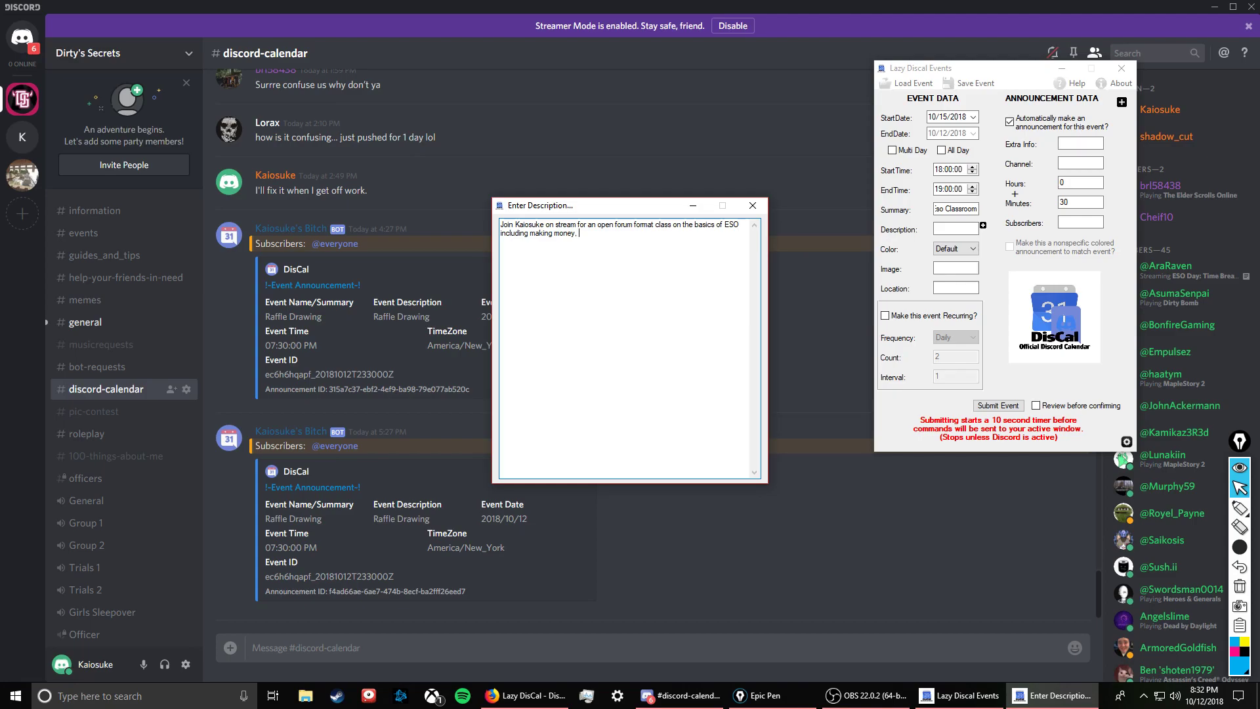
{"action": "type", "text": ", leveling characters, and leveling skill lines, etc."}
{"action": "left_click", "coordinate": [752, 206]}
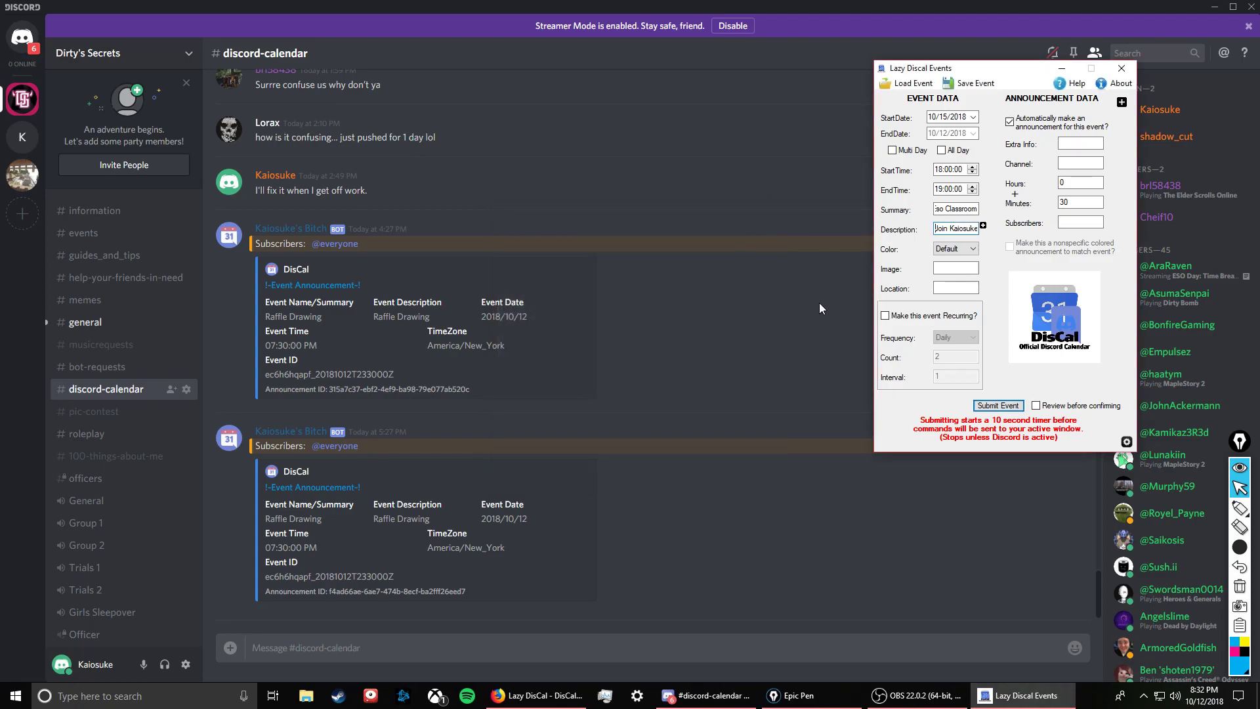
Step: Review the event color choices, keeping Default, and leave the image and location empty
{"action": "left_click", "coordinate": [976, 249]}
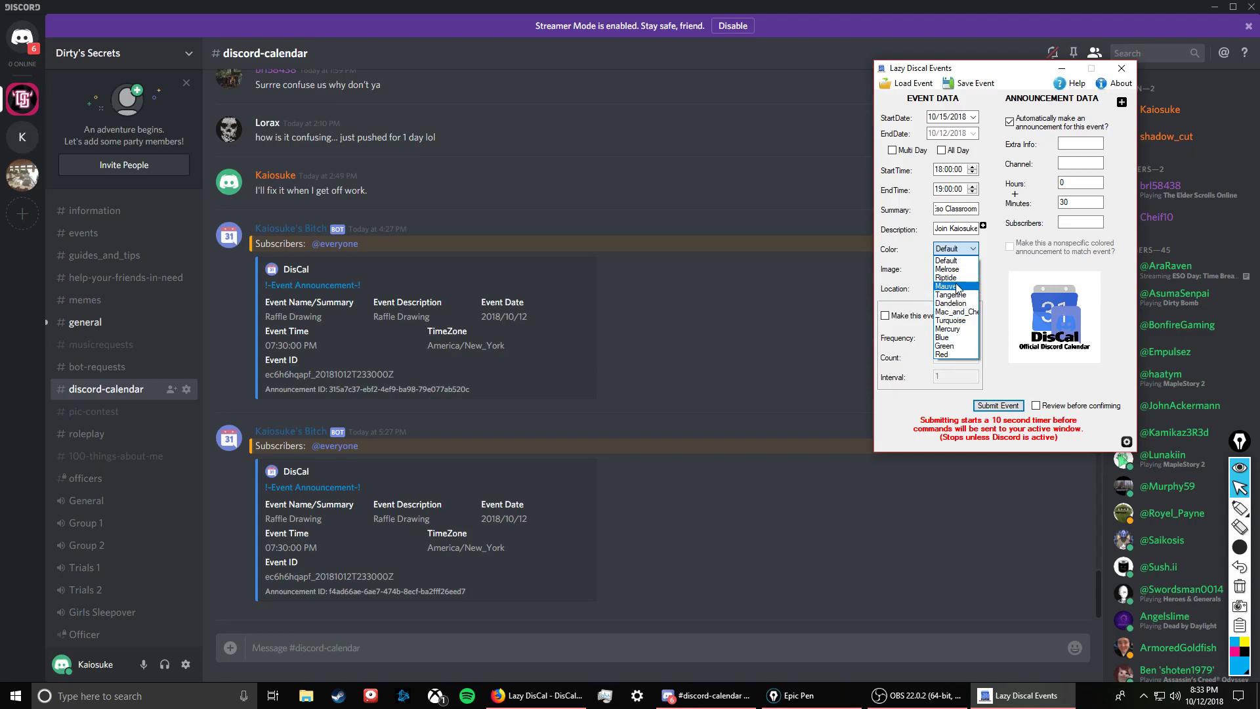
{"action": "left_click", "coordinate": [977, 249]}
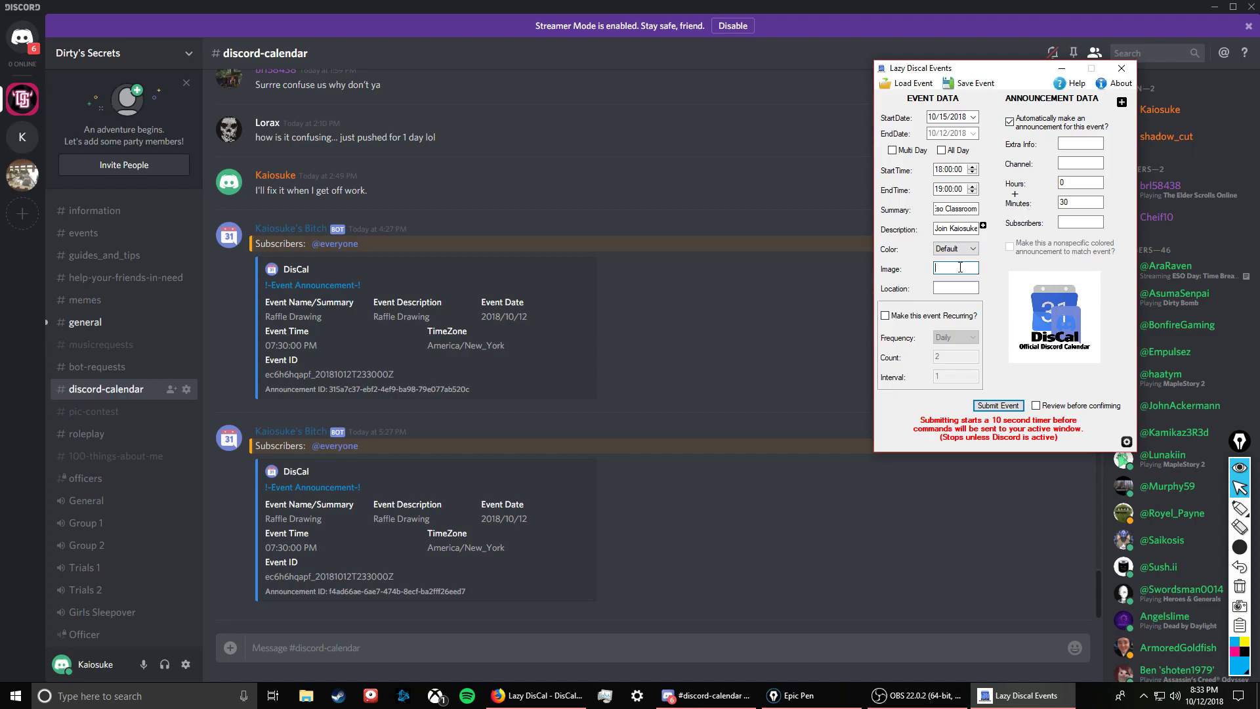
{"action": "left_click", "coordinate": [951, 287]}
Step: Make the event recurring and try a Weekly frequency after reviewing the frequency, count and interval options
{"action": "left_click", "coordinate": [885, 316]}
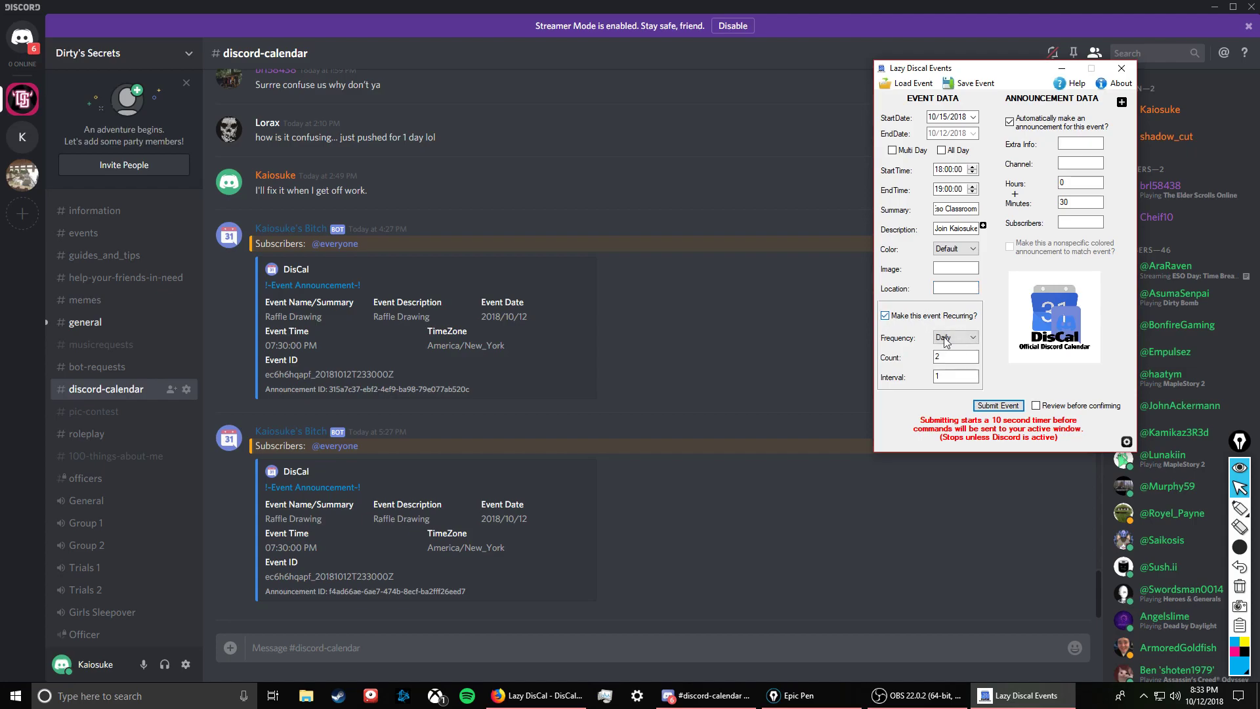
{"action": "left_click", "coordinate": [976, 338]}
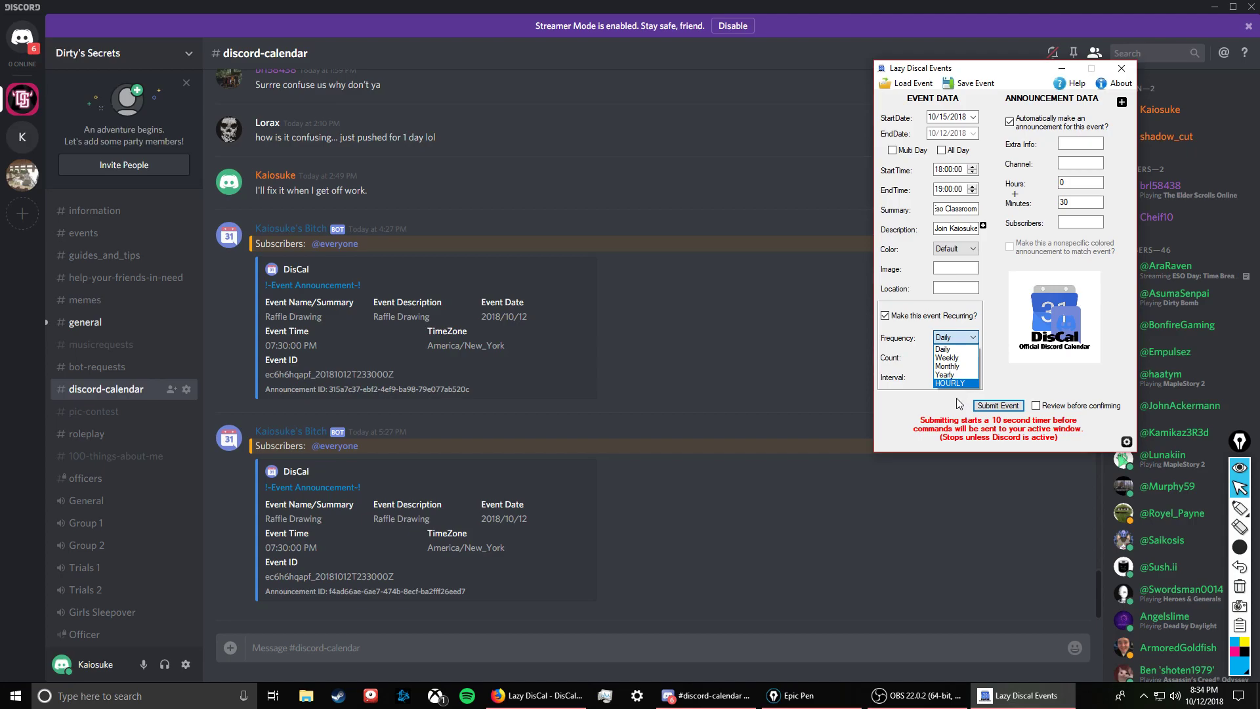
{"action": "left_click", "coordinate": [976, 333]}
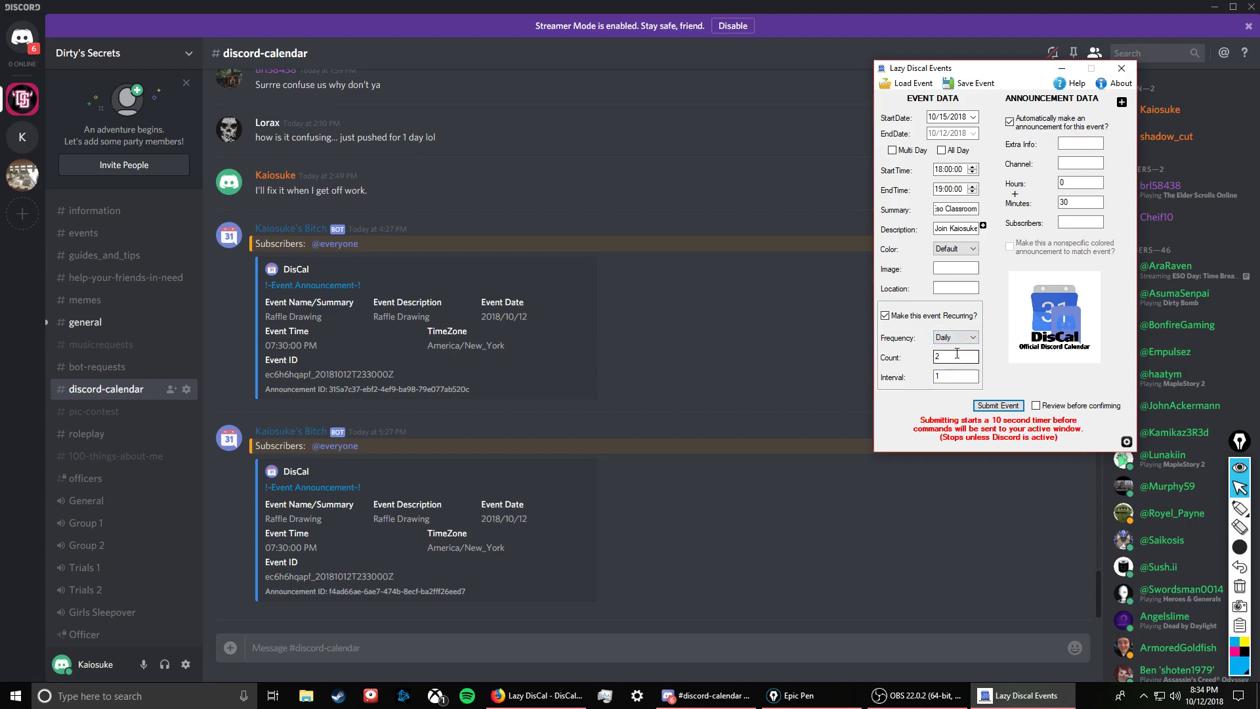
{"action": "left_click_drag", "start_coordinate": [957, 355], "coordinate": [935, 355]}
{"action": "key", "text": "Tab"}
{"action": "left_click", "coordinate": [976, 337]}
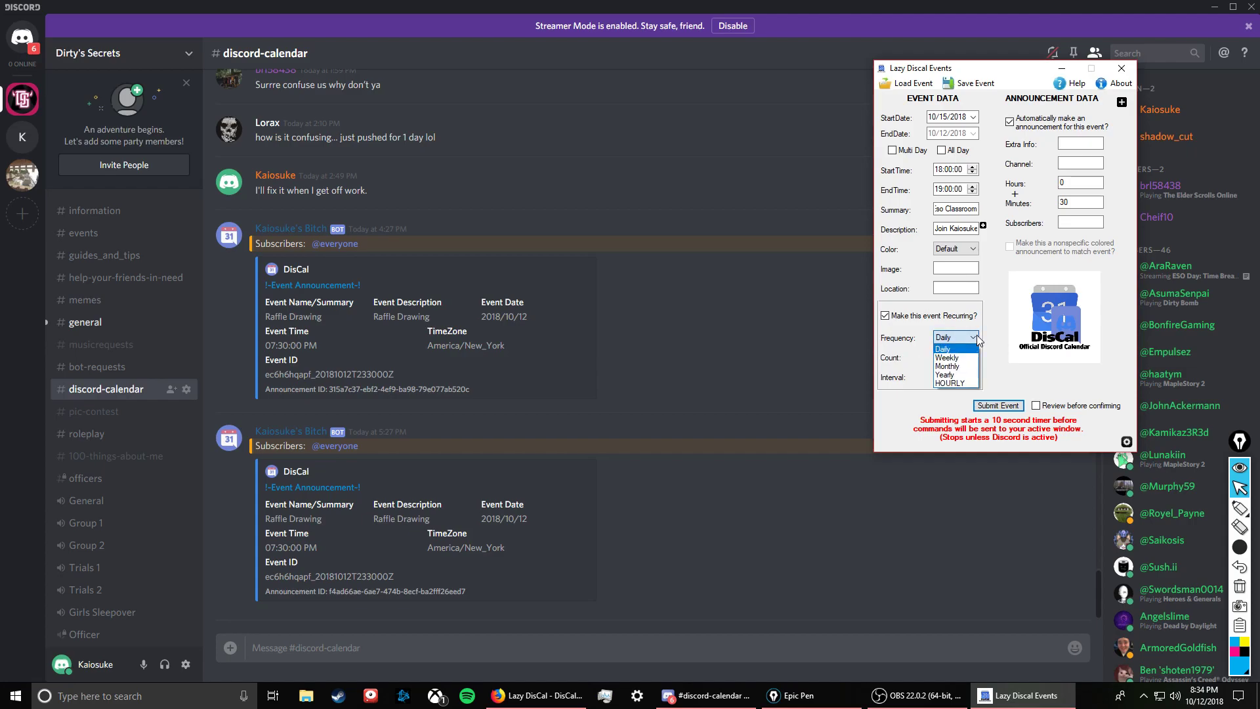
{"action": "left_click", "coordinate": [973, 340]}
{"action": "left_click", "coordinate": [973, 340]}
{"action": "left_click", "coordinate": [954, 357]}
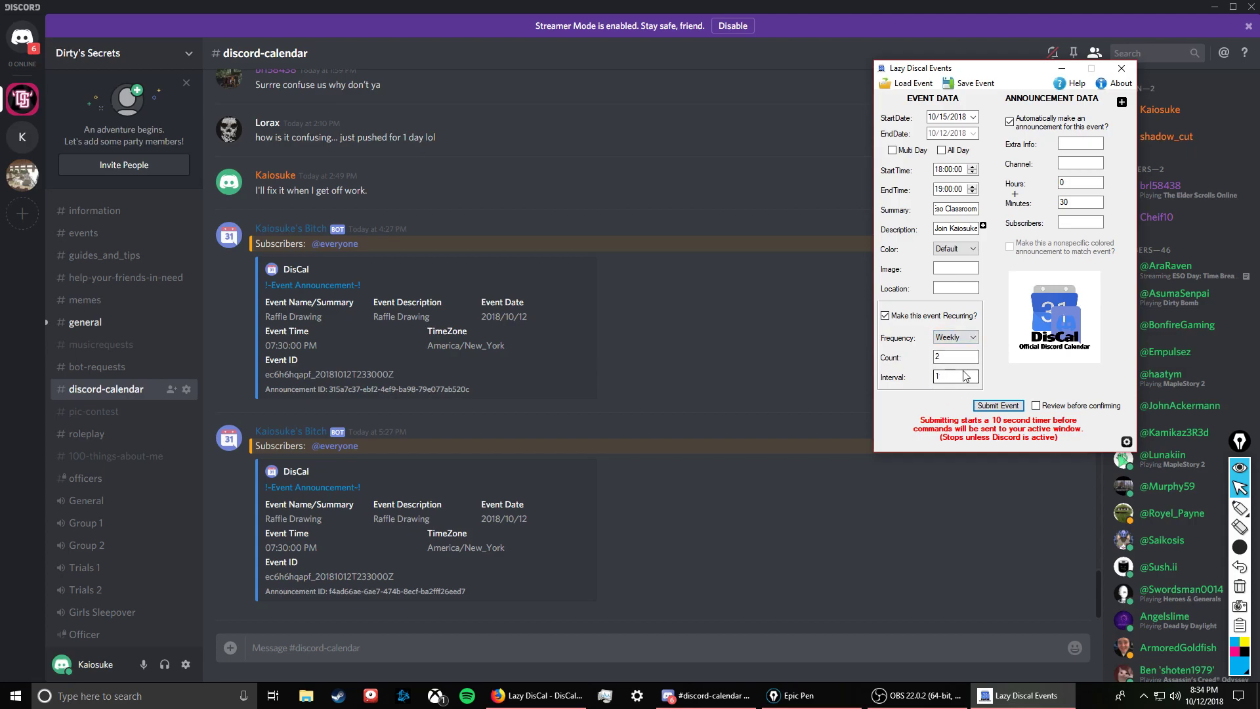
Step: Try a Daily frequency with a count of 0 for the recurrence, and turn the recurring option off
{"action": "left_click", "coordinate": [974, 338]}
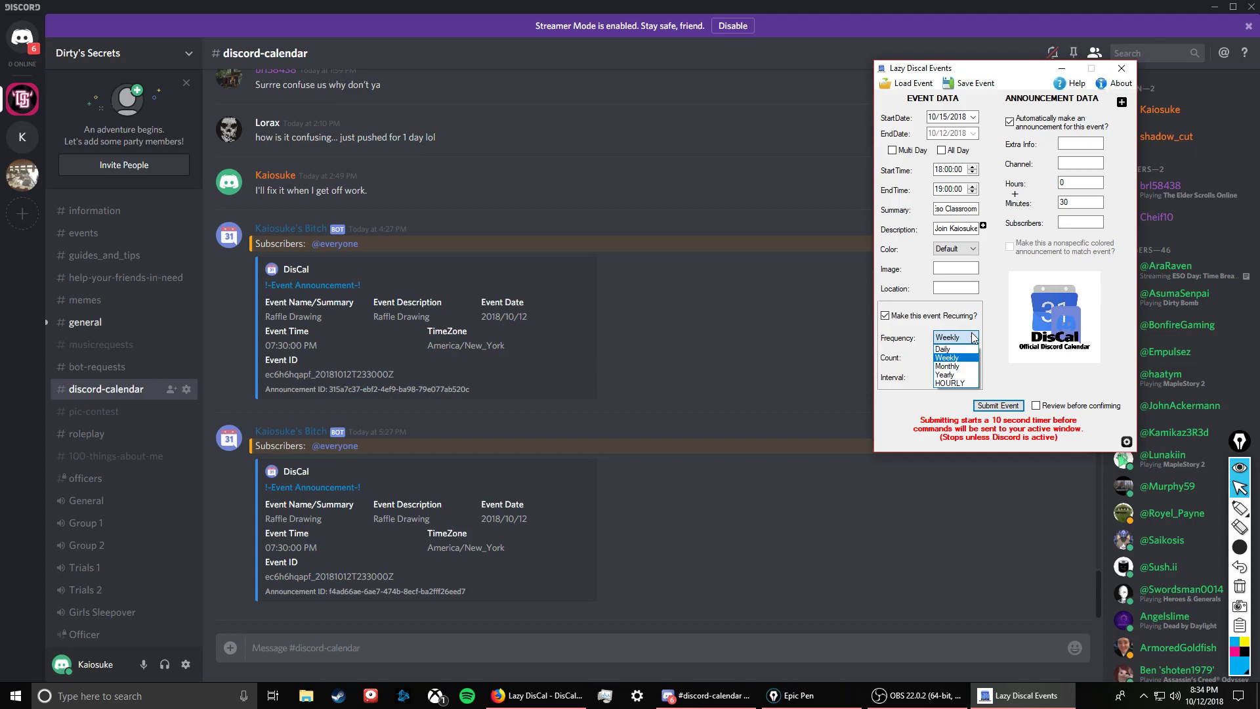
{"action": "left_click", "coordinate": [974, 337]}
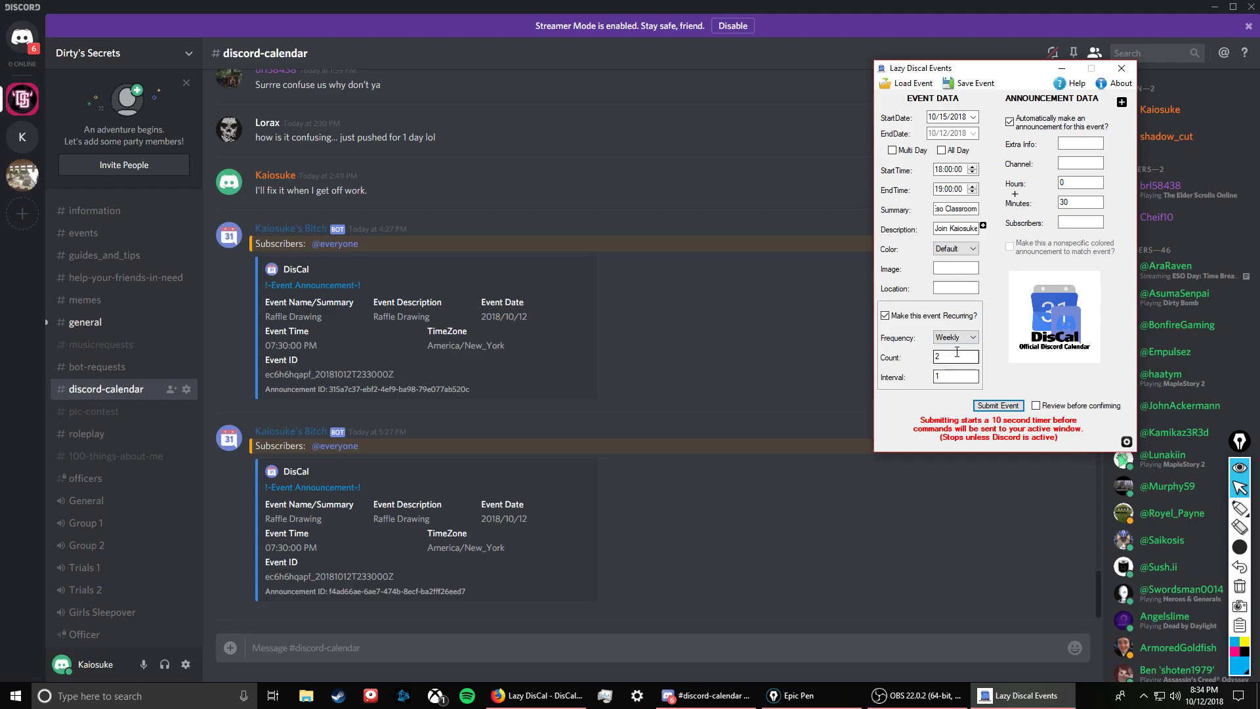
{"action": "left_click", "coordinate": [975, 337]}
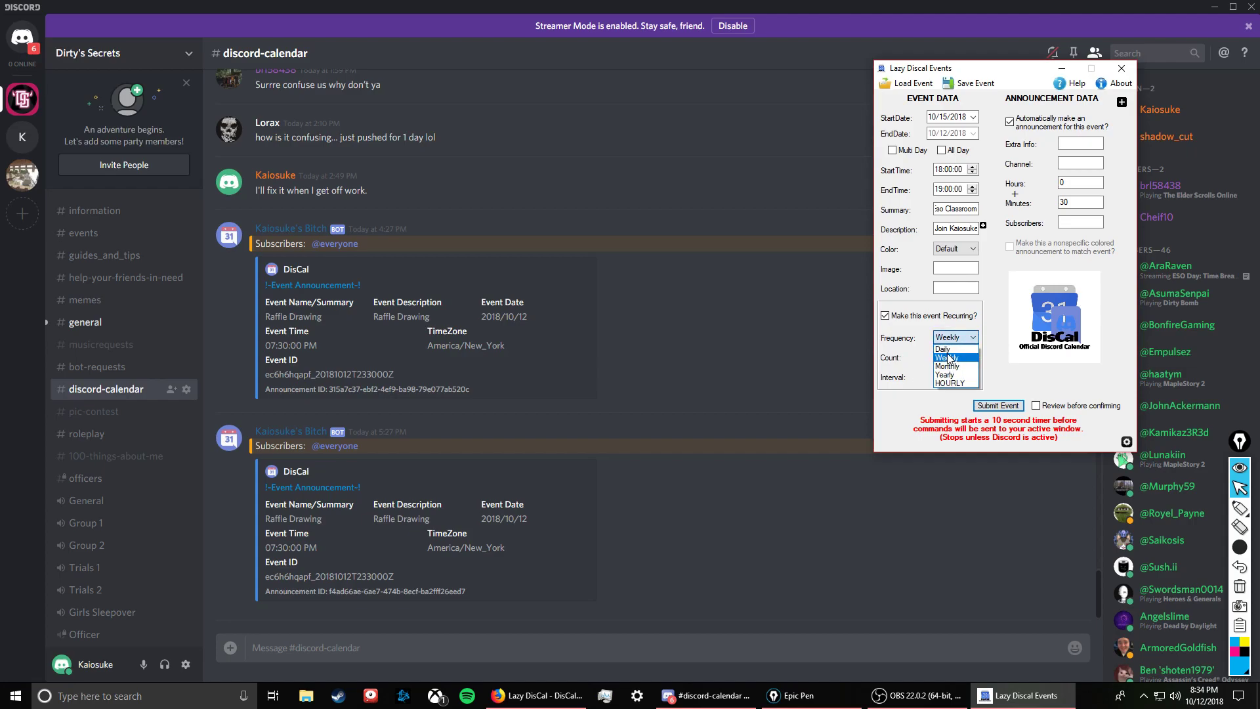
{"action": "left_click", "coordinate": [951, 347]}
{"action": "key", "text": "Tab"}
{"action": "type", "text": "0"}
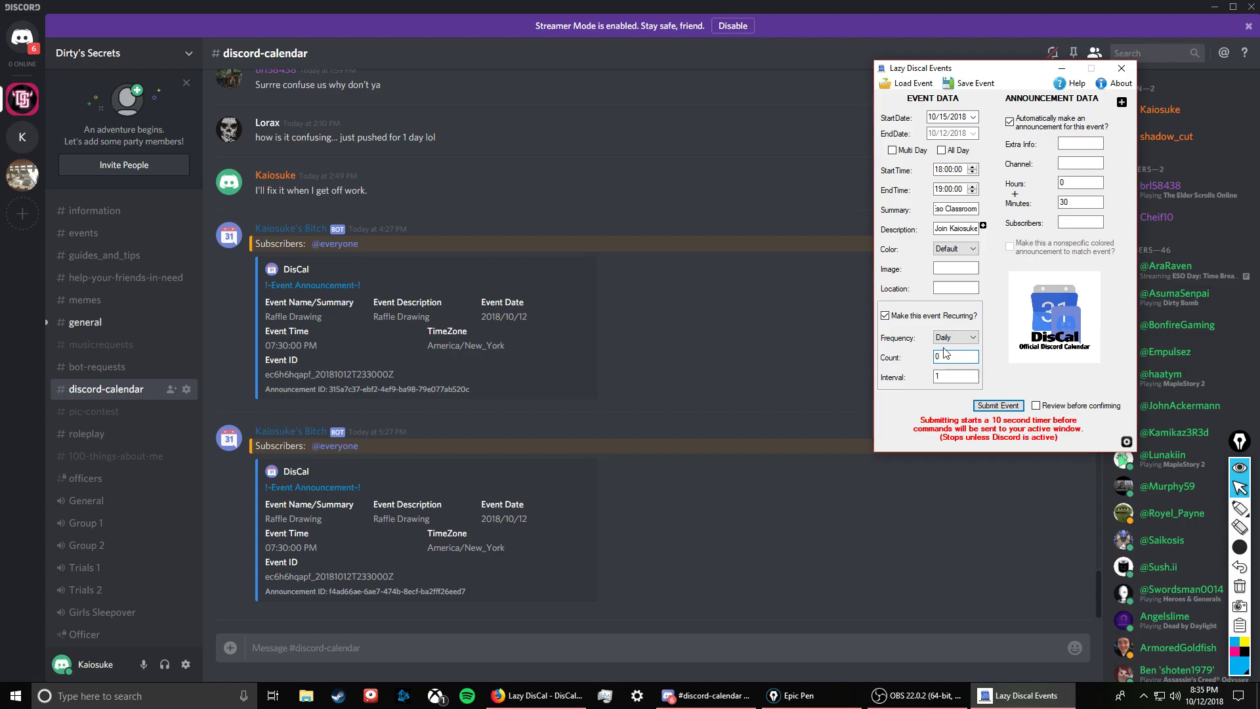
{"action": "left_click", "coordinate": [885, 317]}
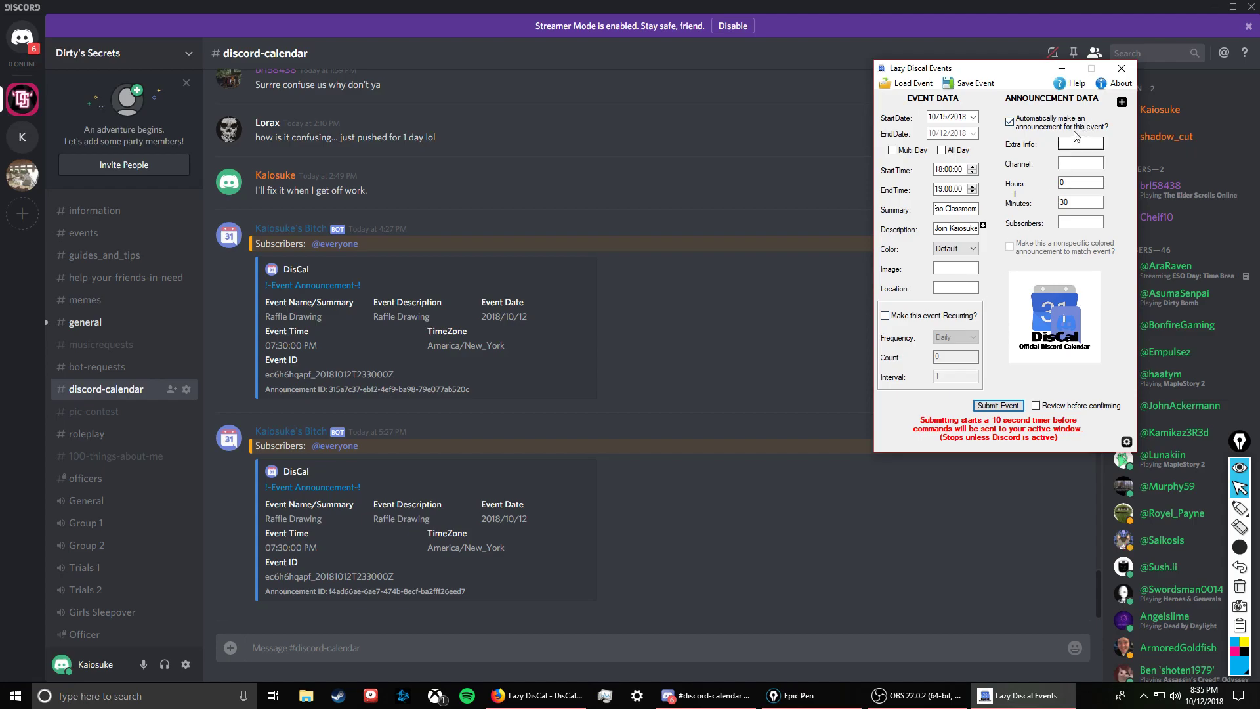
Step: Expand the announcement settings and enable a second and a third announcement for the event
{"action": "left_click", "coordinate": [1122, 102]}
{"action": "left_click_drag", "start_coordinate": [1117, 75], "coordinate": [805, 81]}
{"action": "left_click", "coordinate": [812, 108]}
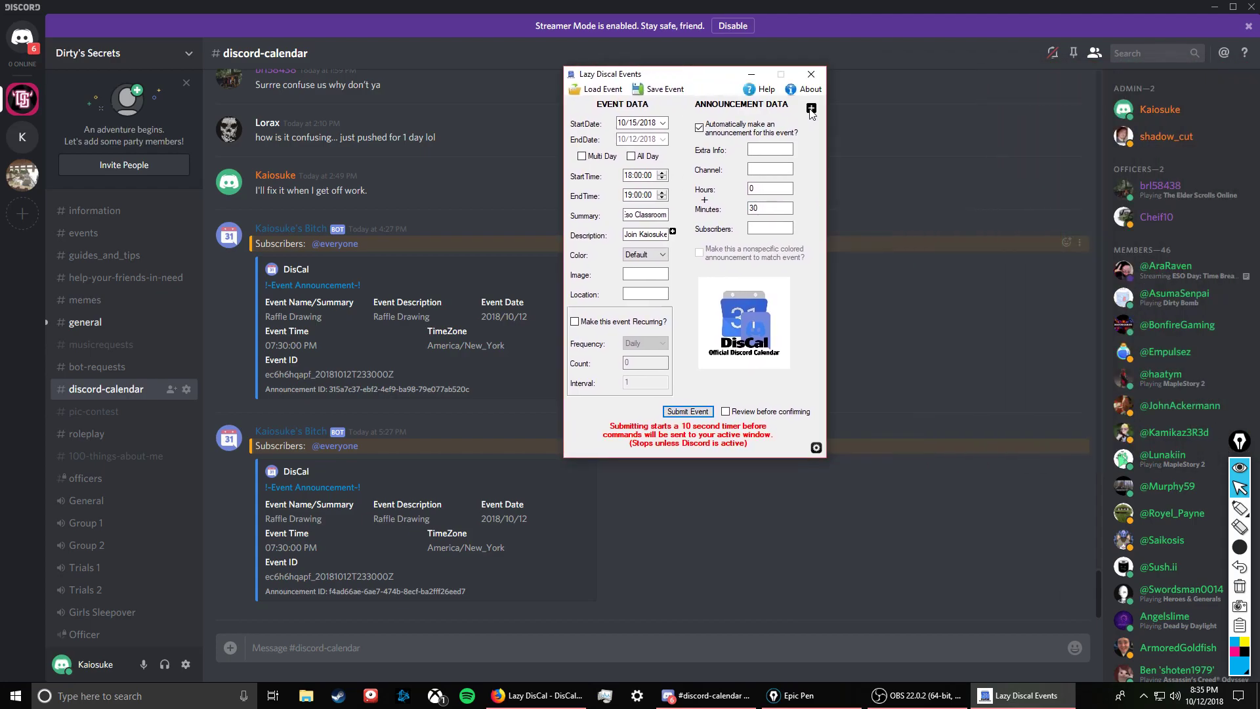
{"action": "left_click", "coordinate": [812, 108]}
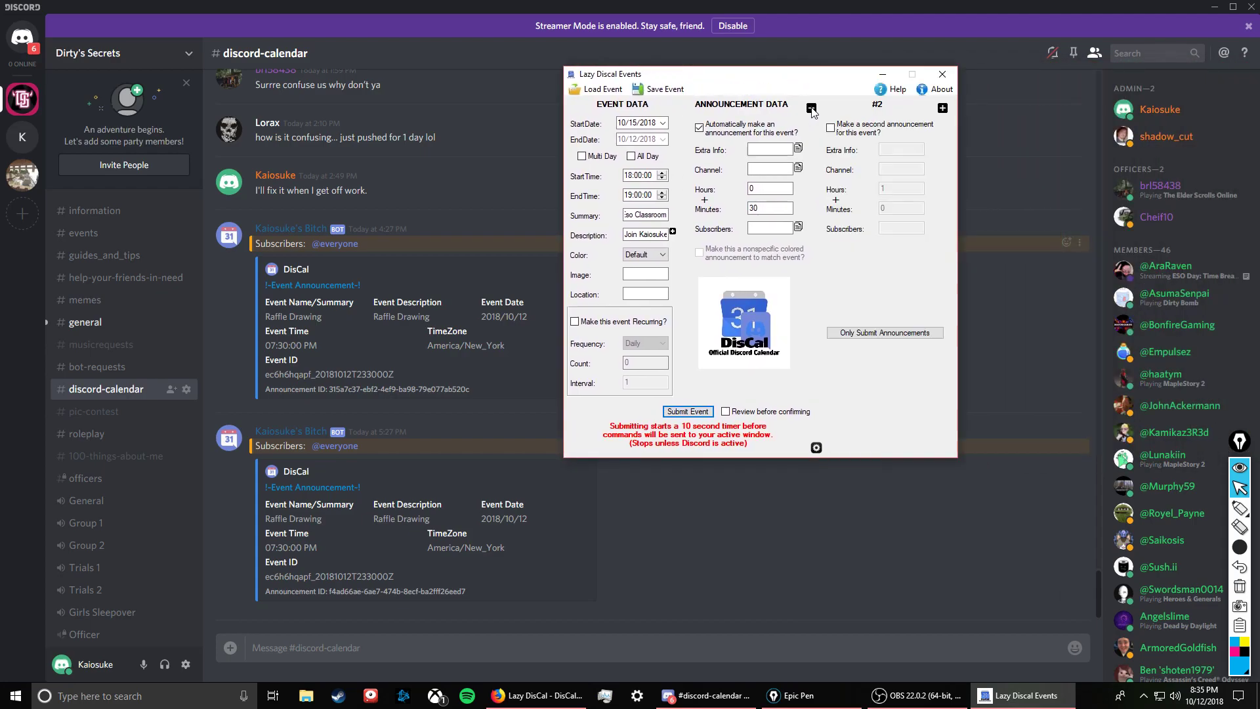
{"action": "left_click", "coordinate": [832, 129]}
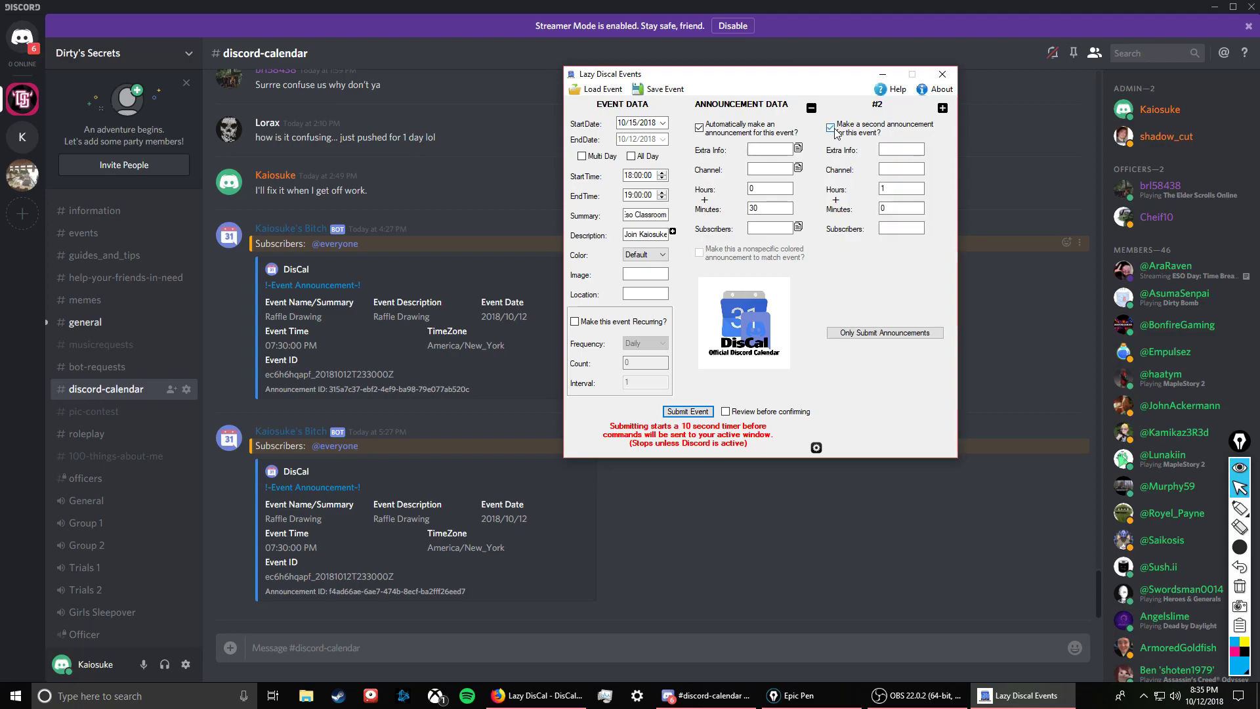
{"action": "left_click", "coordinate": [943, 108]}
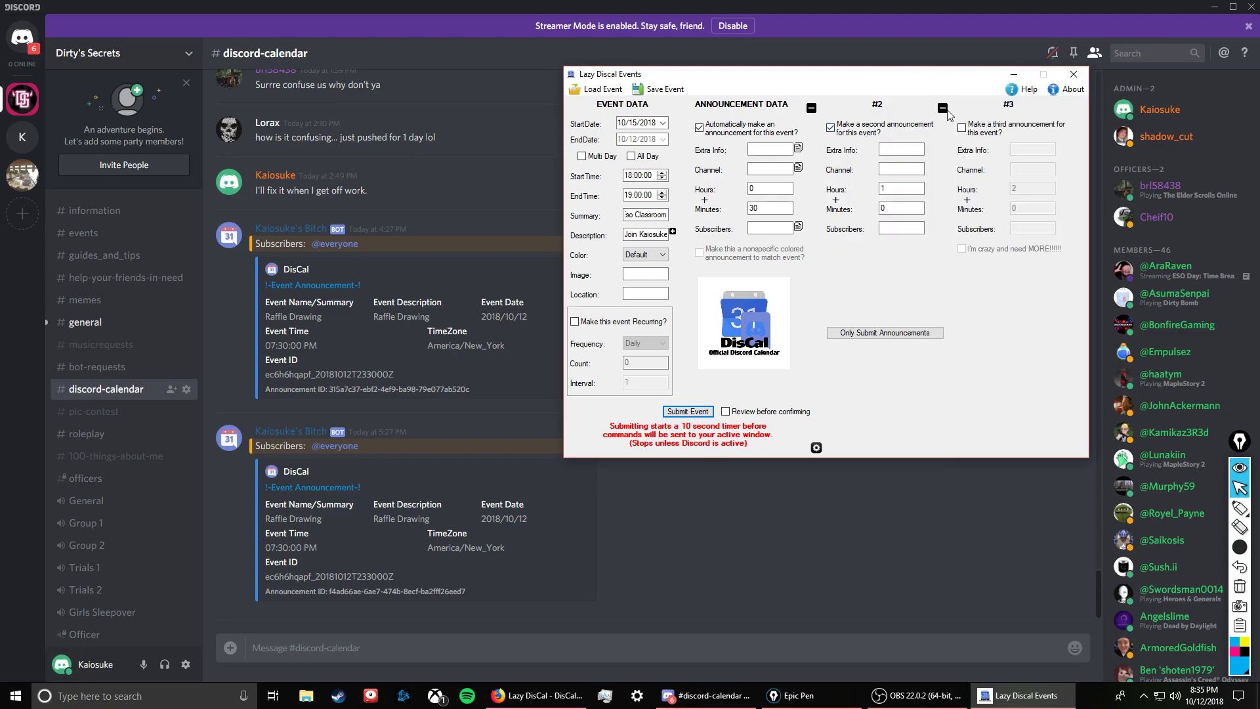
{"action": "left_click", "coordinate": [963, 129]}
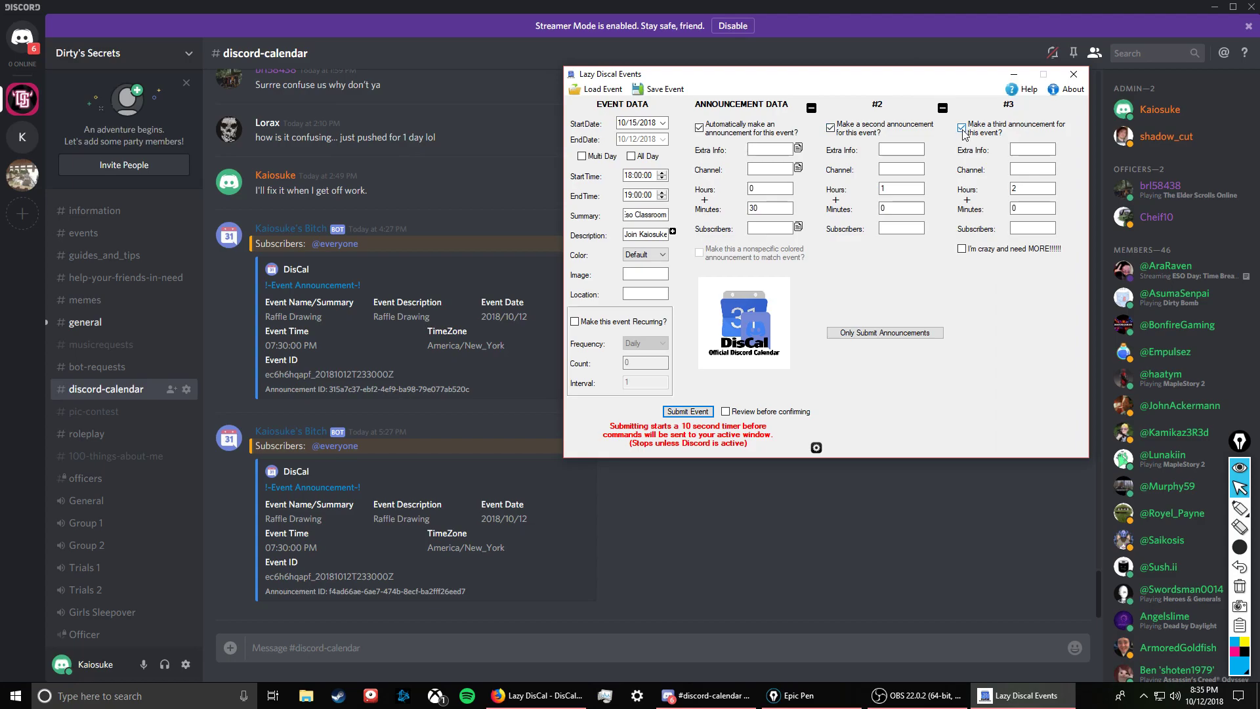
Step: Try adding 30 more announcements, view announcement #33, and turn the extra announcements option off
{"action": "left_click", "coordinate": [962, 249]}
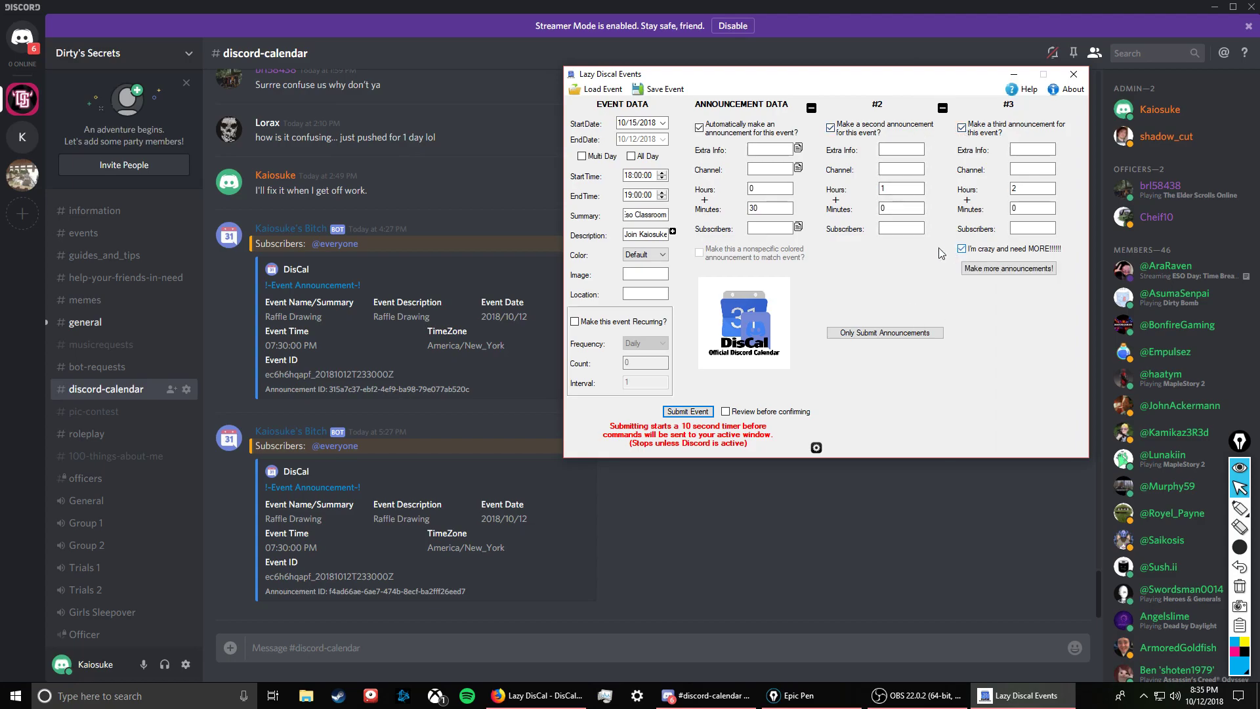
{"action": "left_click", "coordinate": [981, 269]}
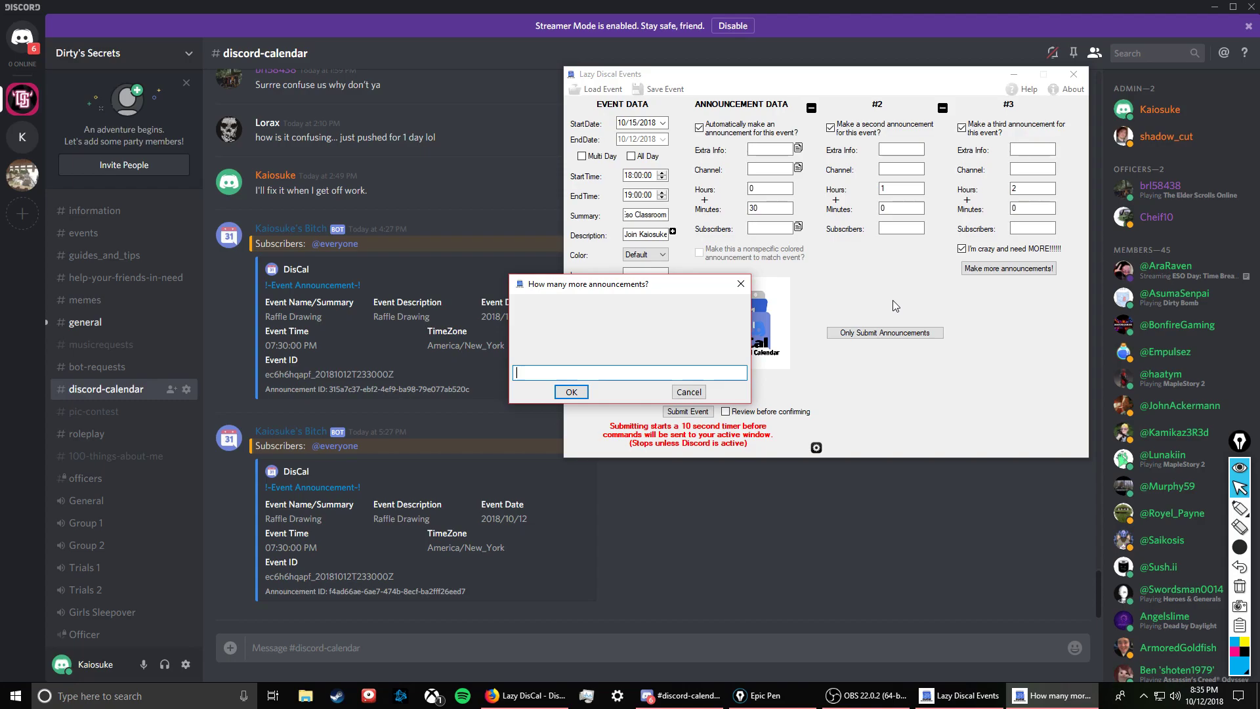
{"action": "type", "text": "30"}
{"action": "left_click", "coordinate": [571, 392]}
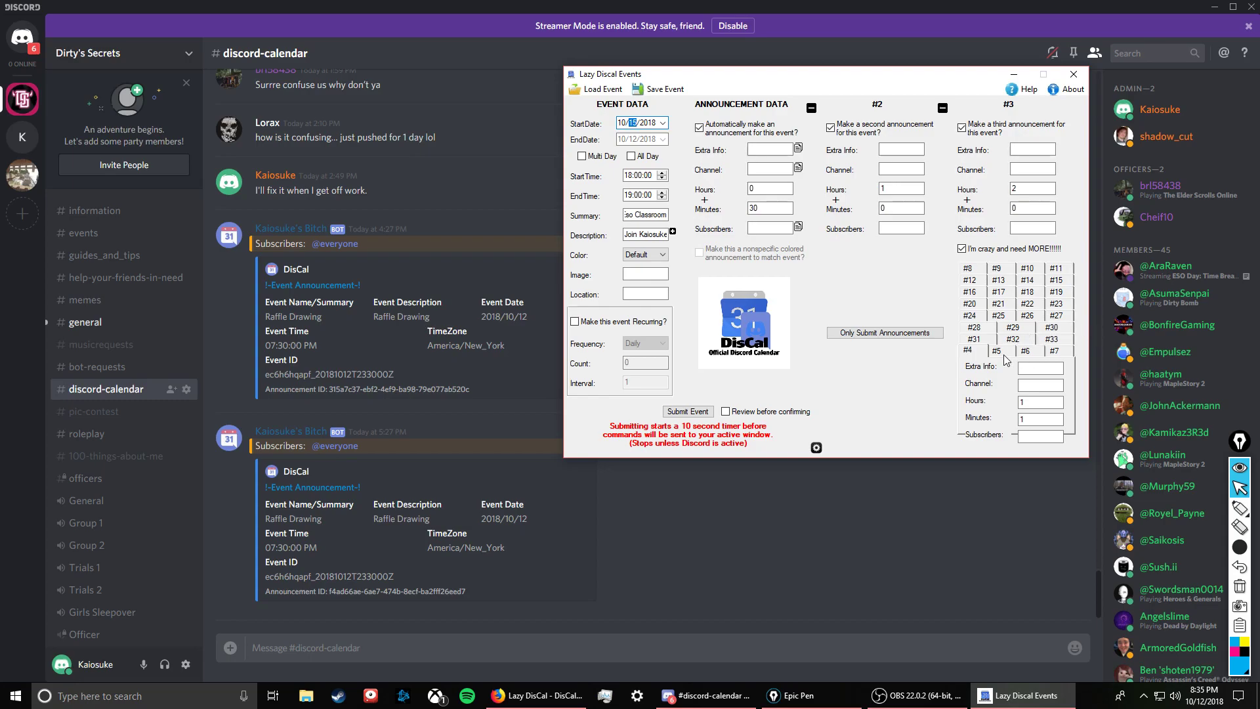
{"action": "left_click", "coordinate": [1050, 340]}
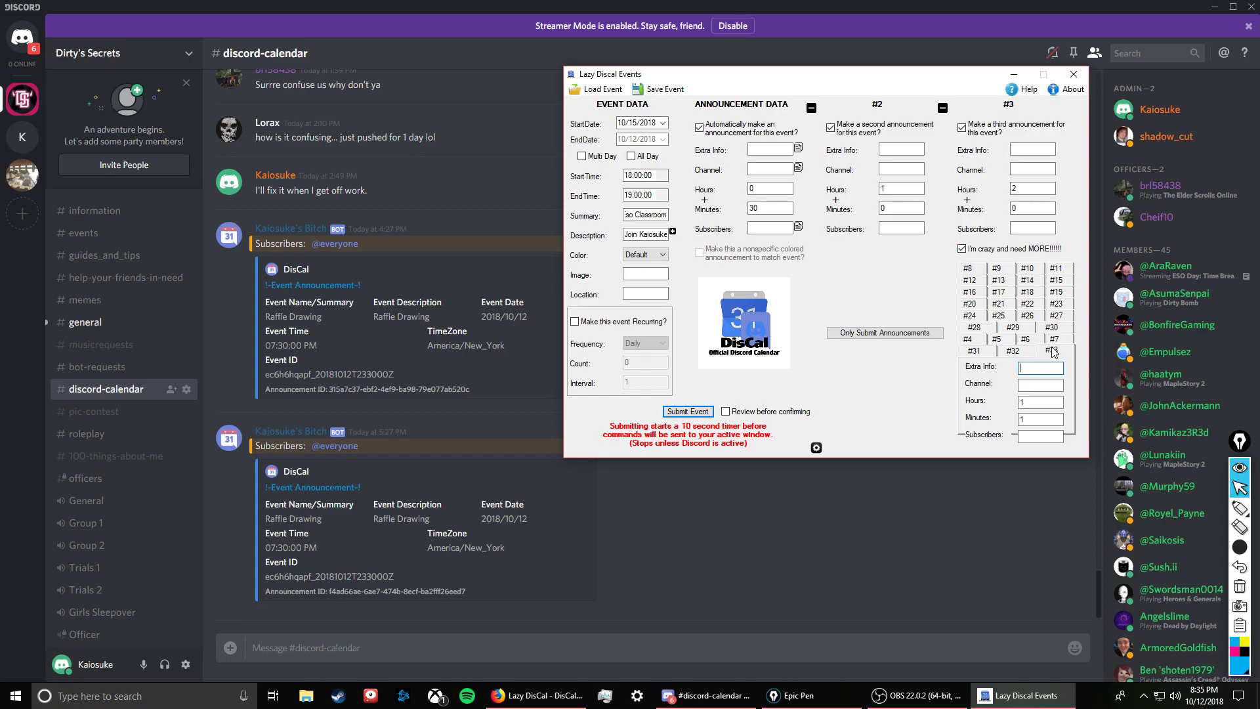
{"action": "left_click", "coordinate": [962, 250]}
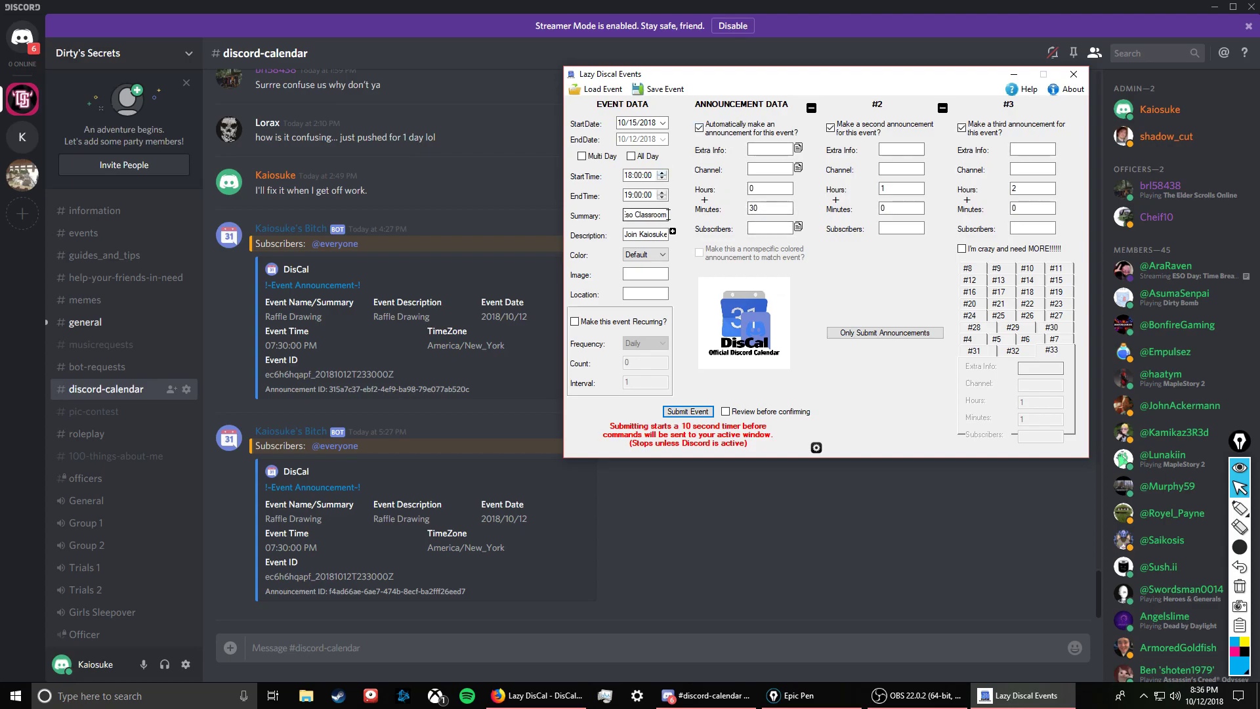
Step: Set the first announcement to 1 hour and 0 minutes before the event
{"action": "left_click", "coordinate": [764, 149]}
{"action": "double_click", "coordinate": [754, 208]}
{"action": "type", "text": "0"}
{"action": "key", "text": "shift+Tab"}
{"action": "type", "text": "1"}
Step: Set the second announcement to 0 hours and 30 minutes before the event
{"action": "double_click", "coordinate": [901, 190]}
{"action": "type", "text": "30"}
{"action": "double_click", "coordinate": [904, 187]}
{"action": "type", "text": "0"}
{"action": "key", "text": "Tab"}
{"action": "type", "text": "30"}
Step: Set the third announcement to 0 hours and 10 minutes before the event
{"action": "double_click", "coordinate": [1023, 189]}
{"action": "type", "text": "0"}
{"action": "key", "text": "Tab"}
{"action": "type", "text": "10"}
Step: Enter the sample text ";kljhaf" as the first announcement's extra info and copy it to all announcements
{"action": "left_click", "coordinate": [762, 150]}
{"action": "type", "text": ";kljhaf"}
{"action": "key", "text": "ctrl+a"}
{"action": "left_click", "coordinate": [799, 149]}
{"action": "left_click", "coordinate": [624, 385]}
Step: Clear the sample extra info from all three announcements
{"action": "double_click", "coordinate": [1048, 149]}
{"action": "key", "text": "BackSpace"}
{"action": "double_click", "coordinate": [900, 149]}
{"action": "key", "text": "BackSpace"}
{"action": "left_click_drag", "start_coordinate": [785, 149], "coordinate": [732, 150]}
{"action": "key", "text": "BackSpace"}
Step: Set the first announcement's channel to events and copy that channel to all announcements
{"action": "left_click", "coordinate": [747, 171]}
{"action": "type", "text": "events"}
{"action": "left_click", "coordinate": [798, 167]}
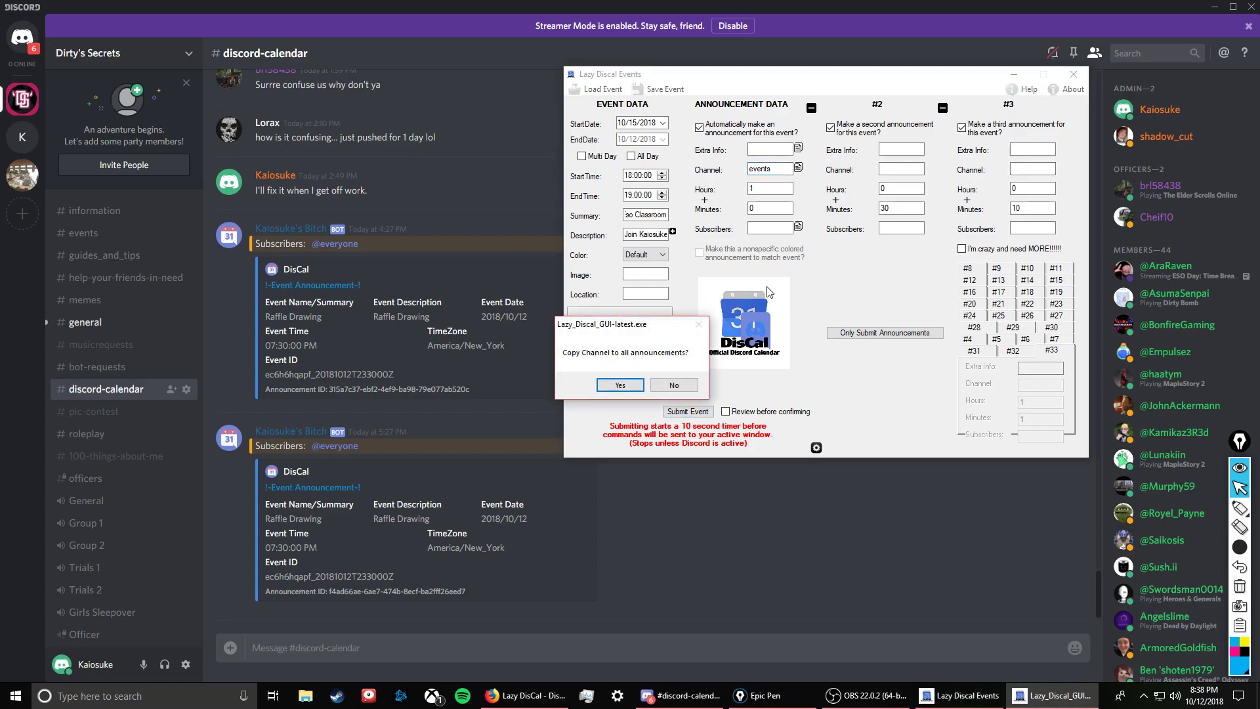
{"action": "left_click", "coordinate": [641, 386]}
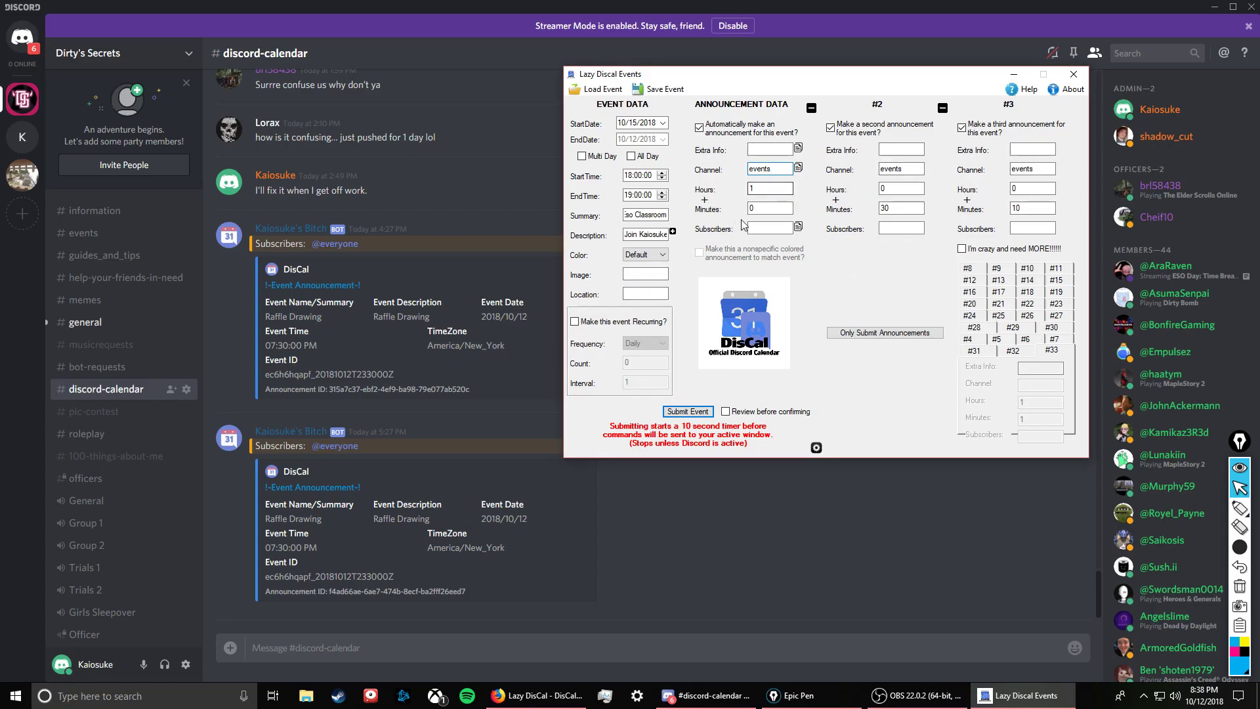
Step: Draft a member mention in the Discord discord-calendar message box, clear the draft and return to Lazy DisCal Events
{"action": "left_click", "coordinate": [770, 231]}
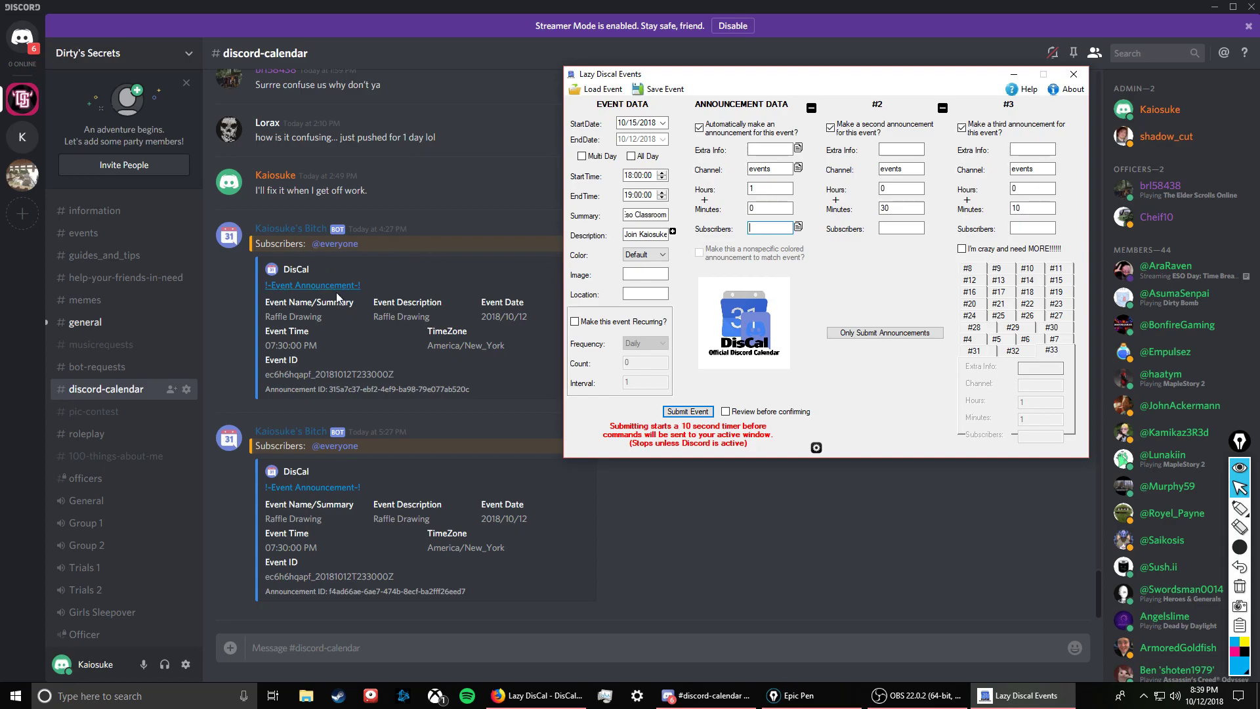
{"action": "left_click", "coordinate": [317, 649]}
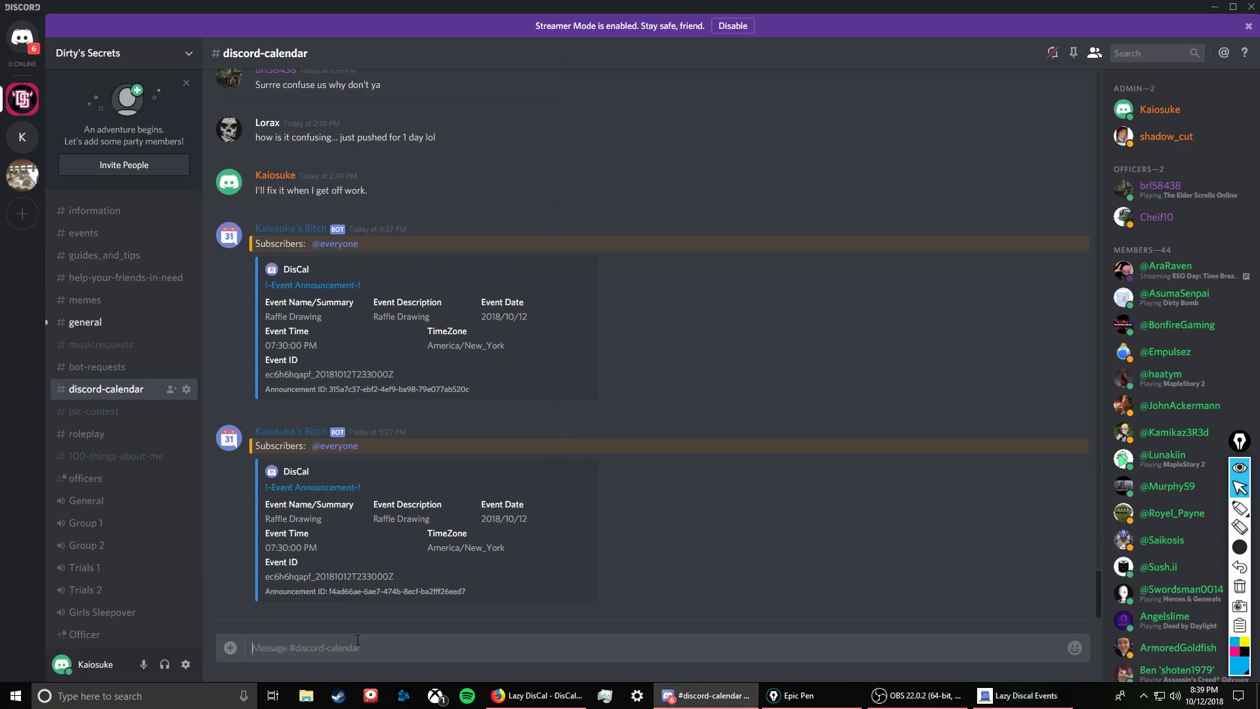
{"action": "type", "text": "@"}
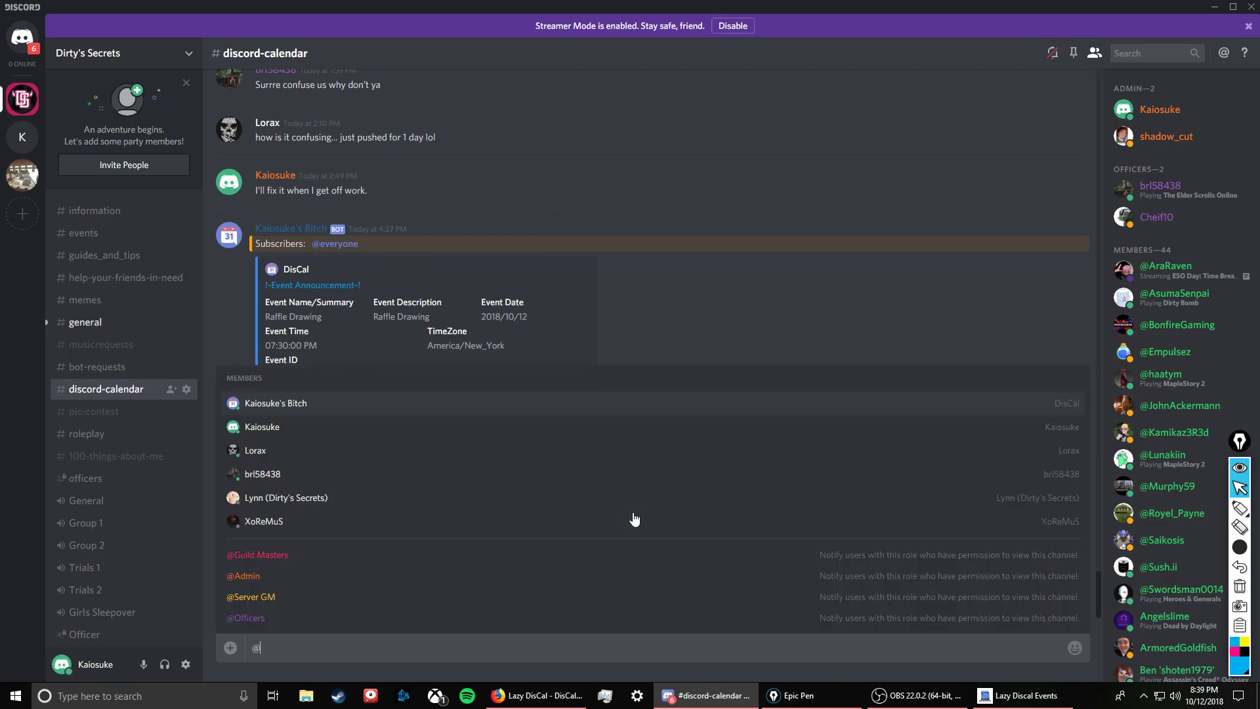
{"action": "type", "text": "kaiosuke"}
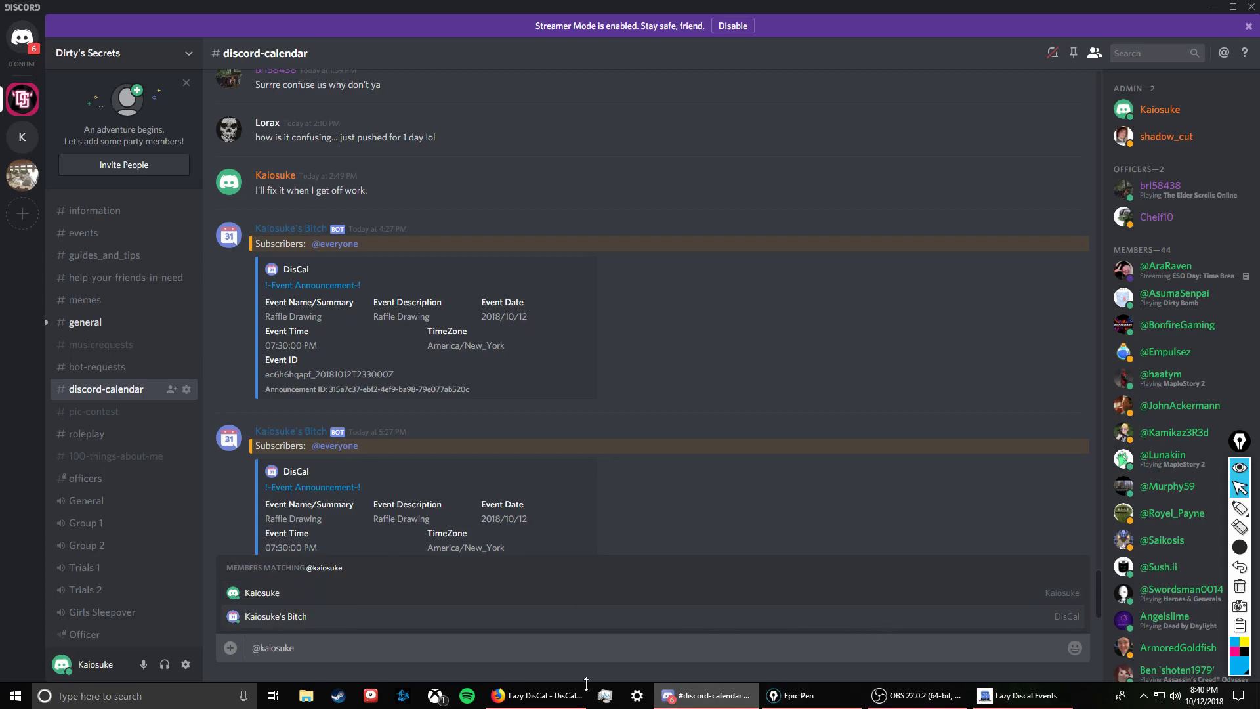
{"action": "key", "text": "ctrl+a"}
{"action": "key", "text": "BackSpace"}
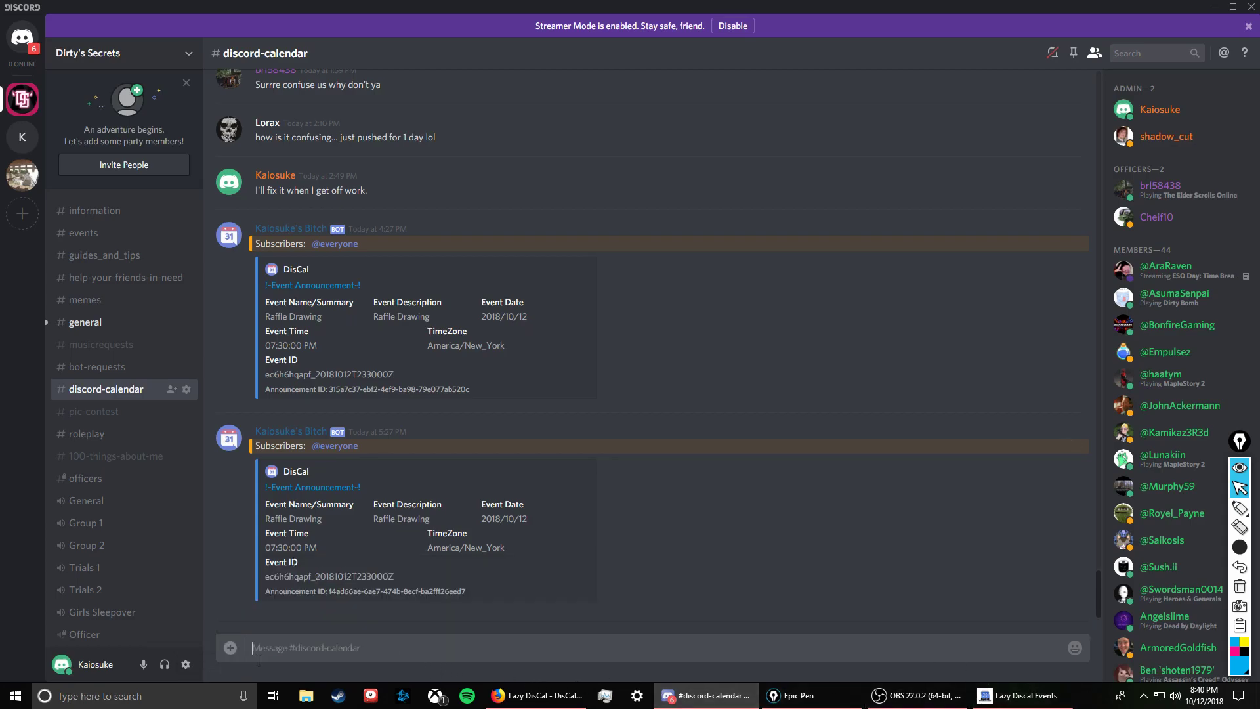
{"action": "left_click", "coordinate": [1023, 699]}
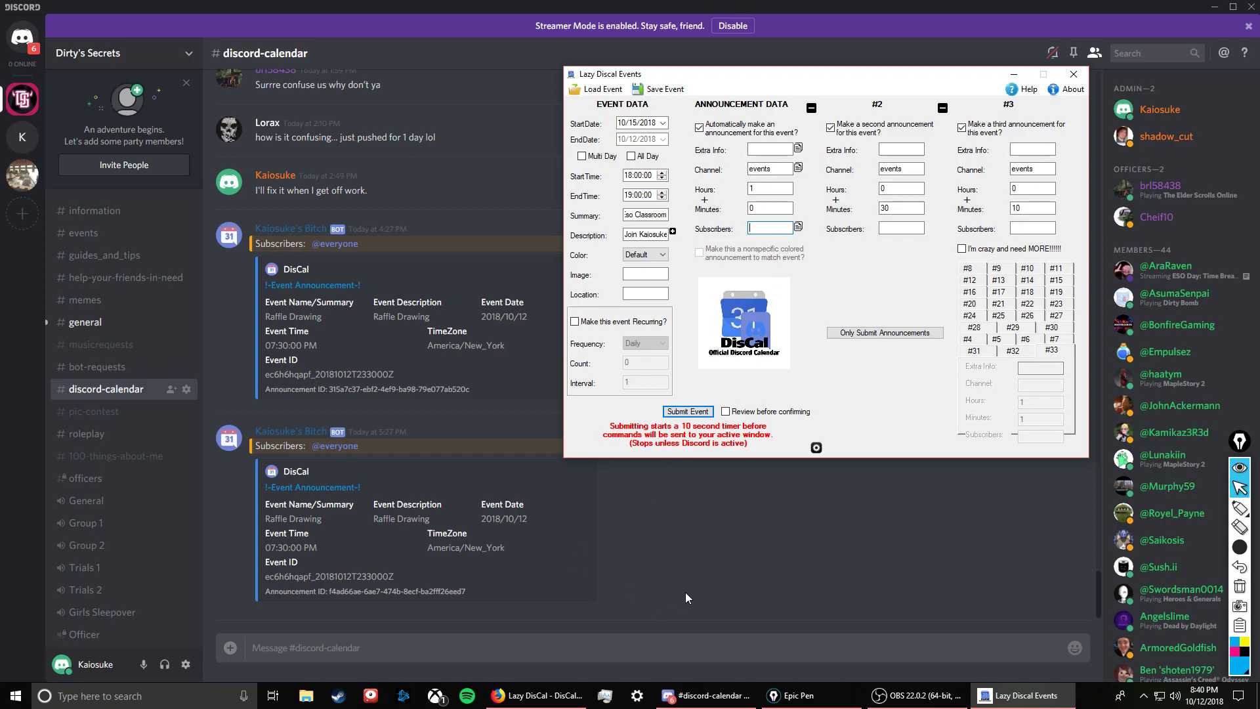
{"action": "left_click", "coordinate": [530, 637]}
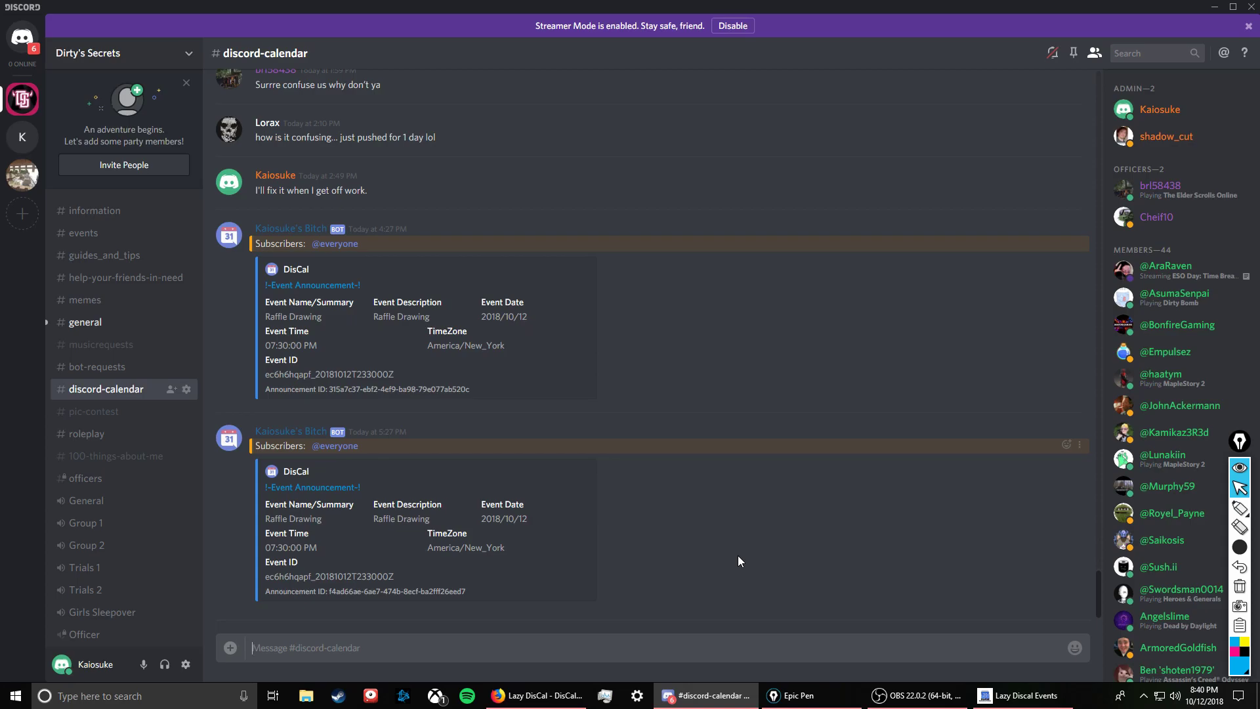
{"action": "type", "text": "/"}
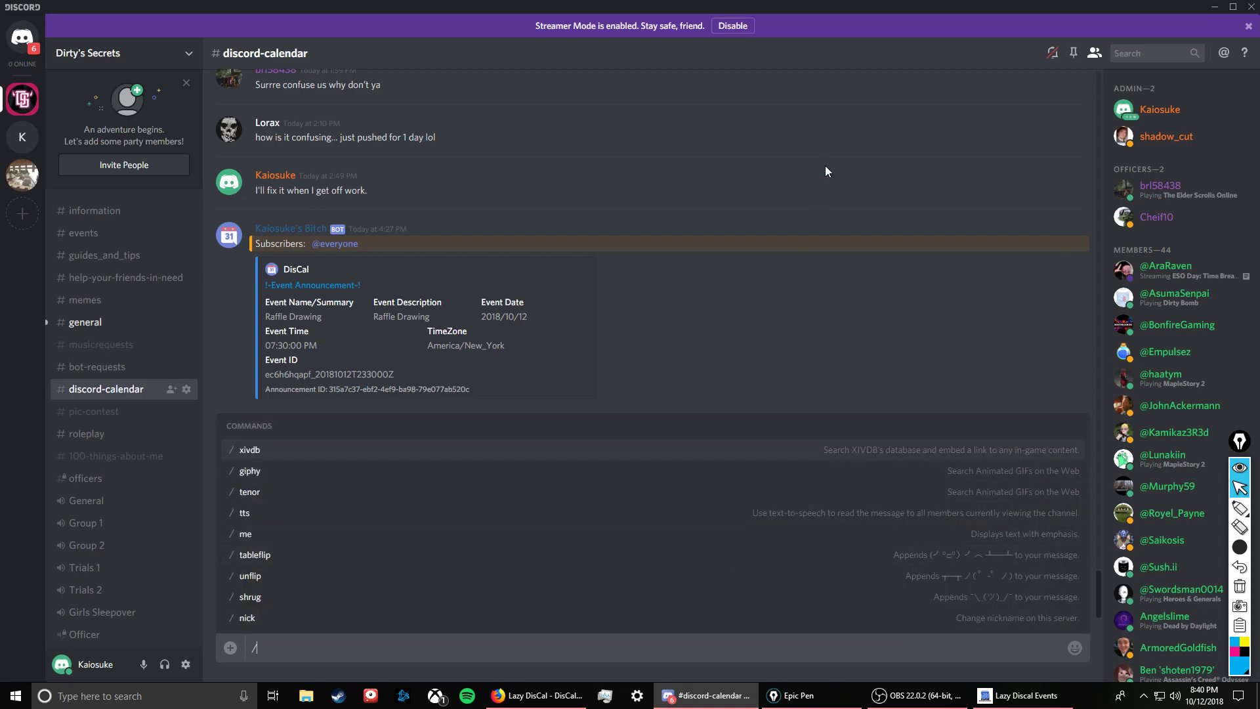
{"action": "type", "text": "@"}
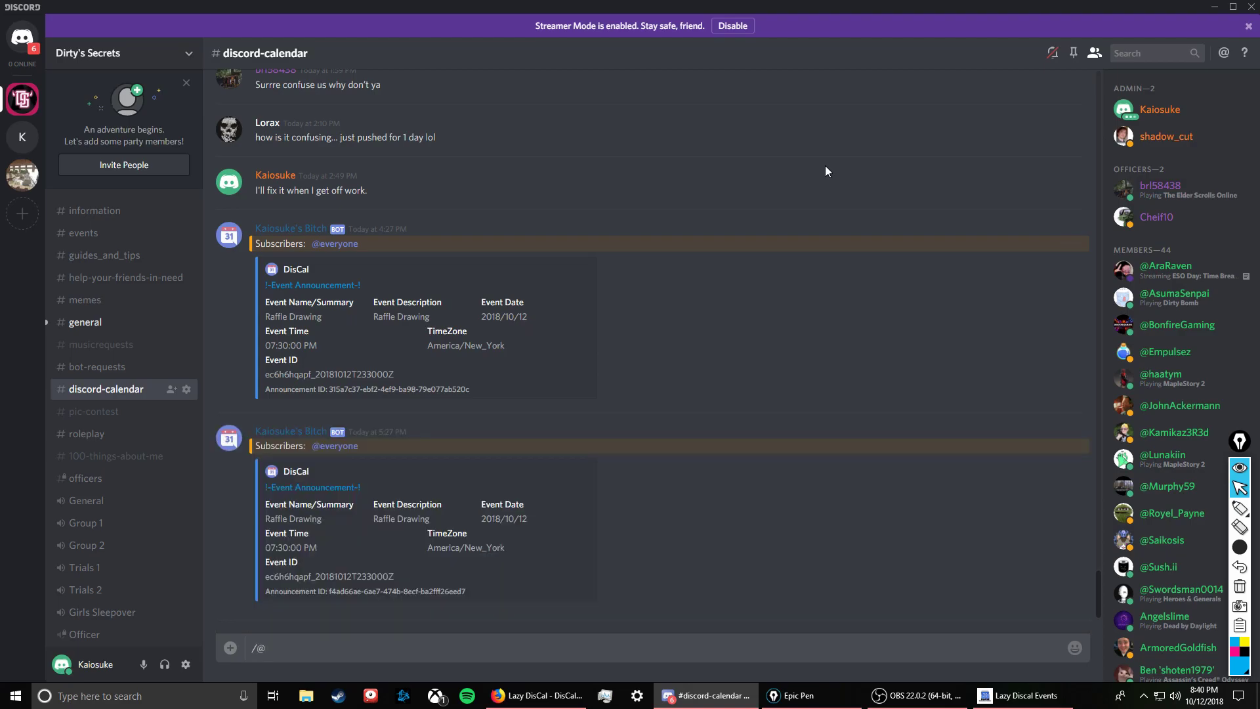
{"action": "type", "text": "admin"}
{"action": "key", "text": "Return"}
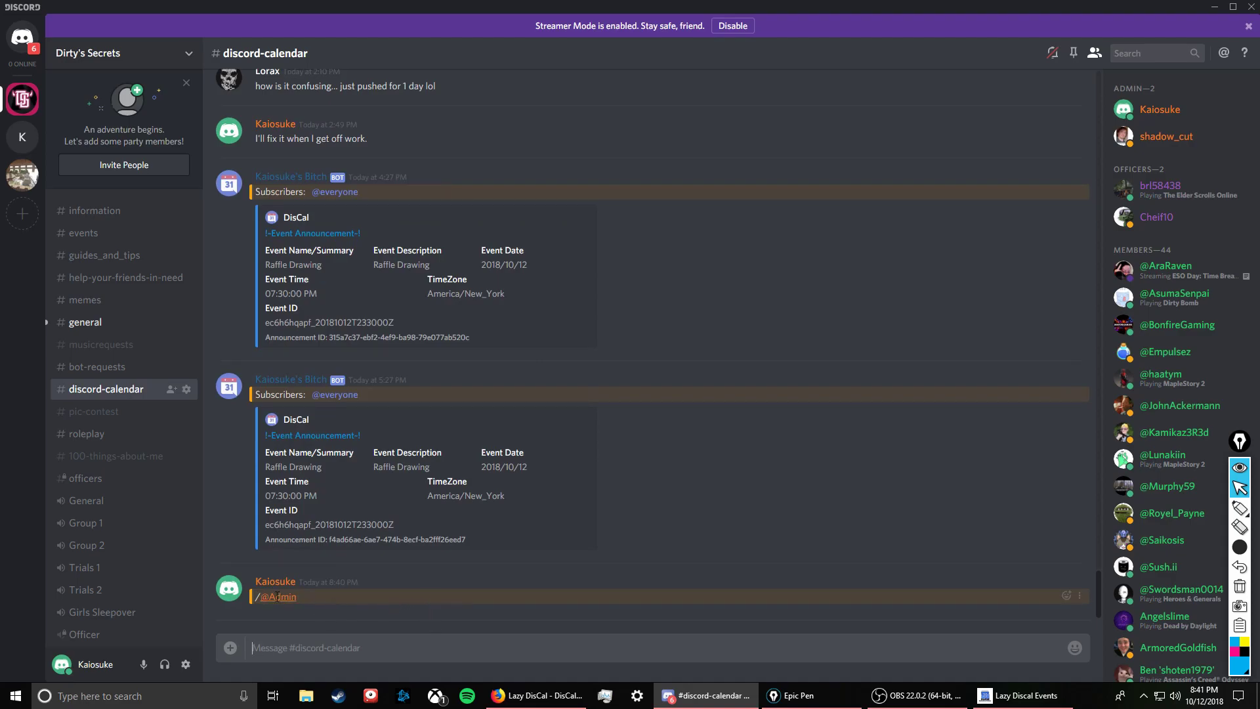
Step: Look back through the discord-calendar message history for earlier announcement subscribe commands and how their subscribers were specified
{"action": "scroll", "coordinate": [436, 447], "scroll_direction": "up", "scroll_amount": 15}
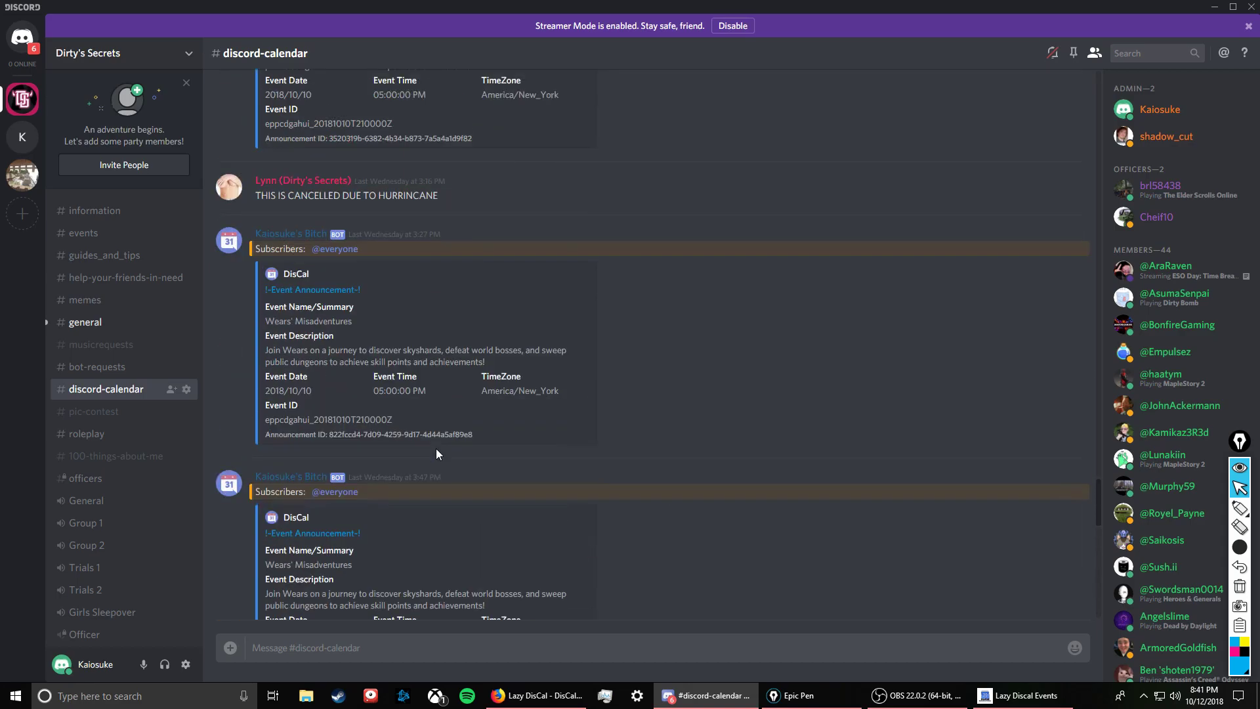
{"action": "scroll", "coordinate": [438, 447], "scroll_direction": "up", "scroll_amount": 10}
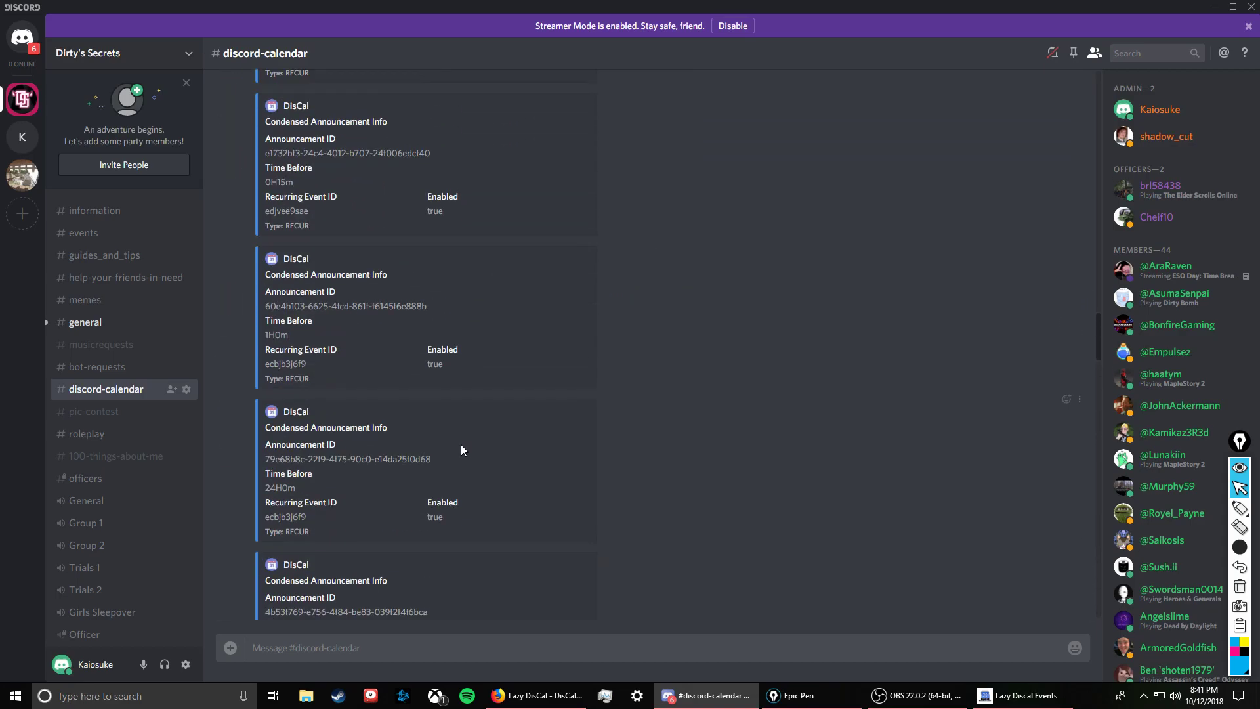
{"action": "scroll", "coordinate": [459, 446], "scroll_direction": "up", "scroll_amount": 10}
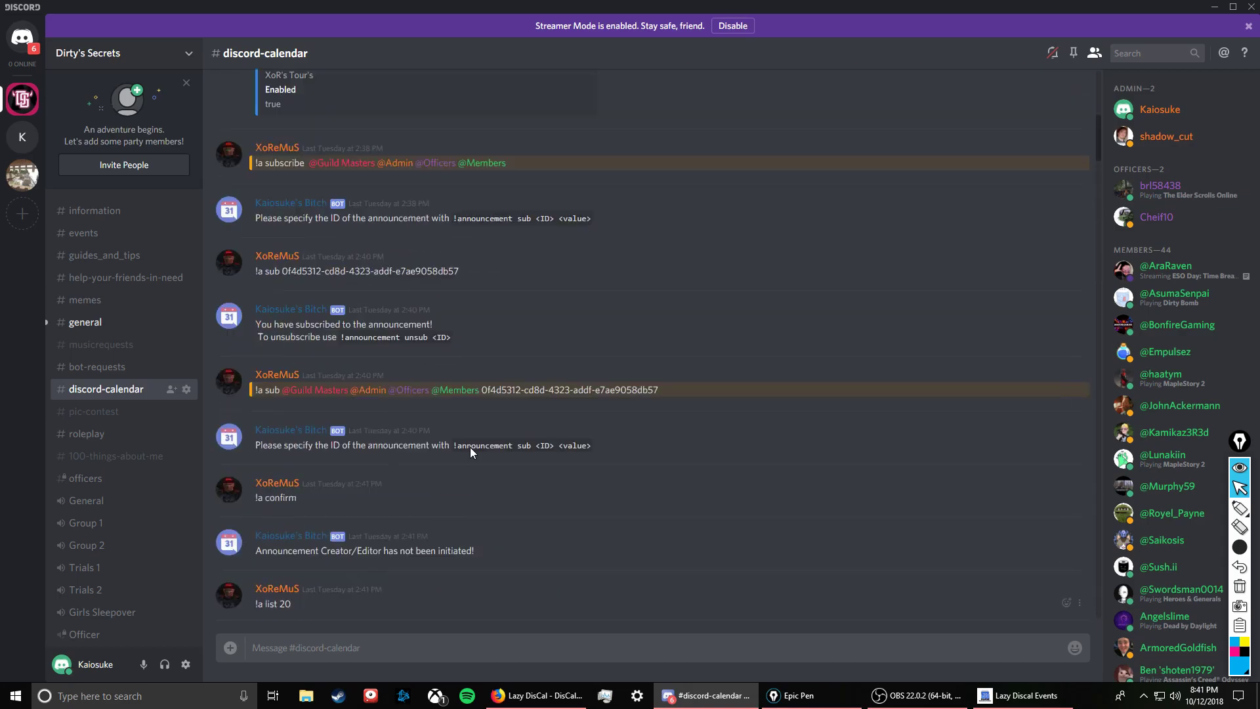
{"action": "scroll", "coordinate": [468, 453], "scroll_direction": "up", "scroll_amount": 4}
{"action": "scroll", "coordinate": [526, 489], "scroll_direction": "down", "scroll_amount": 2}
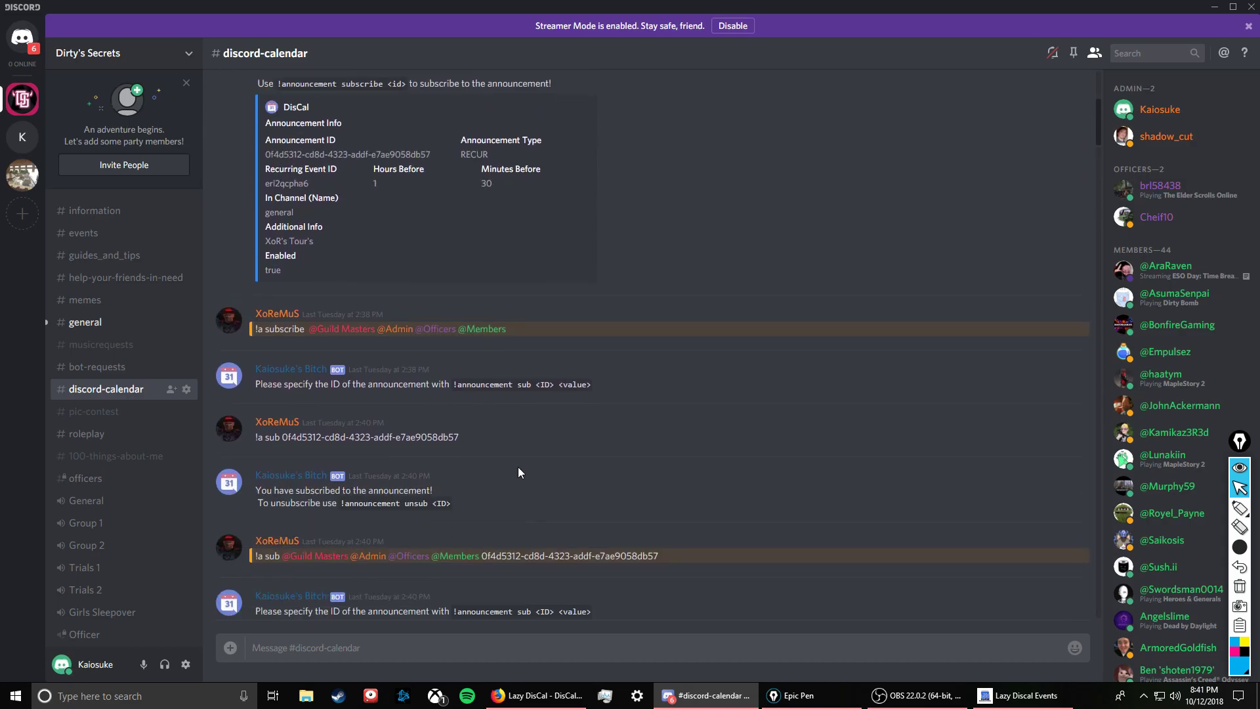
{"action": "scroll", "coordinate": [519, 472], "scroll_direction": "up", "scroll_amount": 8}
{"action": "scroll", "coordinate": [527, 483], "scroll_direction": "up", "scroll_amount": 10}
{"action": "scroll", "coordinate": [529, 490], "scroll_direction": "up", "scroll_amount": 7}
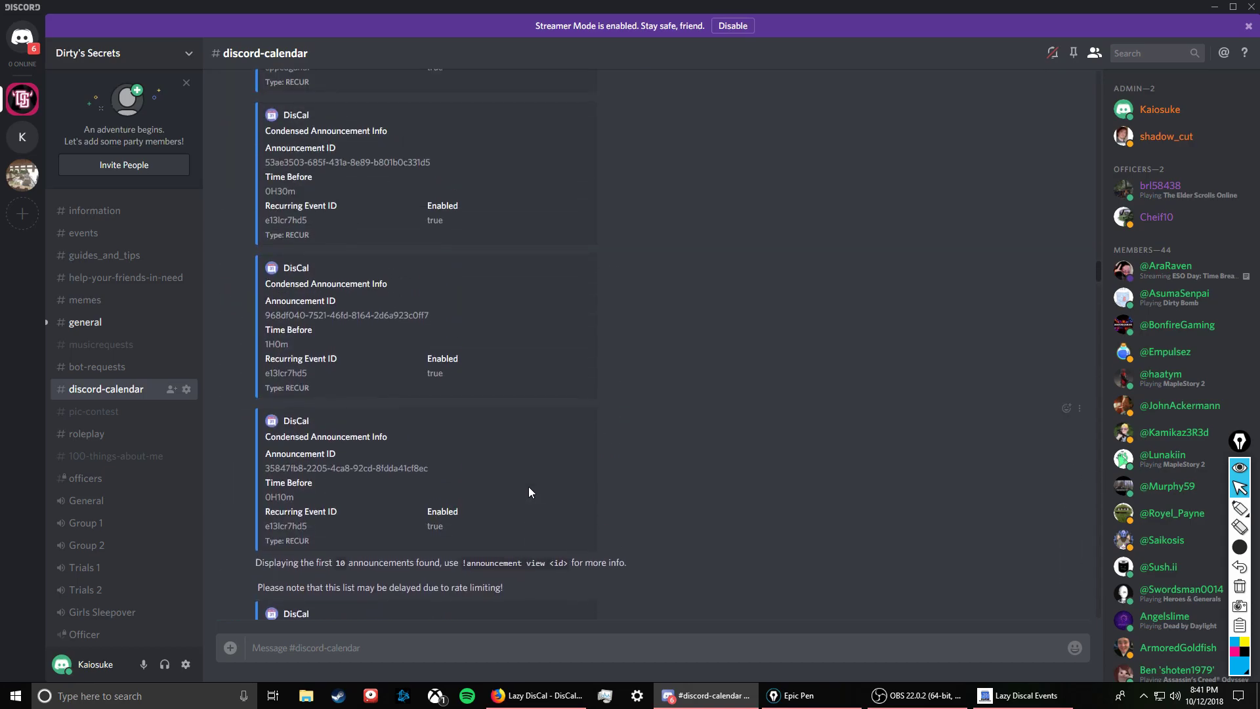
{"action": "scroll", "coordinate": [529, 487], "scroll_direction": "up", "scroll_amount": 10}
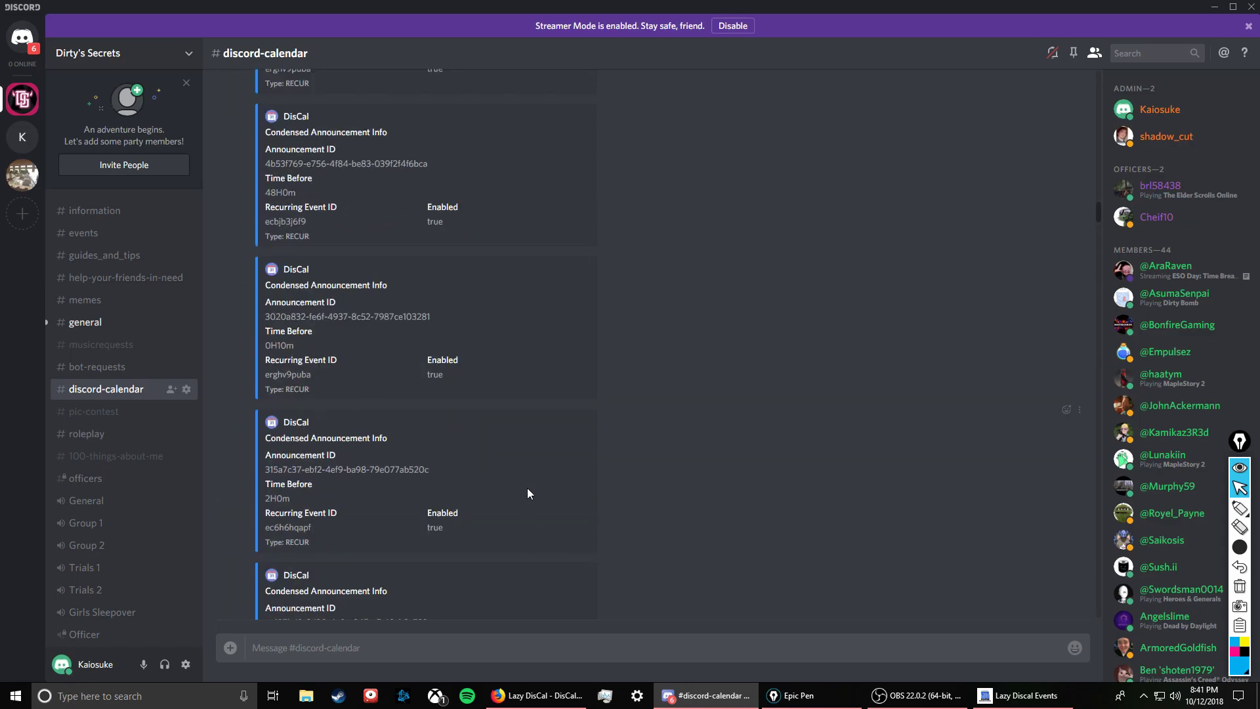
{"action": "scroll", "coordinate": [528, 493], "scroll_direction": "up", "scroll_amount": 4}
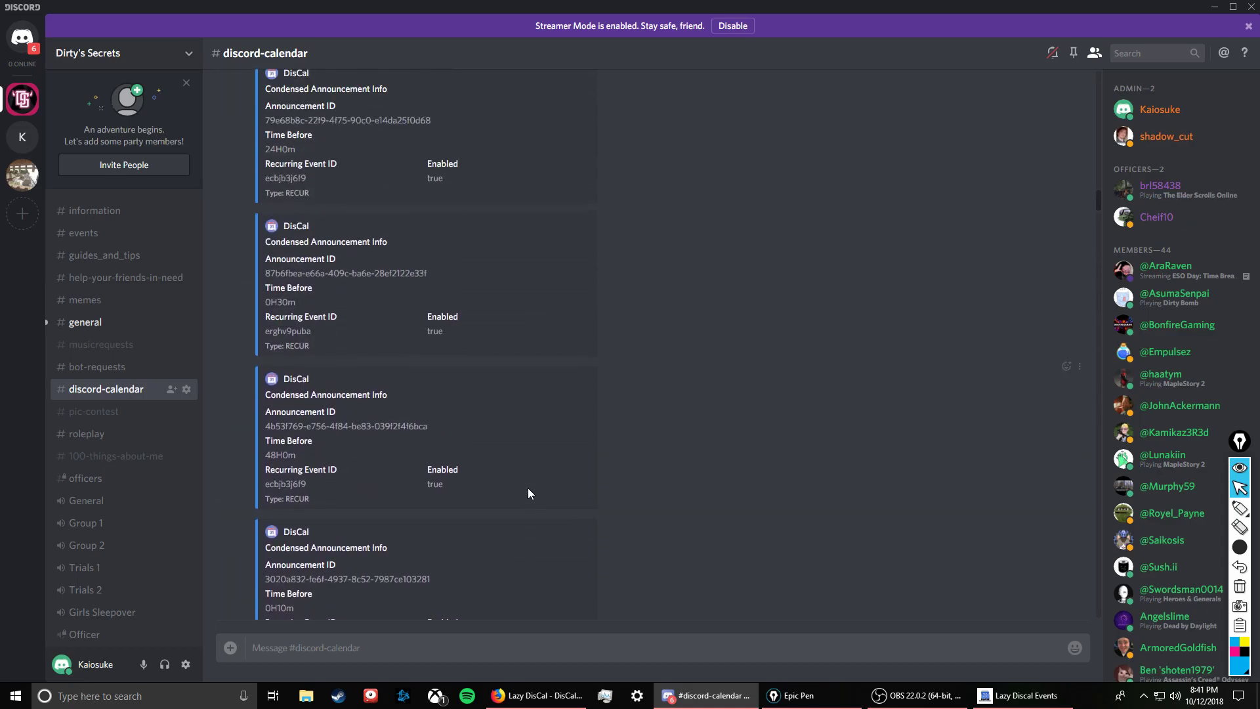
{"action": "scroll", "coordinate": [526, 489], "scroll_direction": "down", "scroll_amount": 5}
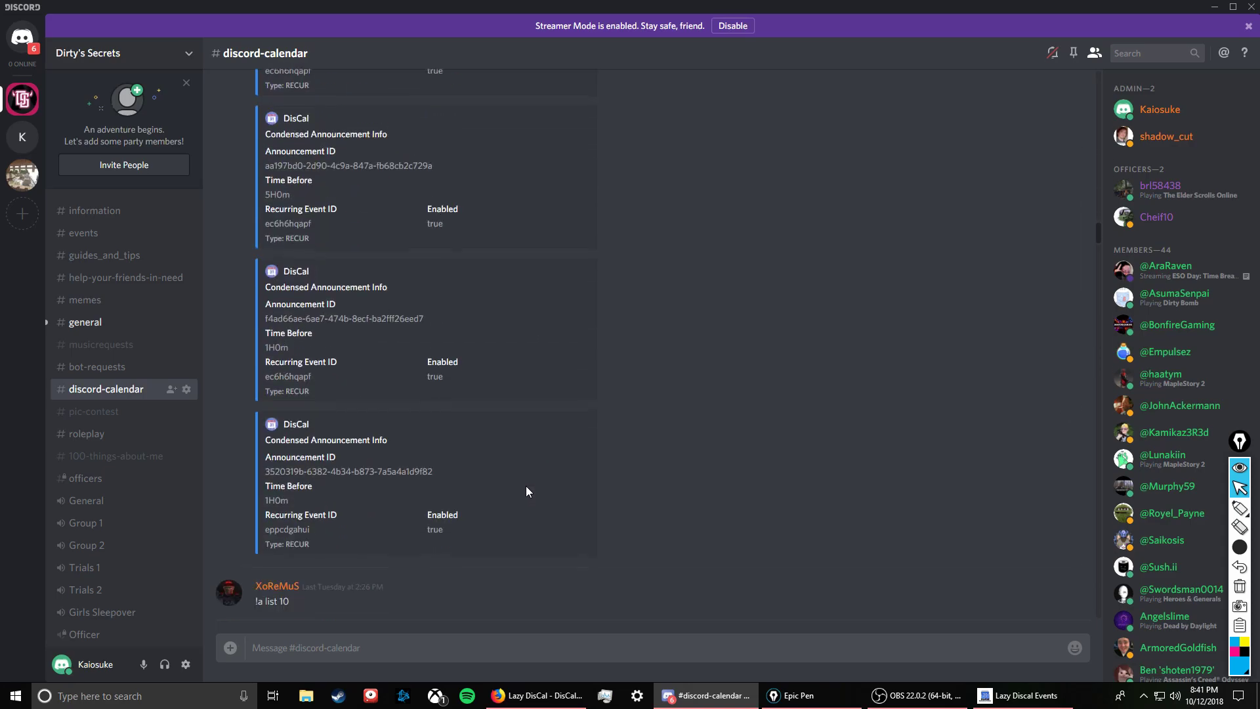
{"action": "scroll", "coordinate": [528, 492], "scroll_direction": "down", "scroll_amount": 8}
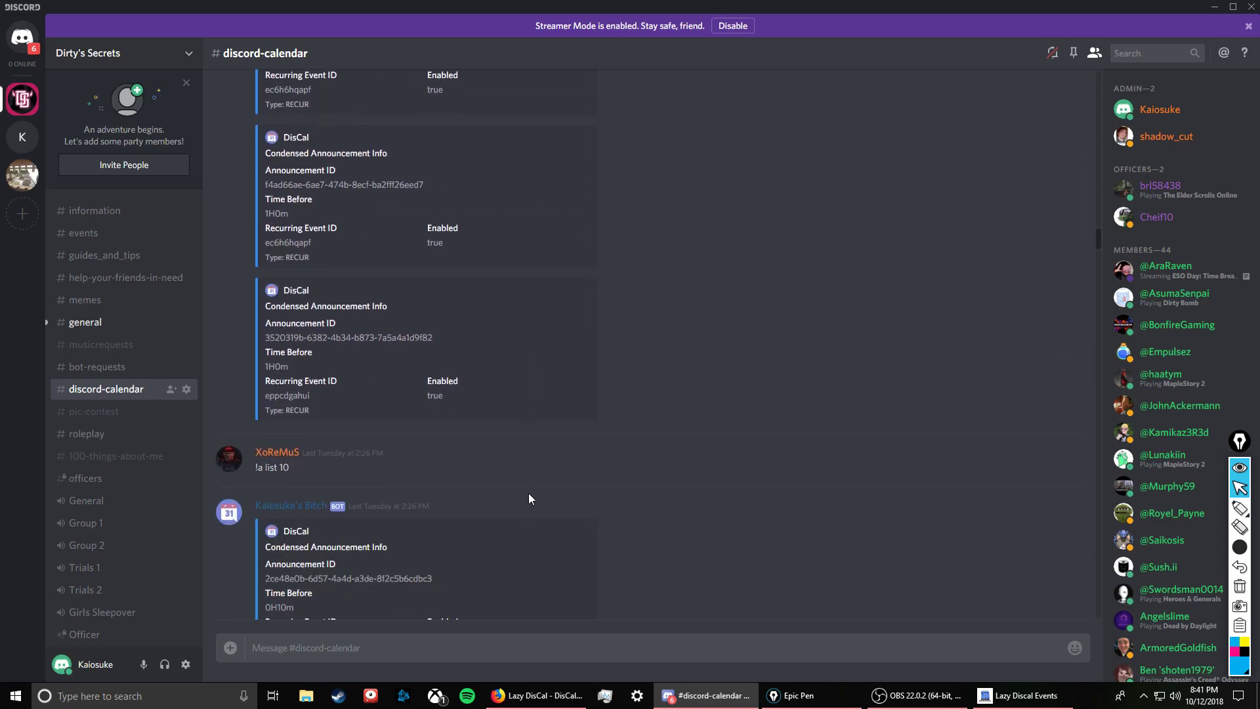
{"action": "scroll", "coordinate": [528, 494], "scroll_direction": "up", "scroll_amount": 5}
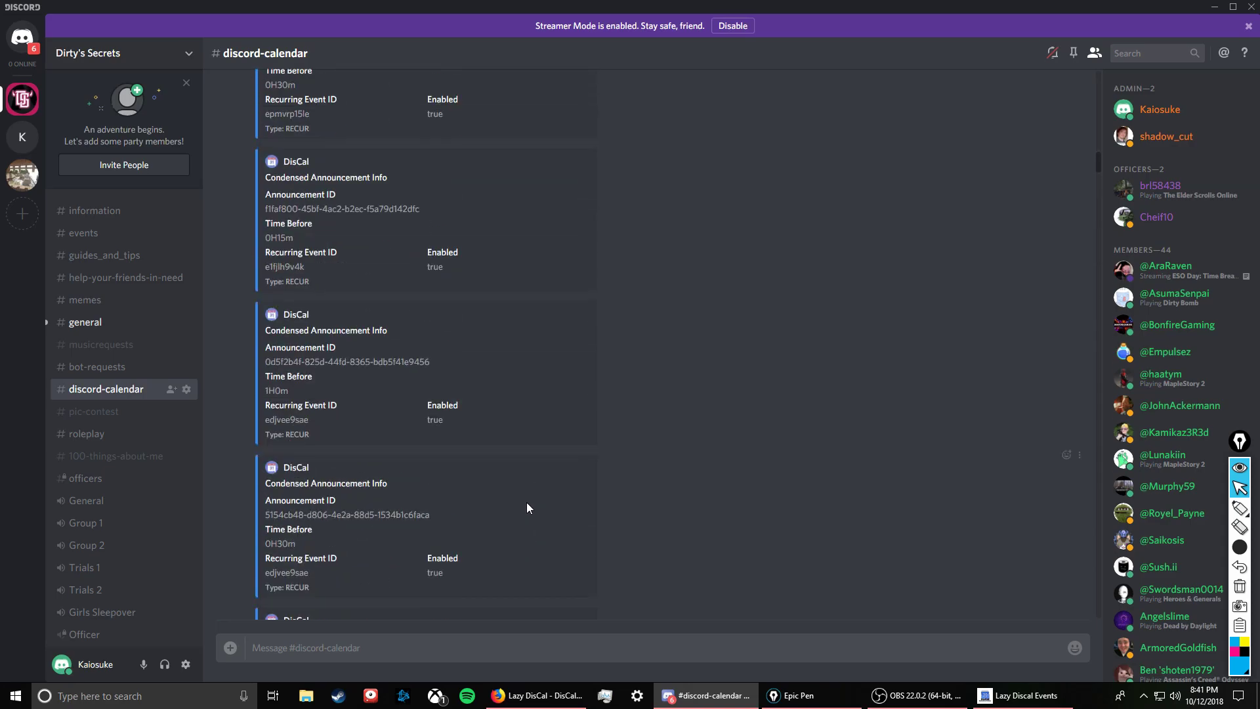
{"action": "scroll", "coordinate": [526, 502], "scroll_direction": "up", "scroll_amount": 10}
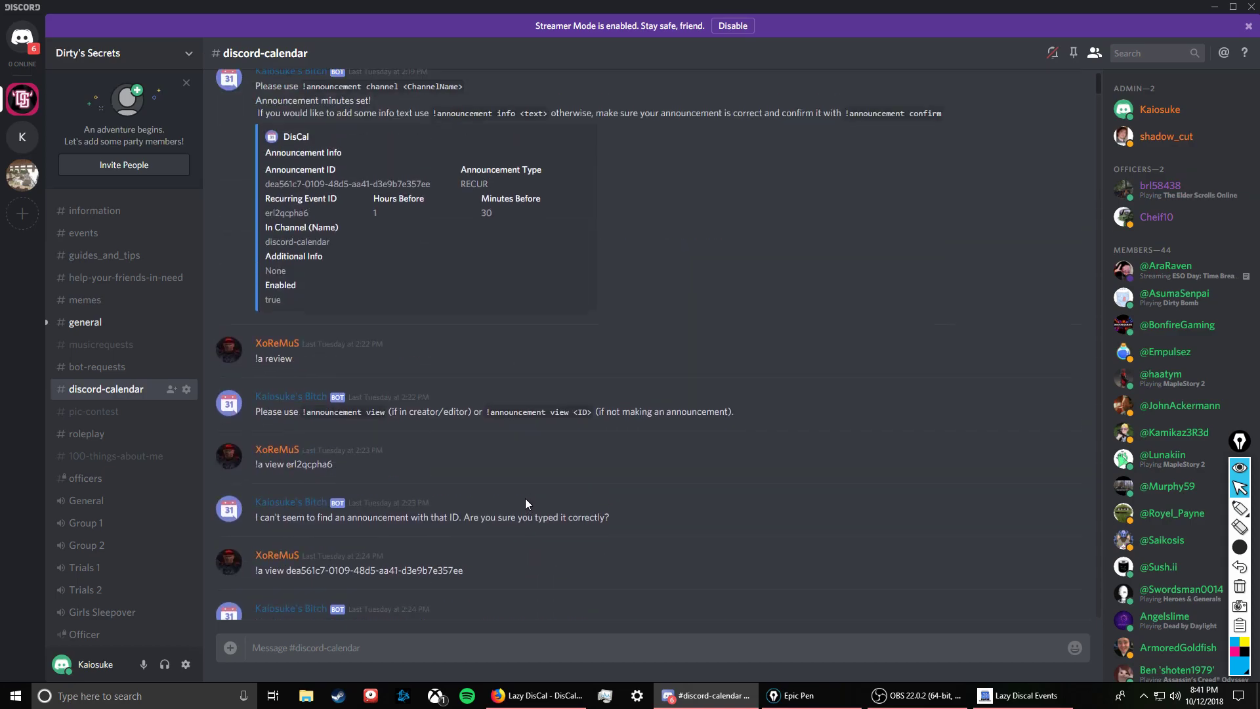
{"action": "scroll", "coordinate": [527, 503], "scroll_direction": "up", "scroll_amount": 8}
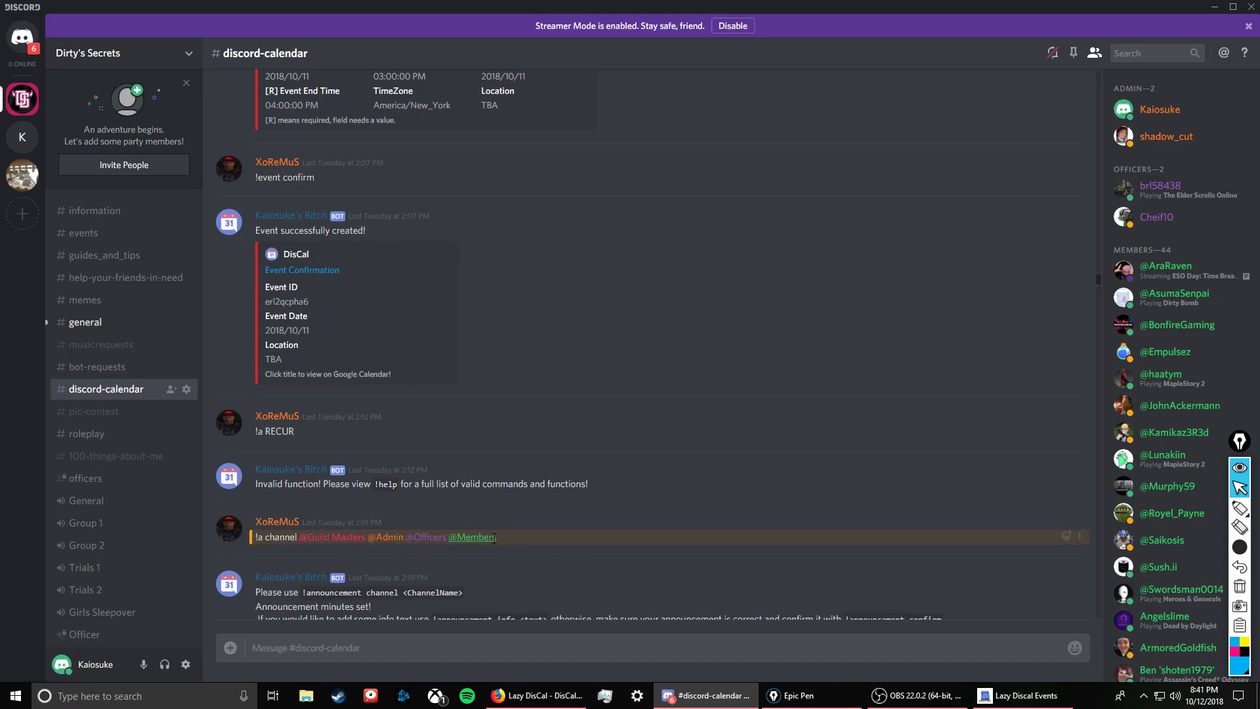
{"action": "scroll", "coordinate": [608, 521], "scroll_direction": "up", "scroll_amount": 6}
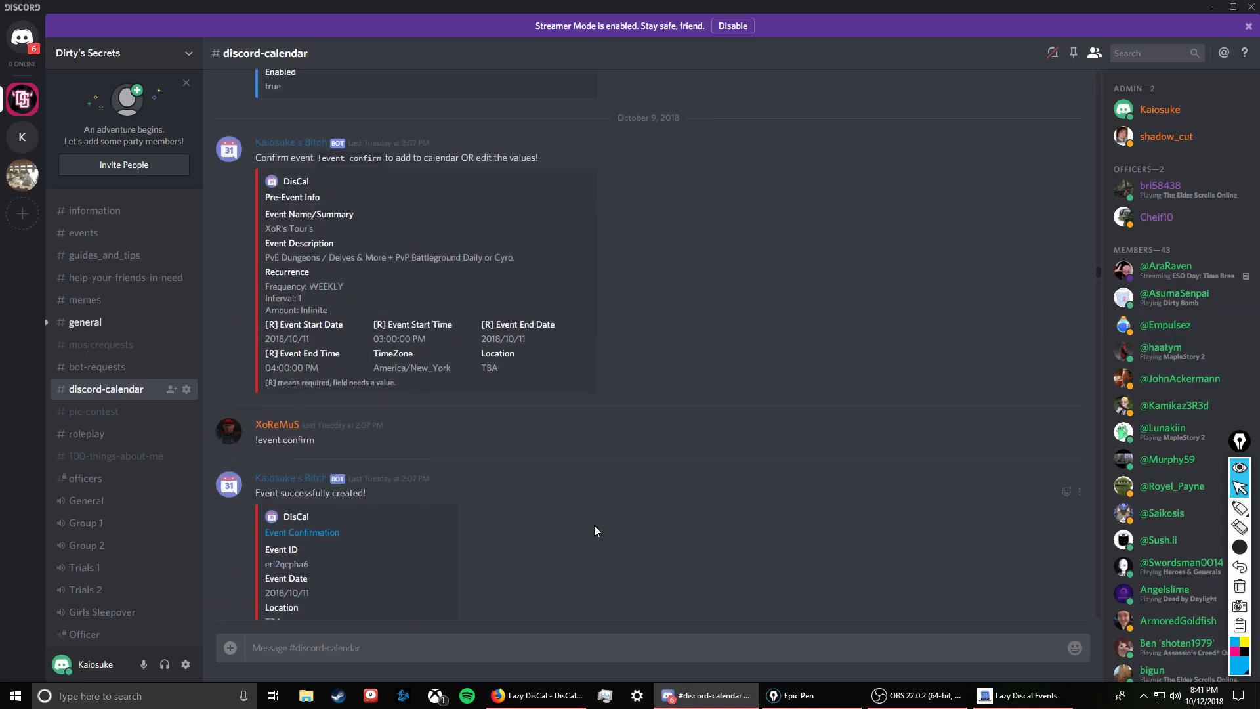
{"action": "scroll", "coordinate": [294, 453], "scroll_direction": "down", "scroll_amount": 15}
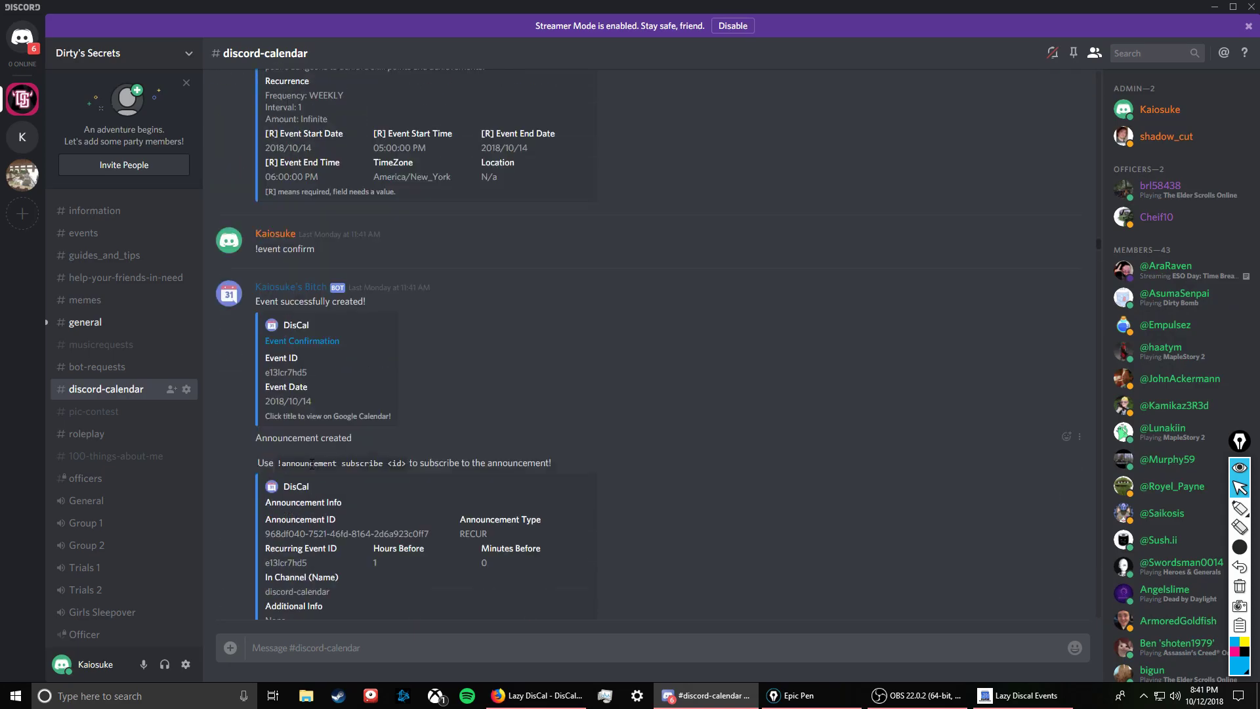
{"action": "scroll", "coordinate": [588, 462], "scroll_direction": "down", "scroll_amount": 10}
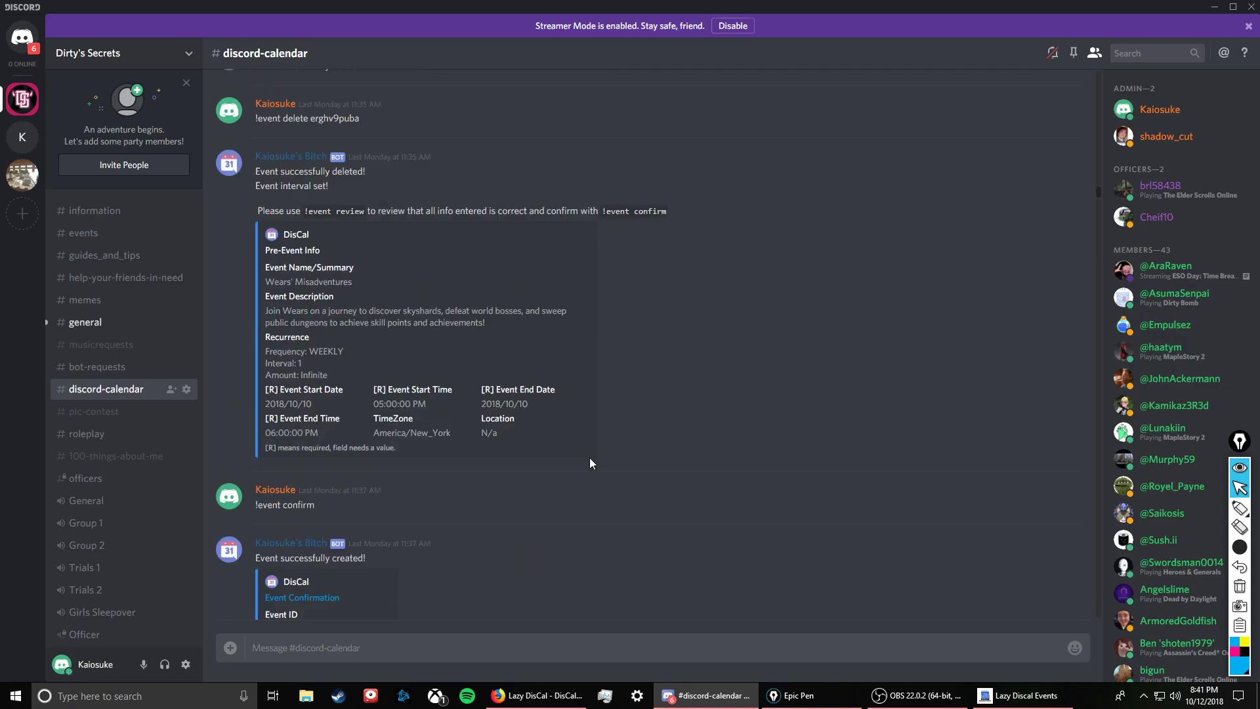
{"action": "scroll", "coordinate": [589, 459], "scroll_direction": "up", "scroll_amount": 12}
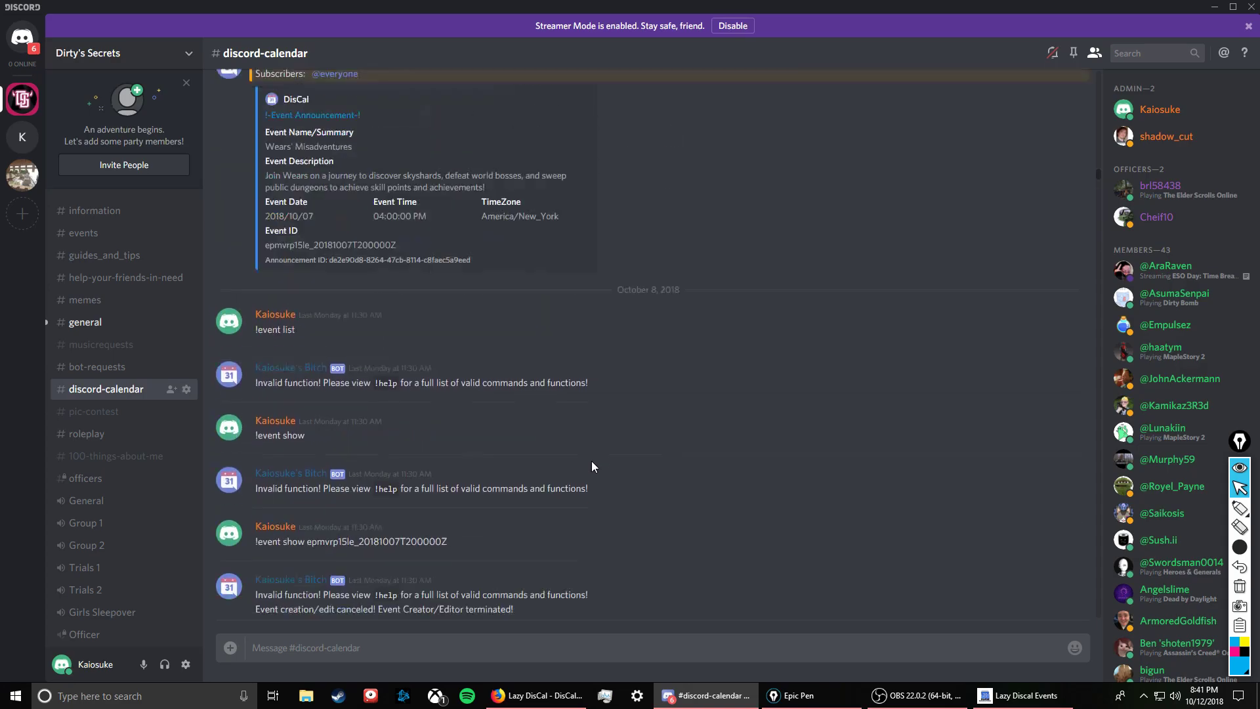
{"action": "scroll", "coordinate": [590, 469], "scroll_direction": "up", "scroll_amount": 6}
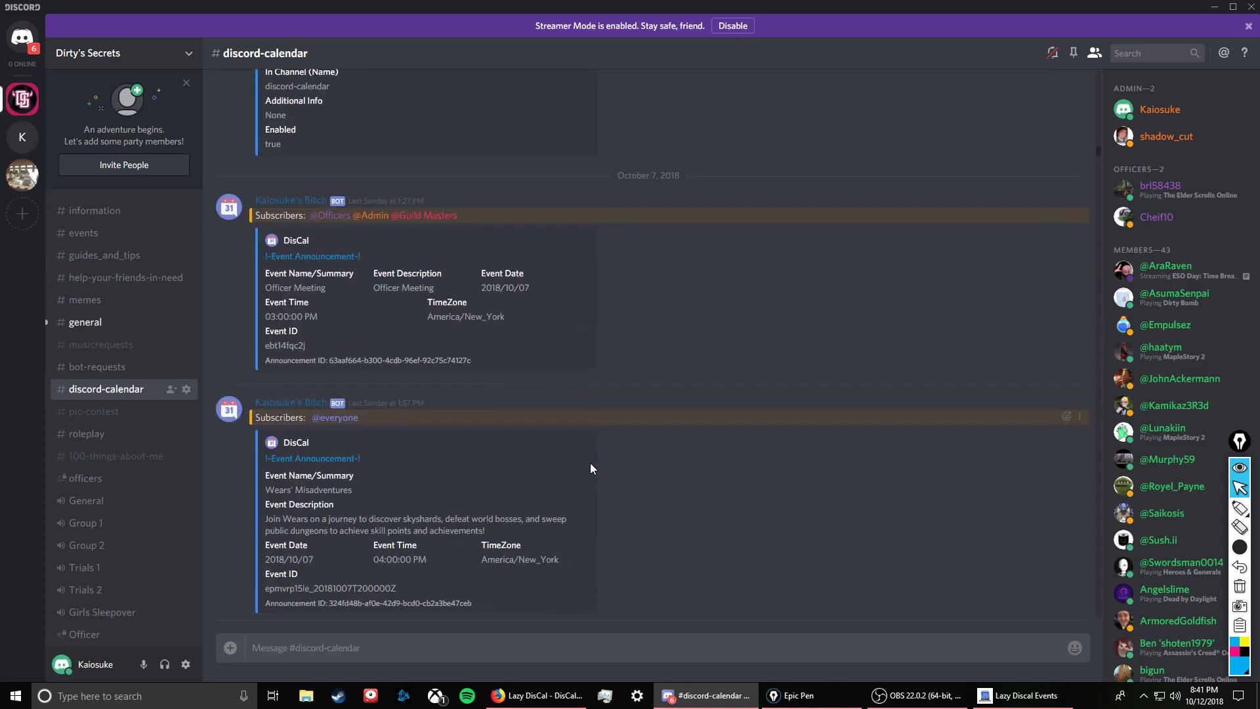
{"action": "scroll", "coordinate": [589, 466], "scroll_direction": "up", "scroll_amount": 2}
{"action": "scroll", "coordinate": [590, 466], "scroll_direction": "down", "scroll_amount": 1}
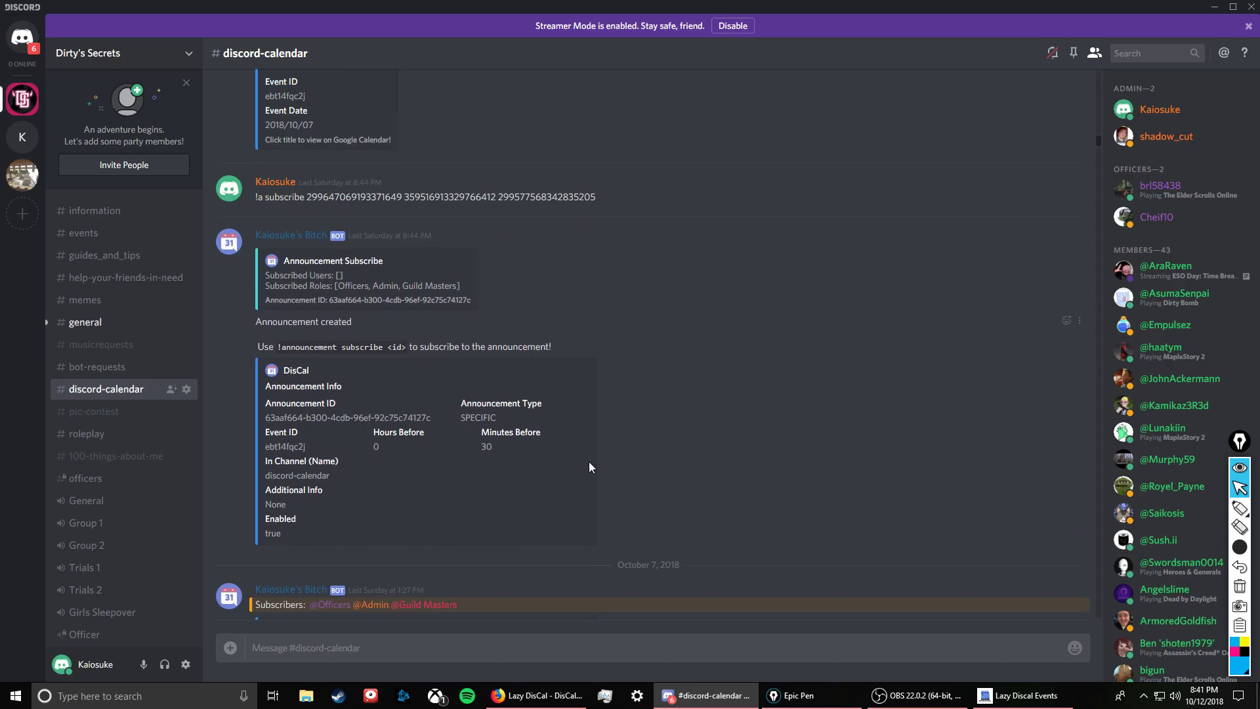
{"action": "scroll", "coordinate": [309, 568], "scroll_direction": "up", "scroll_amount": 2}
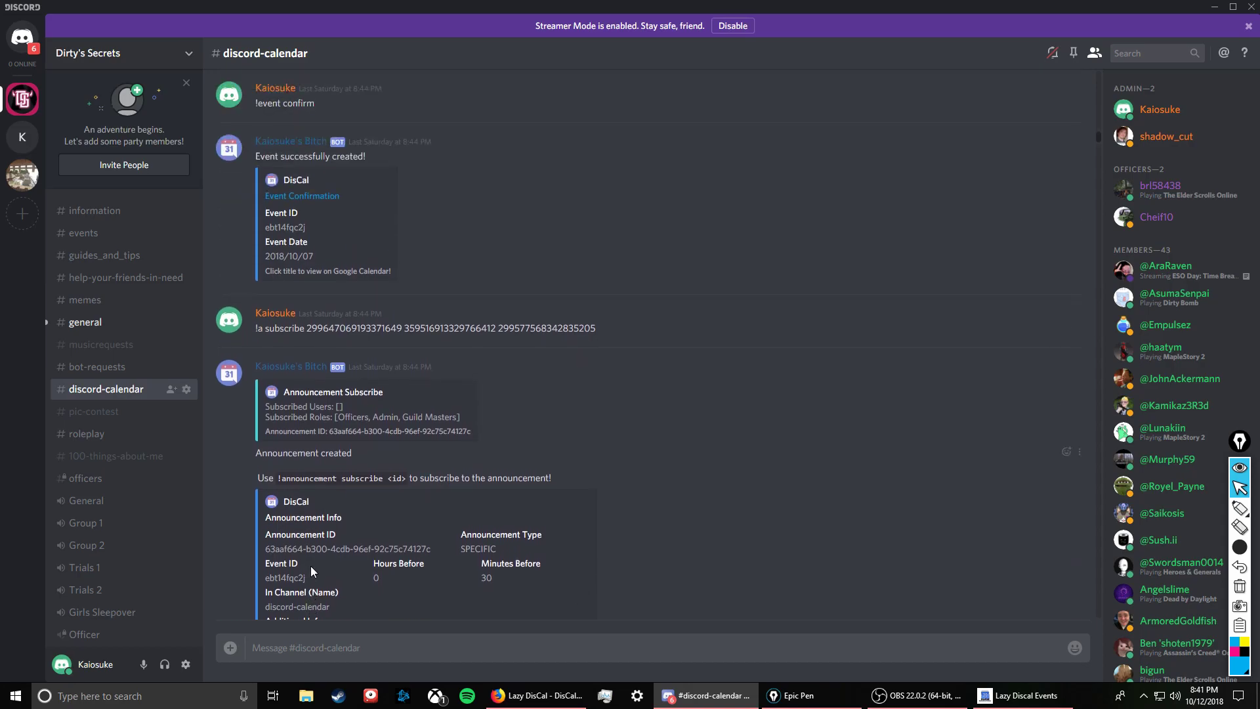
{"action": "scroll", "coordinate": [317, 333], "scroll_direction": "up", "scroll_amount": 12}
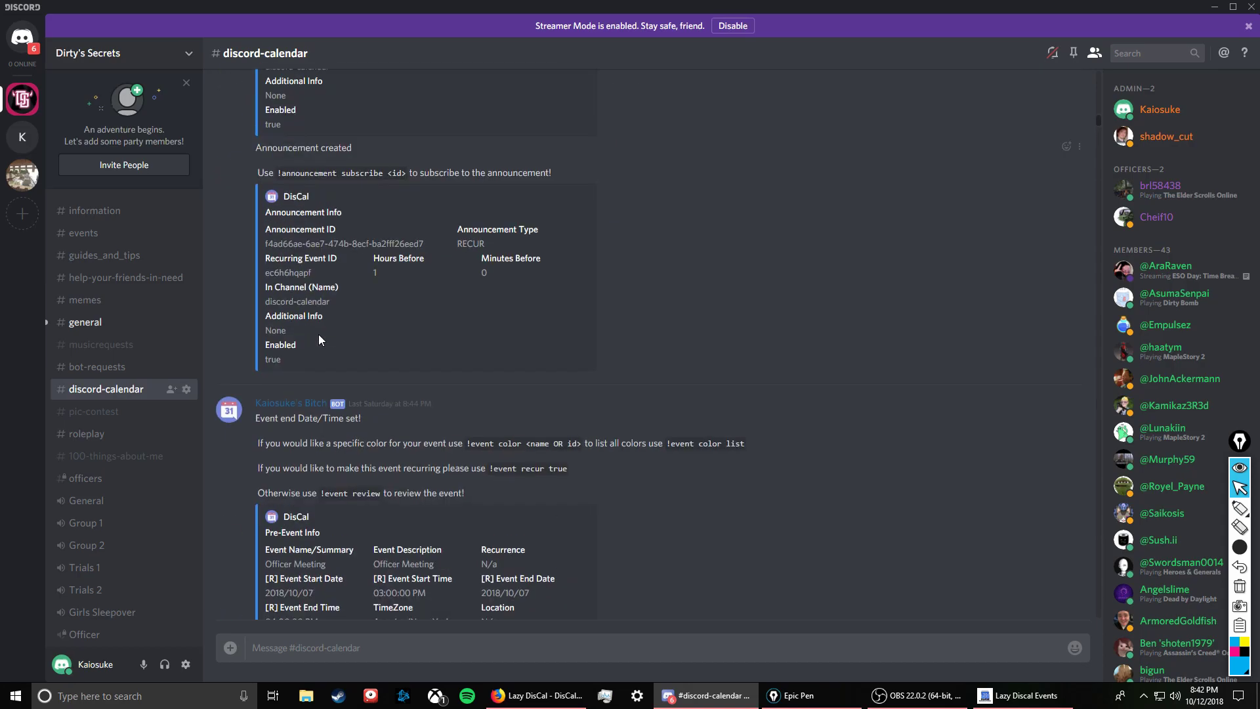
{"action": "scroll", "coordinate": [320, 342], "scroll_direction": "up", "scroll_amount": 10}
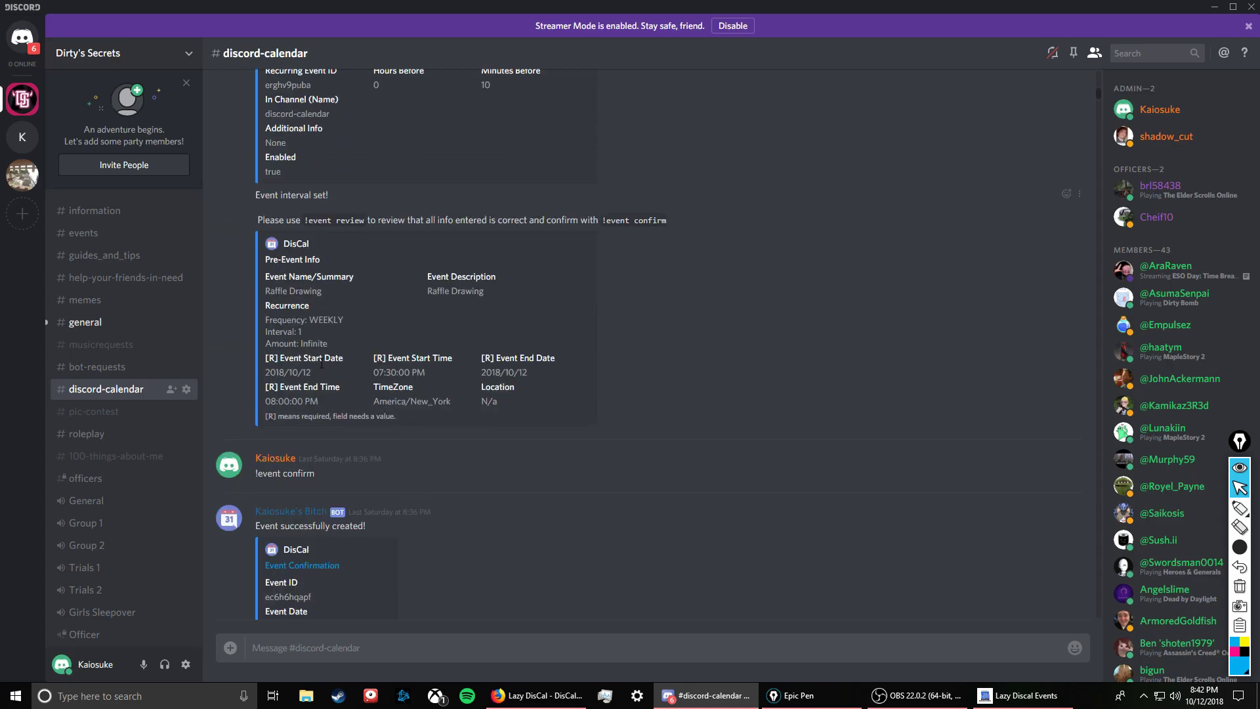
{"action": "scroll", "coordinate": [321, 367], "scroll_direction": "up", "scroll_amount": 15}
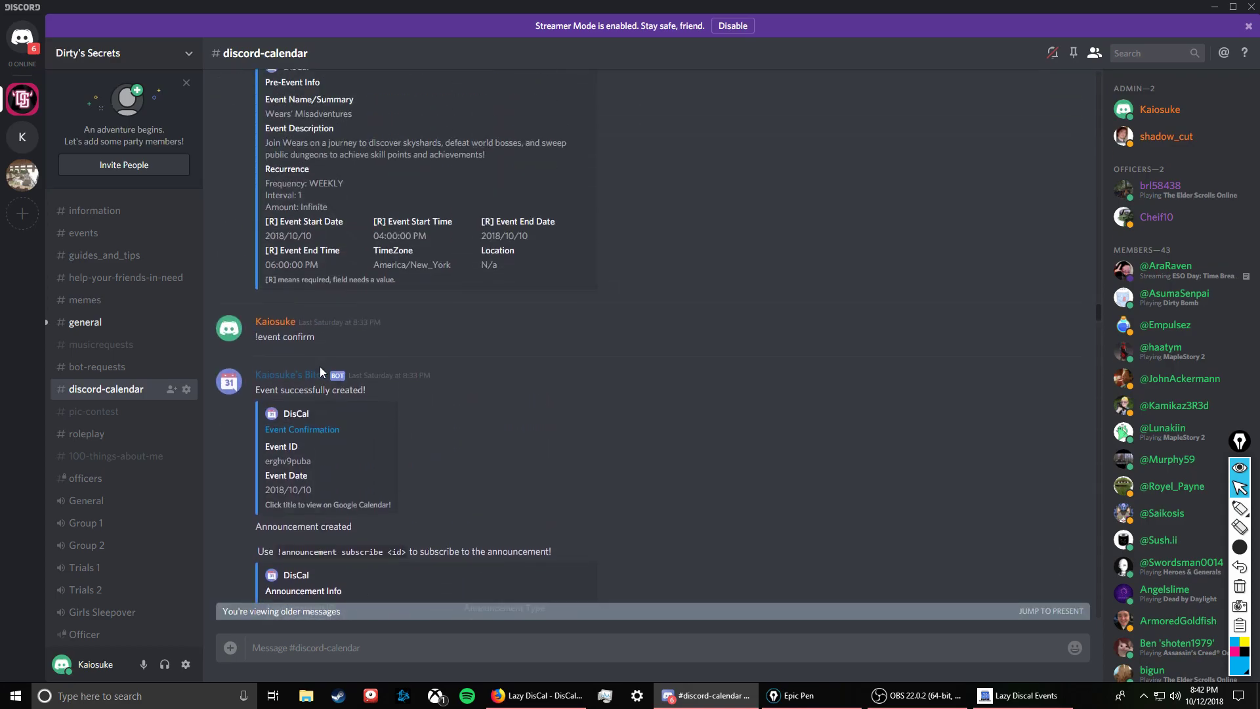
{"action": "scroll", "coordinate": [321, 366], "scroll_direction": "up", "scroll_amount": 15}
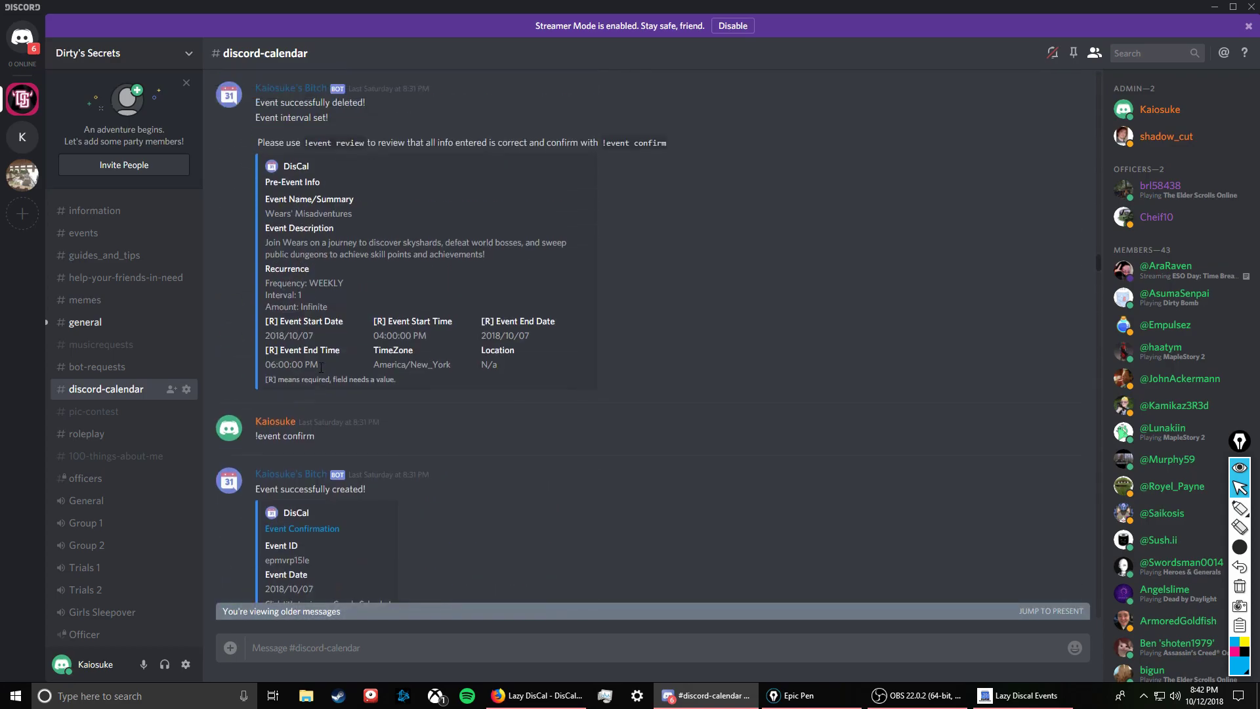
{"action": "scroll", "coordinate": [321, 366], "scroll_direction": "up", "scroll_amount": 5}
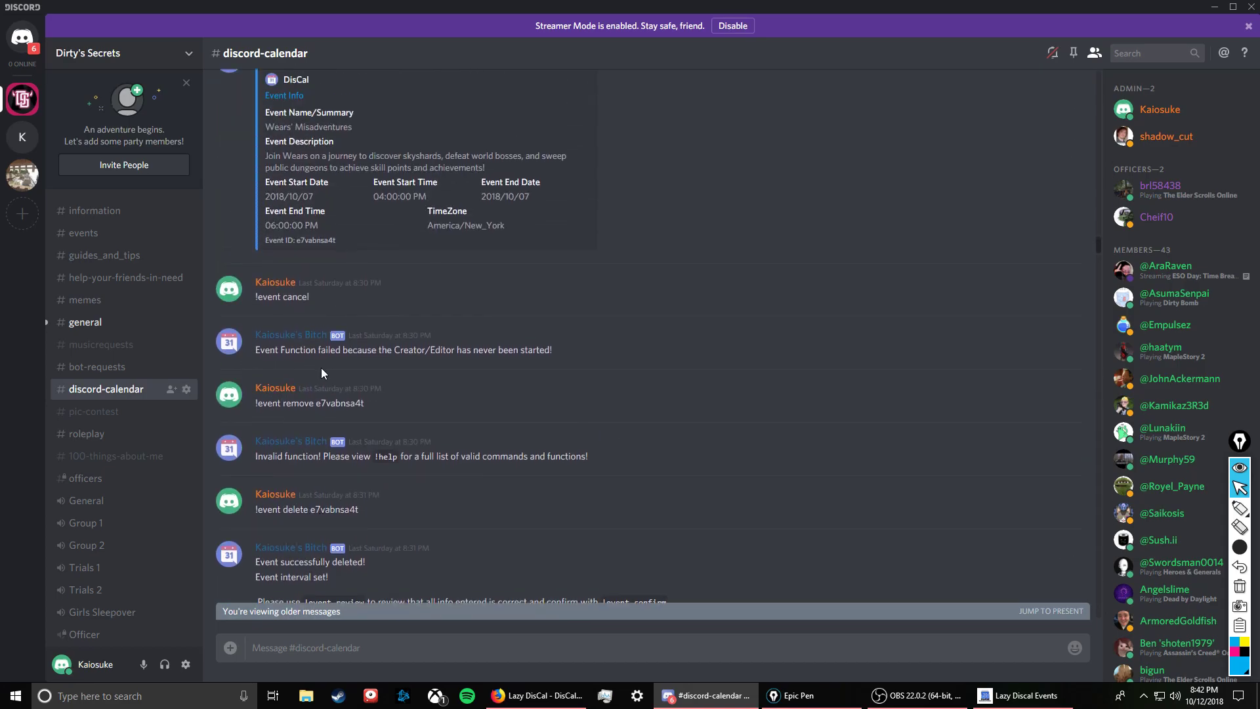
{"action": "scroll", "coordinate": [321, 372], "scroll_direction": "up", "scroll_amount": 10}
{"action": "scroll", "coordinate": [322, 368], "scroll_direction": "up", "scroll_amount": 10}
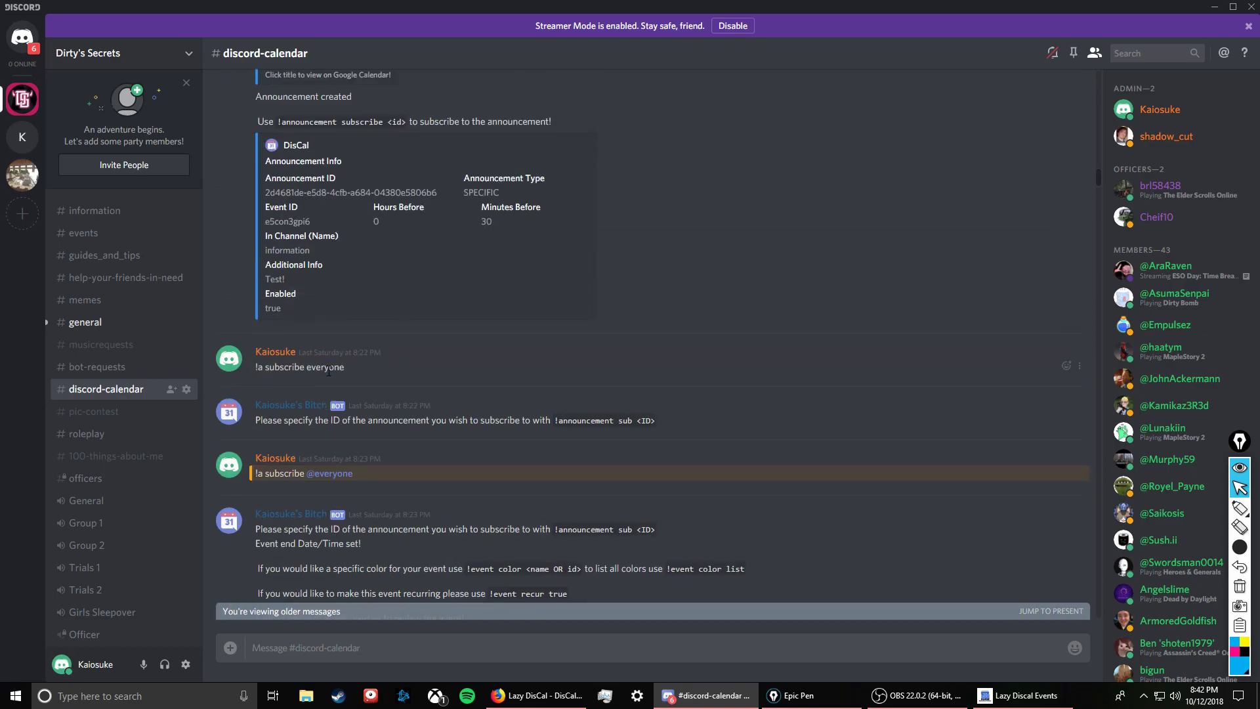
{"action": "scroll", "coordinate": [328, 371], "scroll_direction": "up", "scroll_amount": 10}
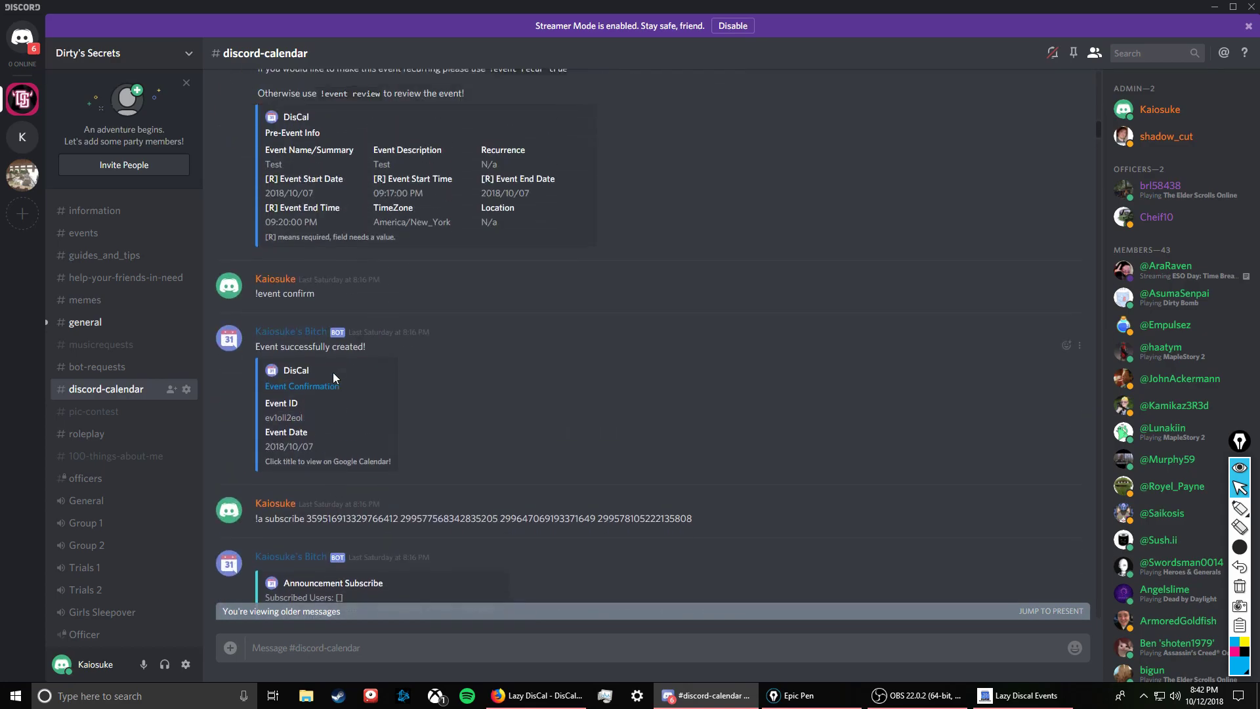
{"action": "scroll", "coordinate": [333, 372], "scroll_direction": "up", "scroll_amount": 4}
{"action": "scroll", "coordinate": [361, 390], "scroll_direction": "up", "scroll_amount": 8}
{"action": "scroll", "coordinate": [362, 392], "scroll_direction": "up", "scroll_amount": 10}
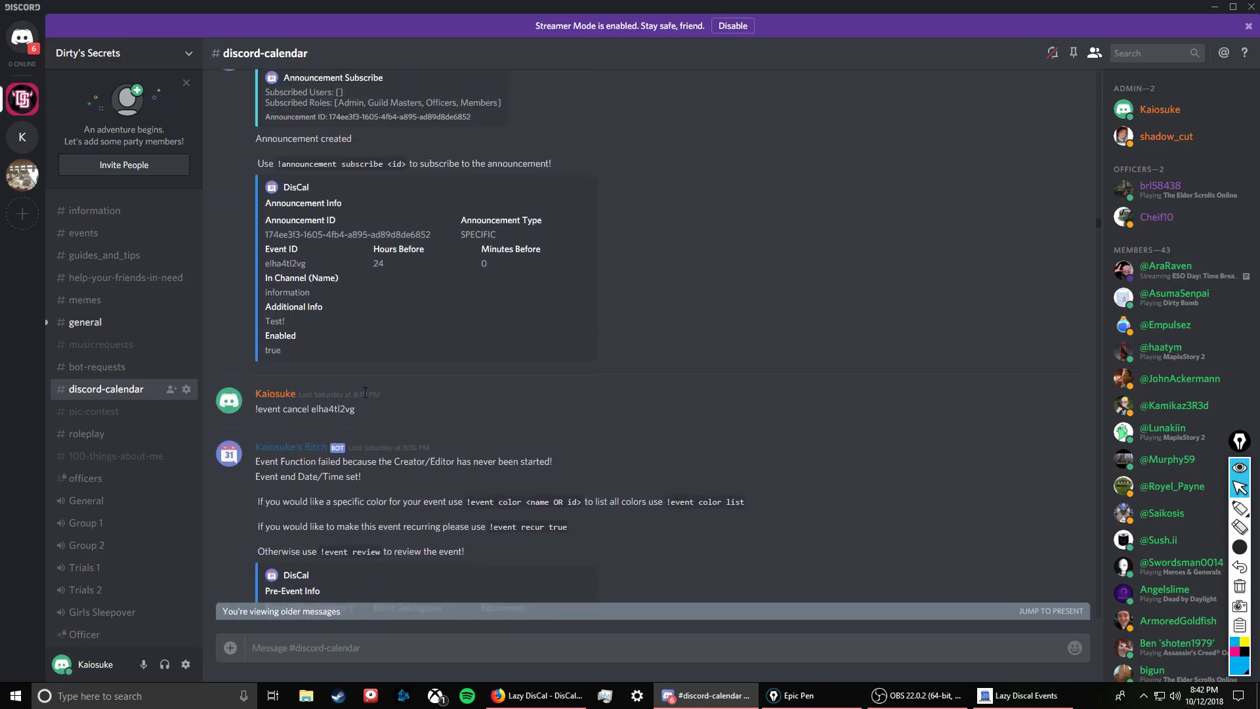
{"action": "scroll", "coordinate": [365, 392], "scroll_direction": "up", "scroll_amount": 10}
{"action": "scroll", "coordinate": [368, 405], "scroll_direction": "up", "scroll_amount": 8}
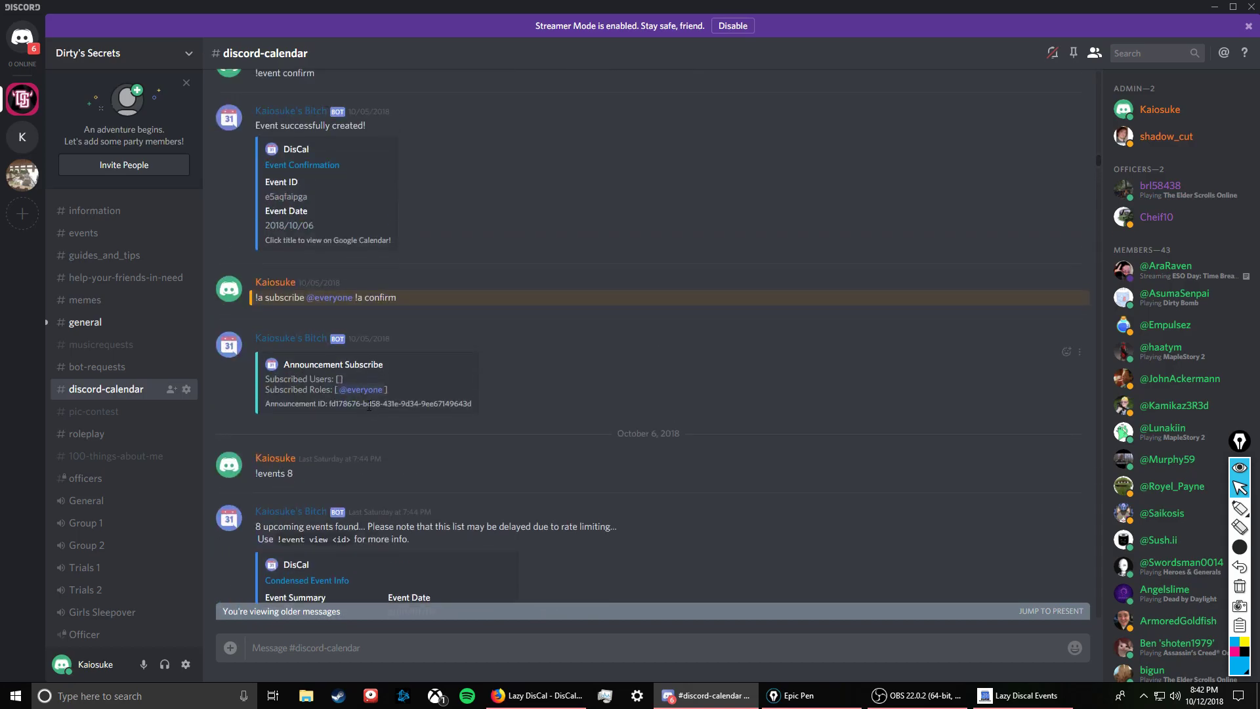
{"action": "scroll", "coordinate": [368, 407], "scroll_direction": "up", "scroll_amount": 5}
{"action": "scroll", "coordinate": [367, 403], "scroll_direction": "up", "scroll_amount": 15}
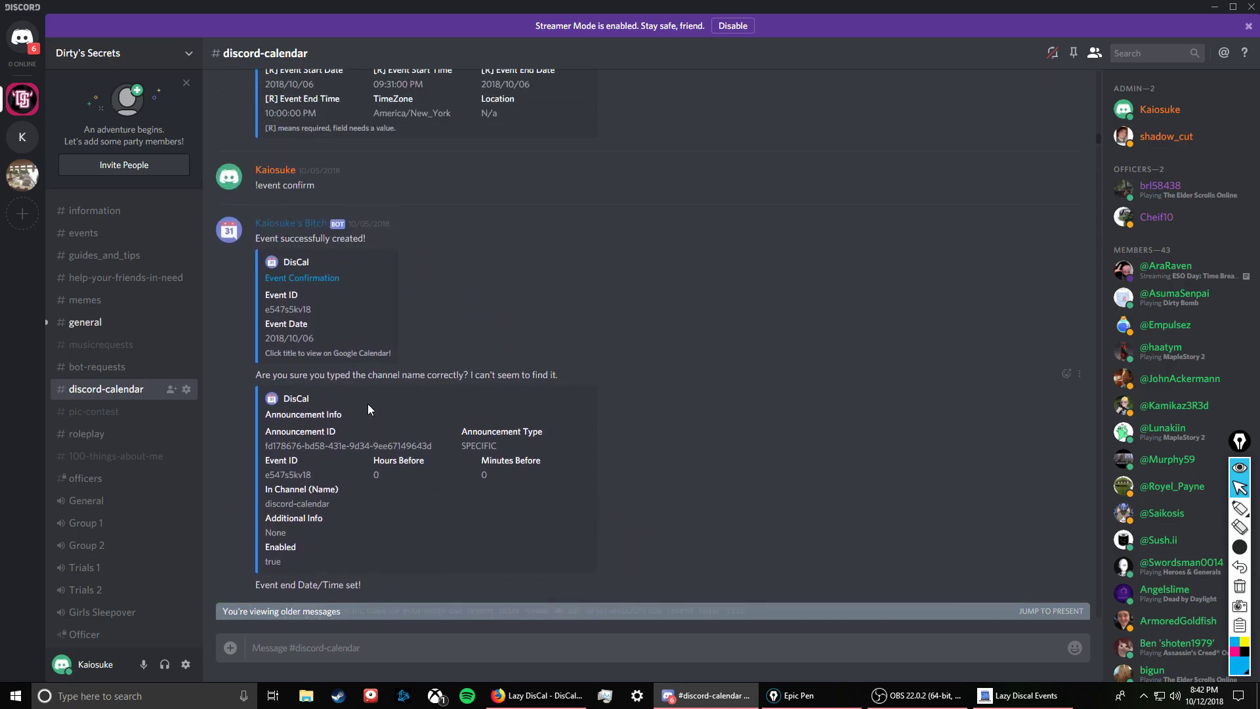
{"action": "scroll", "coordinate": [368, 404], "scroll_direction": "up", "scroll_amount": 10}
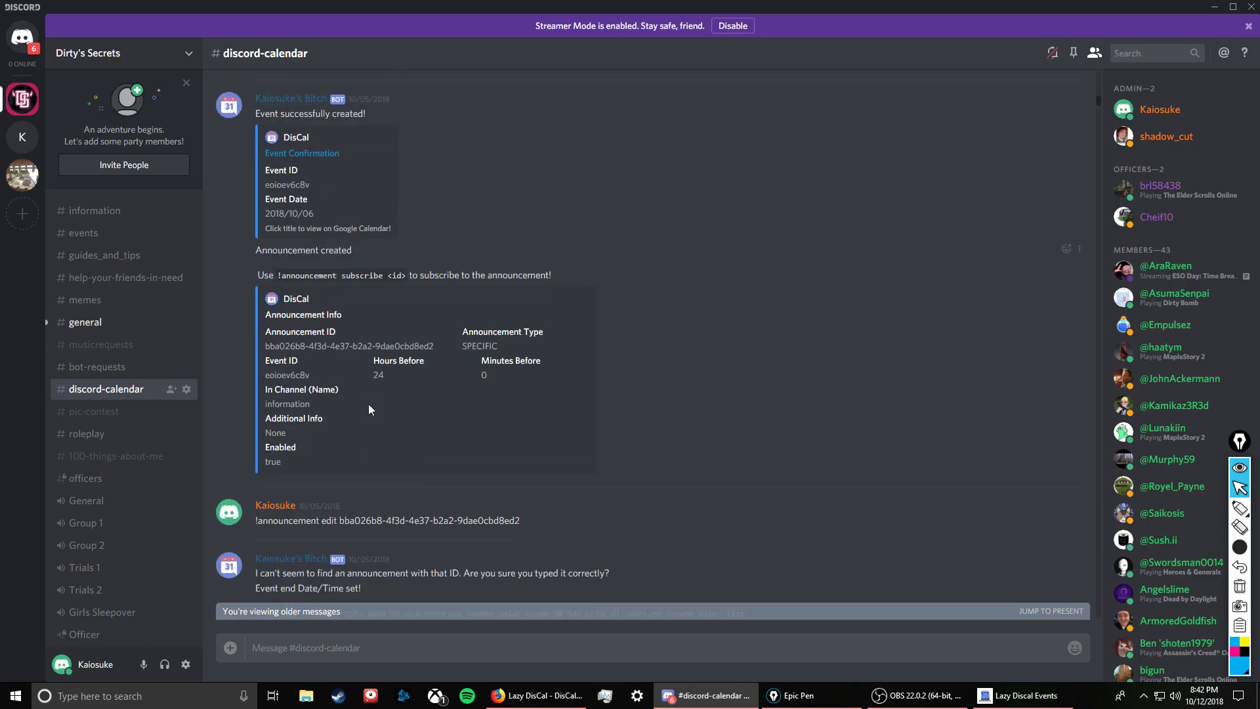
{"action": "scroll", "coordinate": [368, 403], "scroll_direction": "up", "scroll_amount": 8}
{"action": "scroll", "coordinate": [369, 404], "scroll_direction": "up", "scroll_amount": 10}
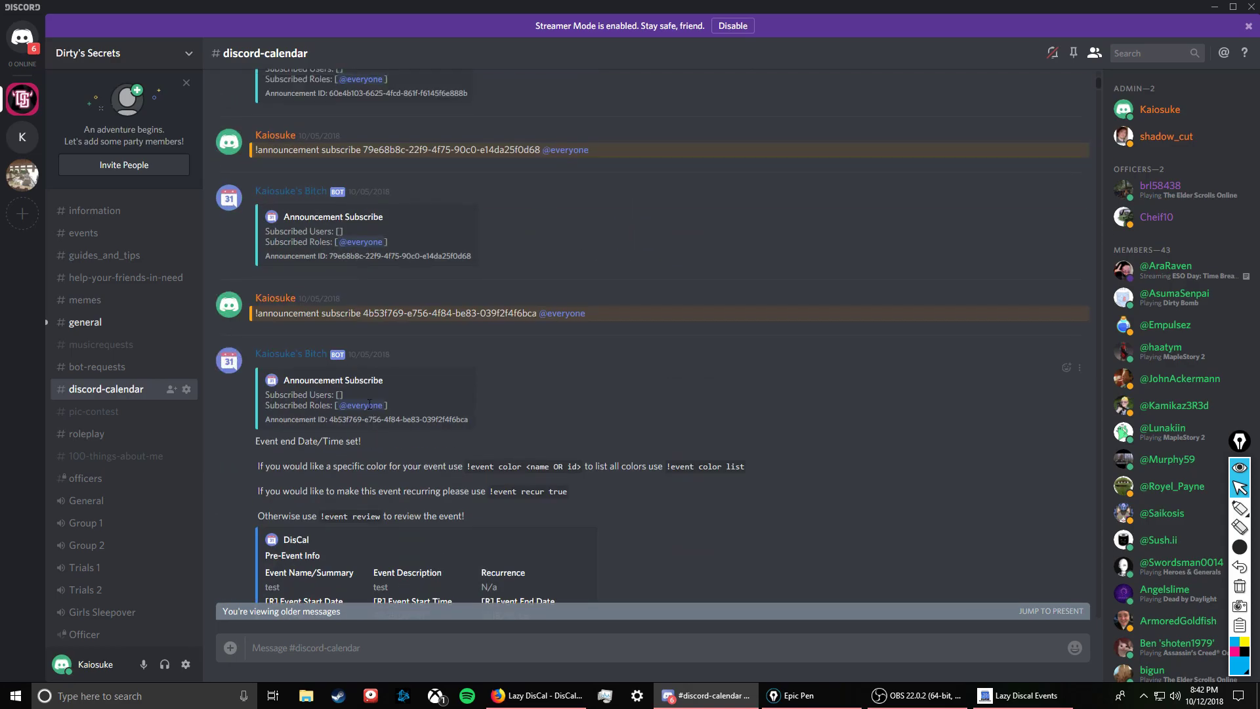
{"action": "scroll", "coordinate": [369, 406], "scroll_direction": "up", "scroll_amount": 10}
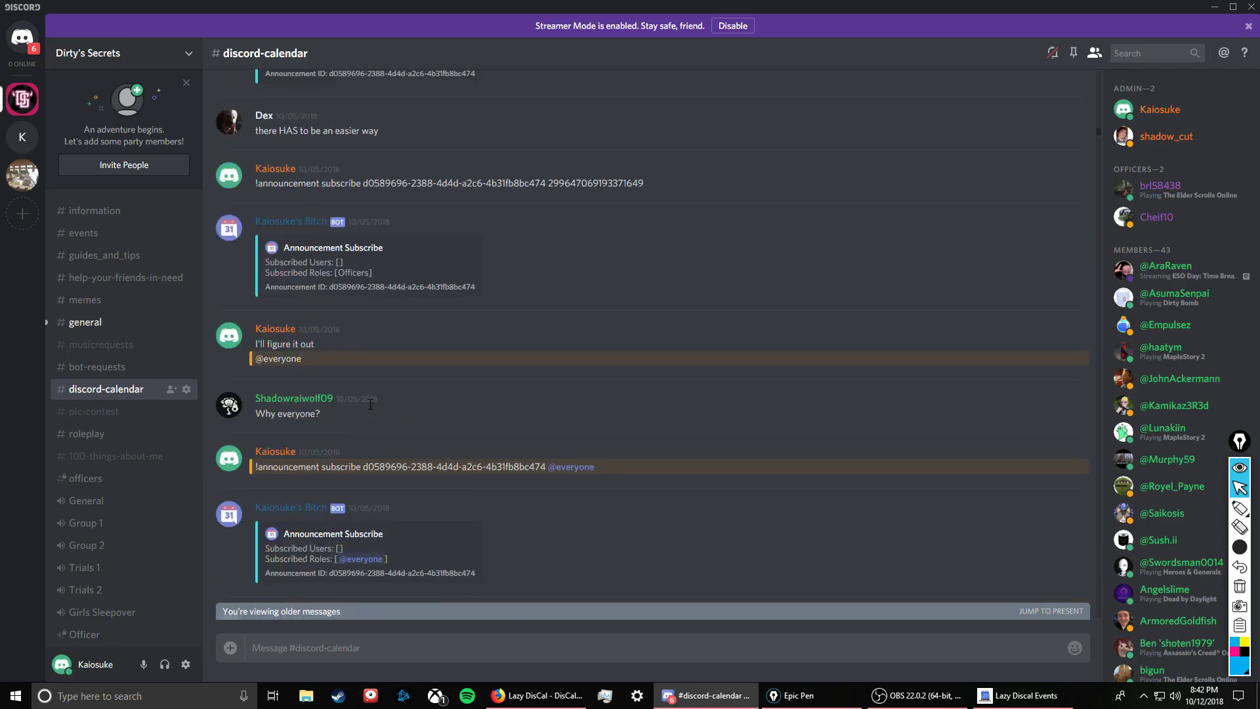
{"action": "scroll", "coordinate": [370, 404], "scroll_direction": "up", "scroll_amount": 2}
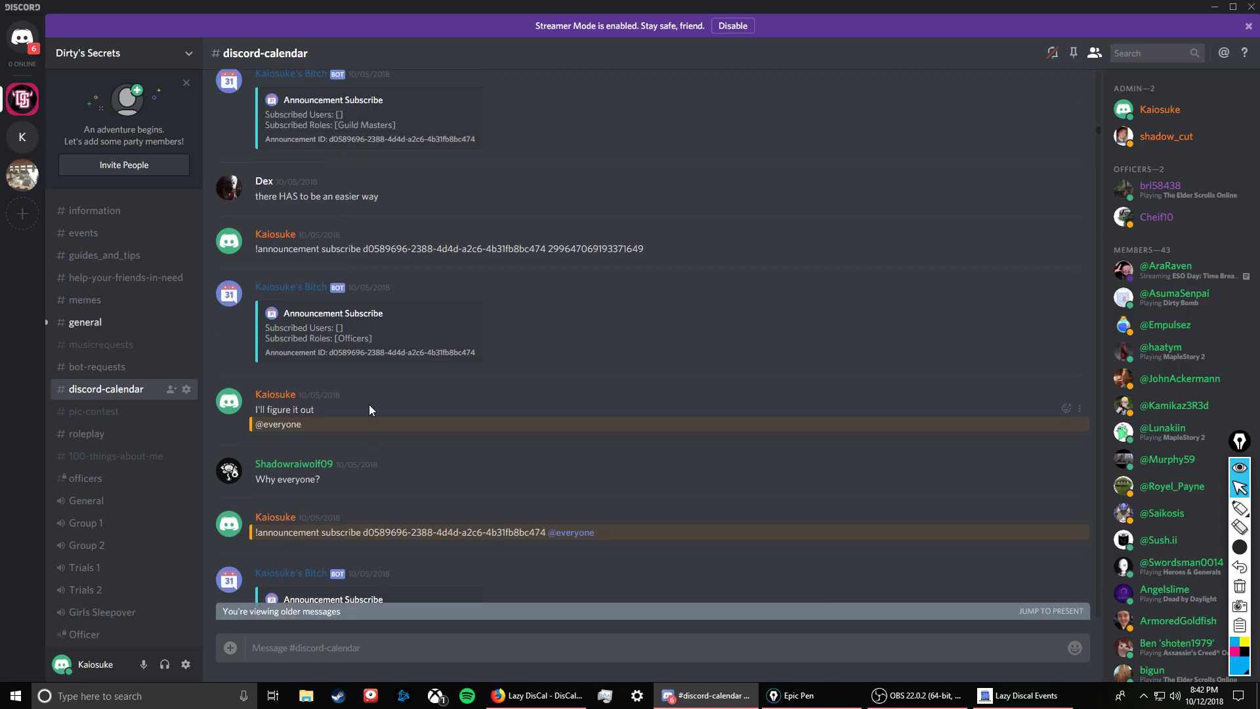
{"action": "scroll", "coordinate": [369, 405], "scroll_direction": "down", "scroll_amount": 2}
{"action": "scroll", "coordinate": [369, 405], "scroll_direction": "up", "scroll_amount": 10}
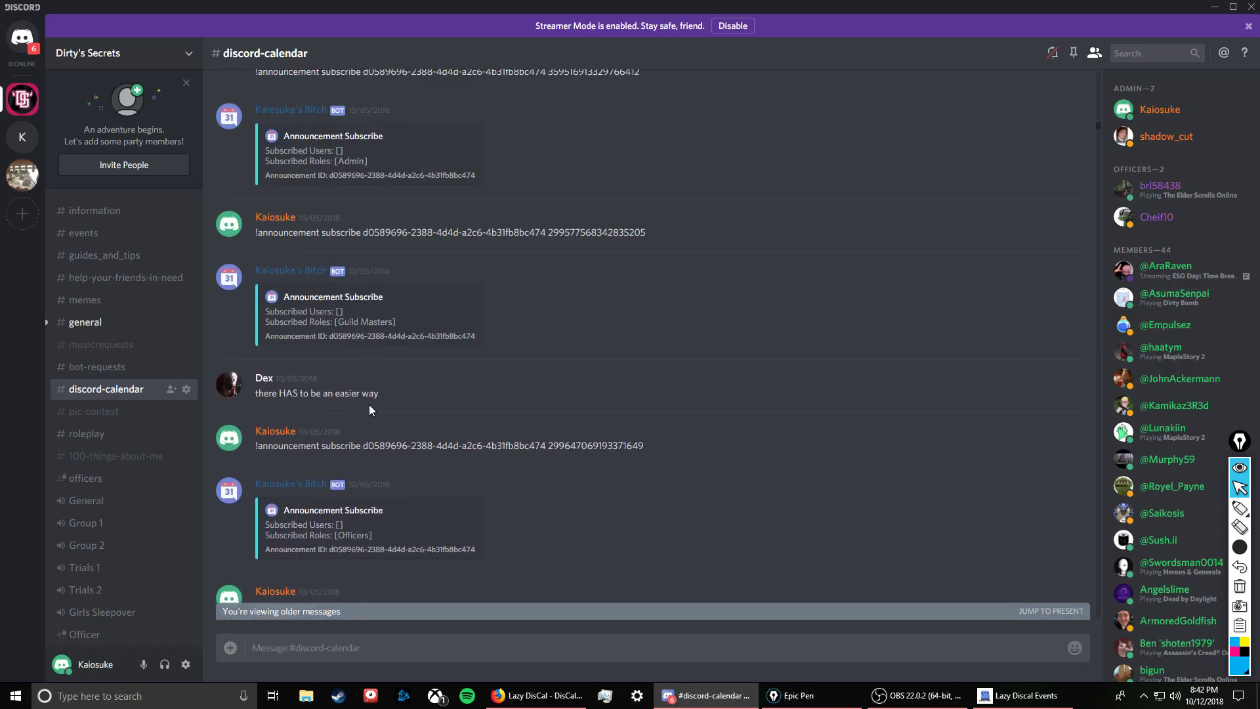
{"action": "scroll", "coordinate": [371, 404], "scroll_direction": "up", "scroll_amount": 2}
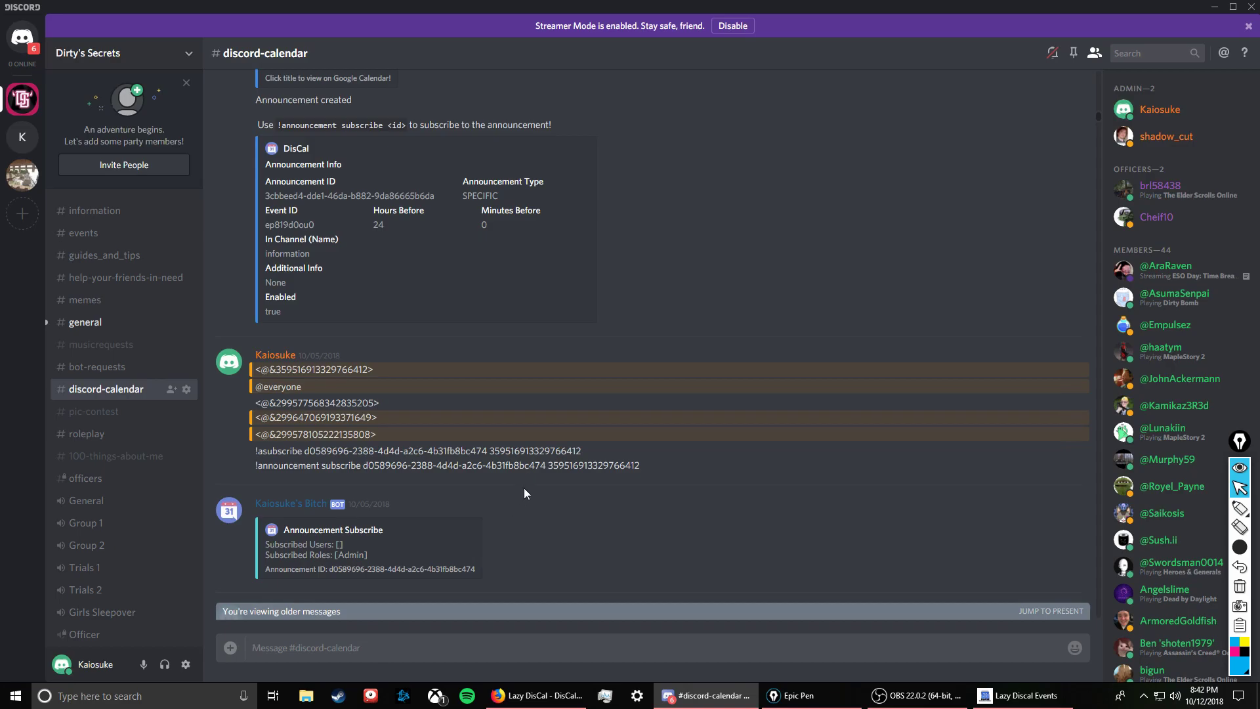
{"action": "type", "text": "/"}
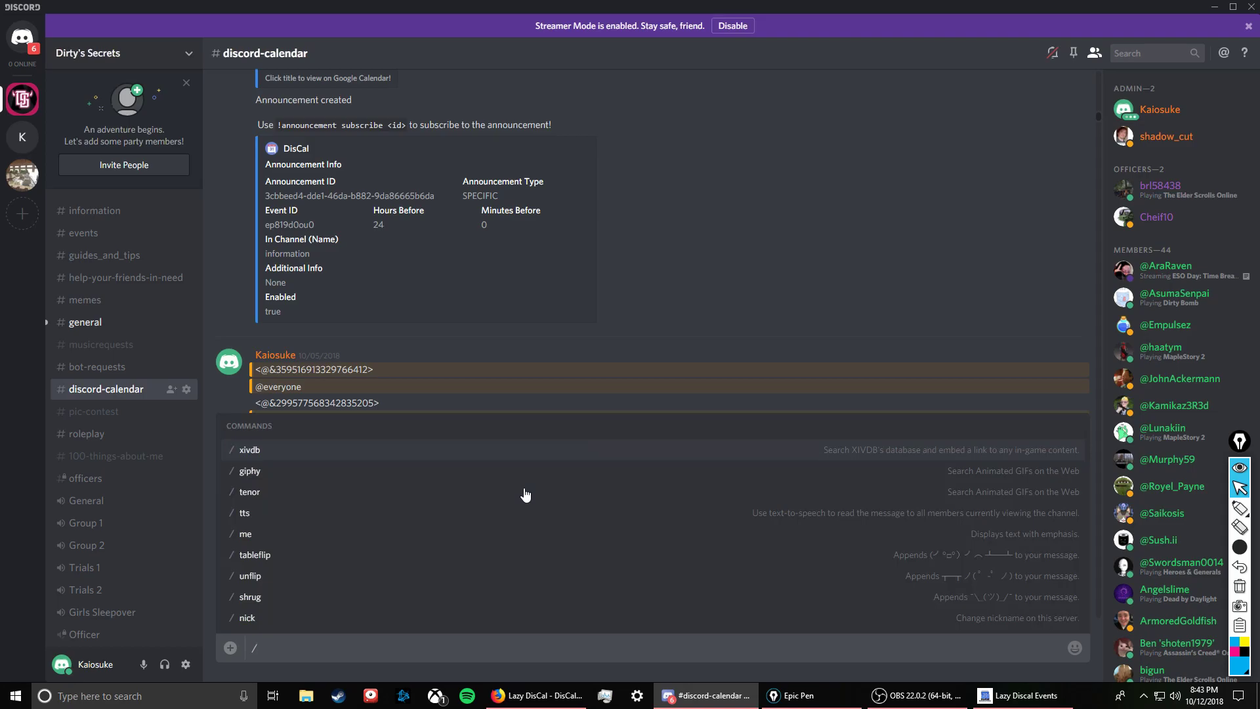
{"action": "type", "text": "@"}
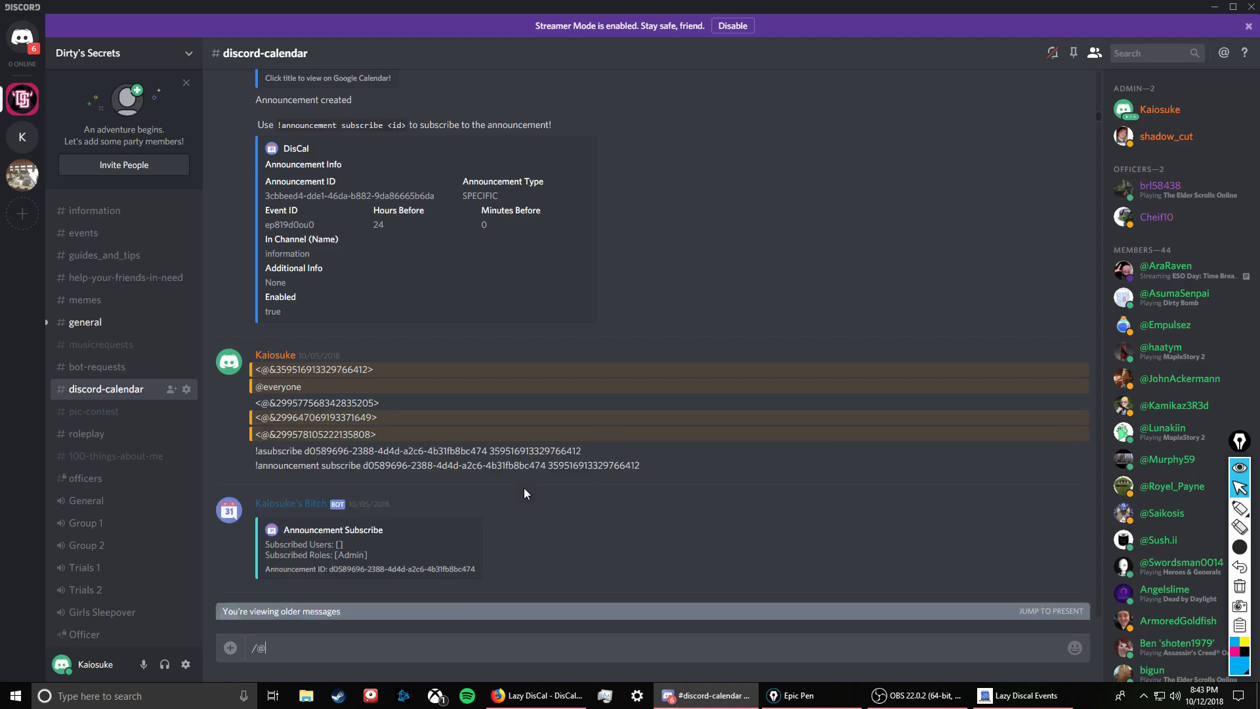
{"action": "type", "text": "admin"}
{"action": "key", "text": "Return"}
{"action": "left_click", "coordinate": [504, 612]}
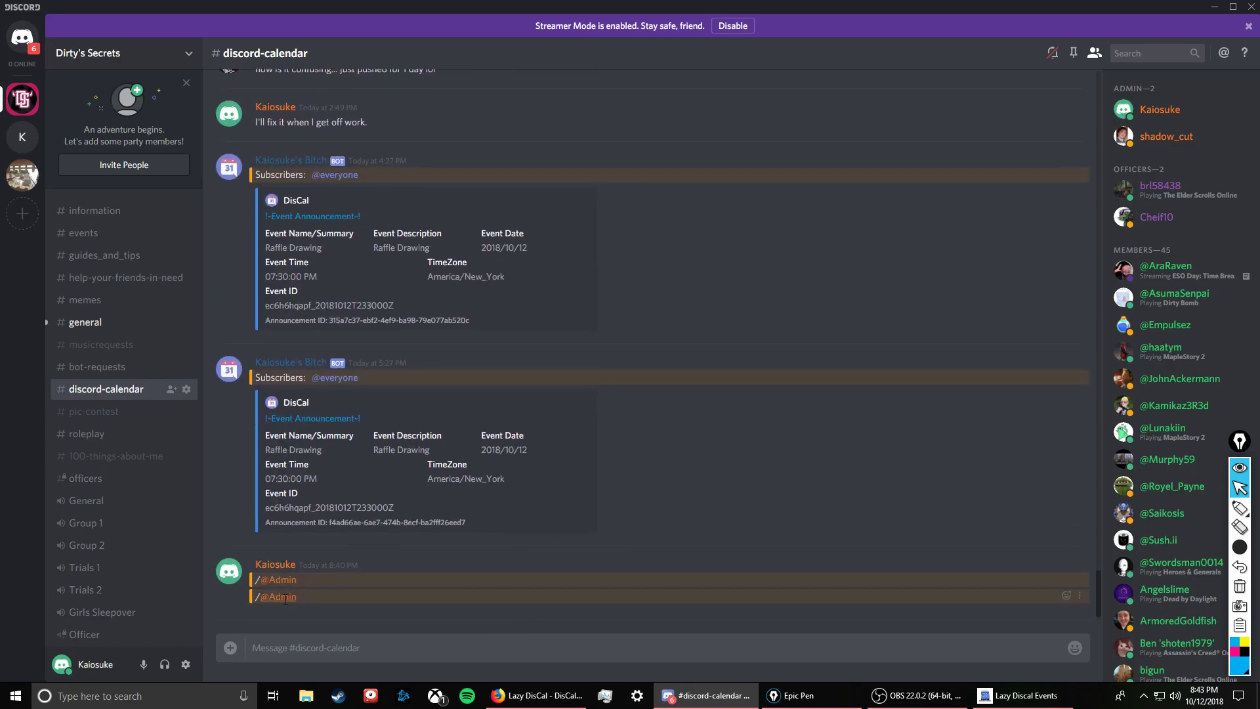
{"action": "triple_click", "coordinate": [334, 596]}
{"action": "left_click", "coordinate": [336, 596]}
Step: In Lazy DisCal Events, set the first announcement's subscribers to everybody and copy them to all announcements
{"action": "left_click", "coordinate": [1033, 697]}
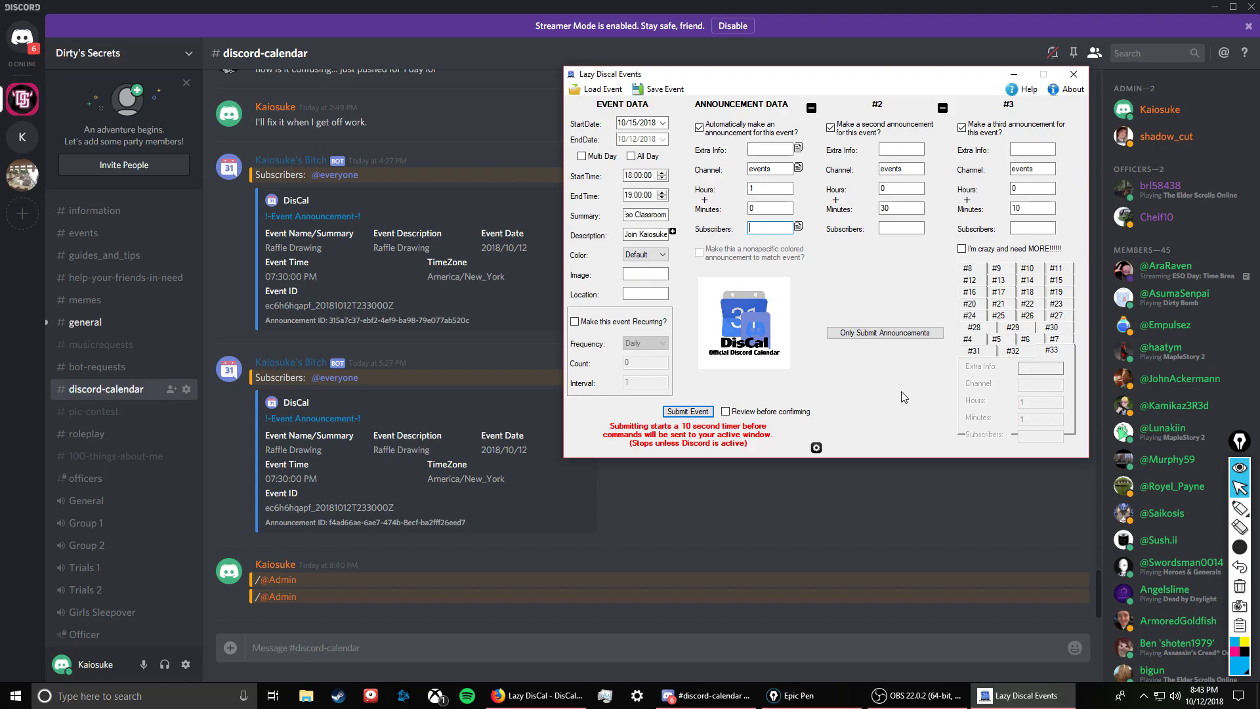
{"action": "type", "text": "everybody"}
{"action": "left_click", "coordinate": [798, 227]}
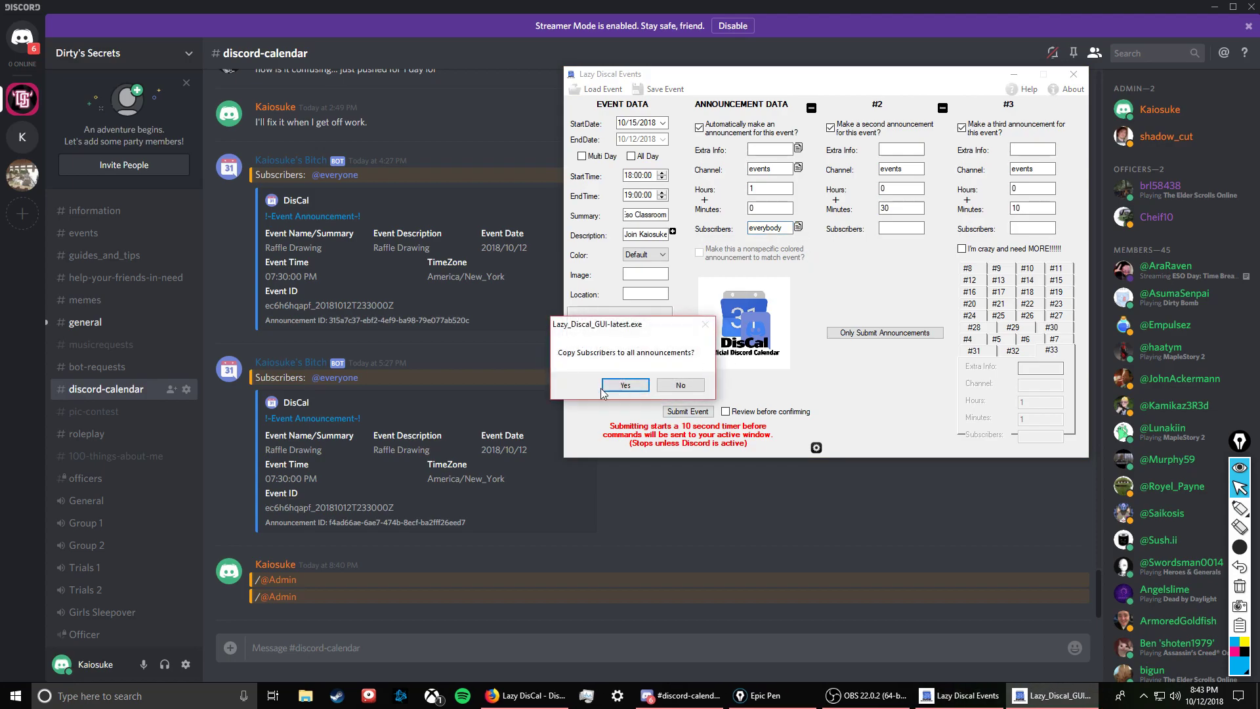
{"action": "left_click", "coordinate": [625, 386]}
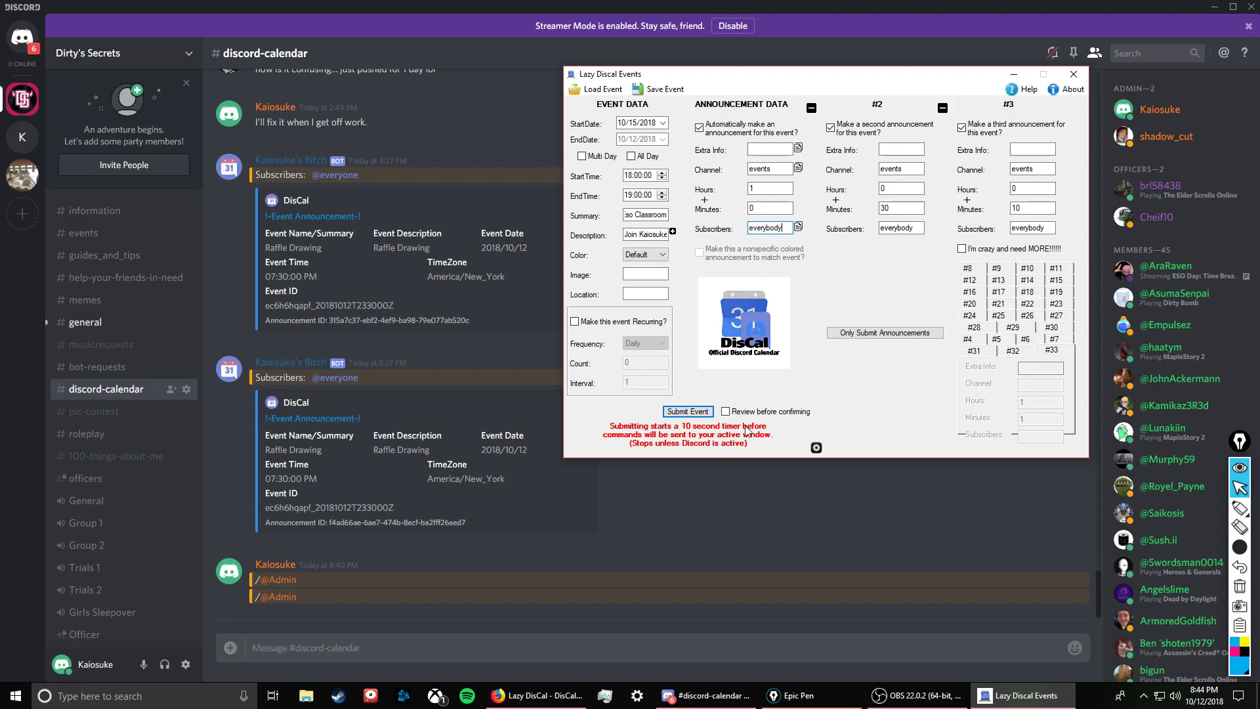
Step: Enable reviewing the event before confirming, and mark that option with a temporary Epic Pen stroke that is erased again
{"action": "left_click", "coordinate": [726, 411]}
{"action": "left_click", "coordinate": [1241, 510]}
{"action": "mouse_move", "coordinate": [754, 397]}
{"action": "left_mouse_down"}
{"action": "mouse_move", "coordinate": [716, 410]}
{"action": "mouse_move", "coordinate": [755, 443]}
{"action": "mouse_move", "coordinate": [764, 430]}
{"action": "left_mouse_up"}
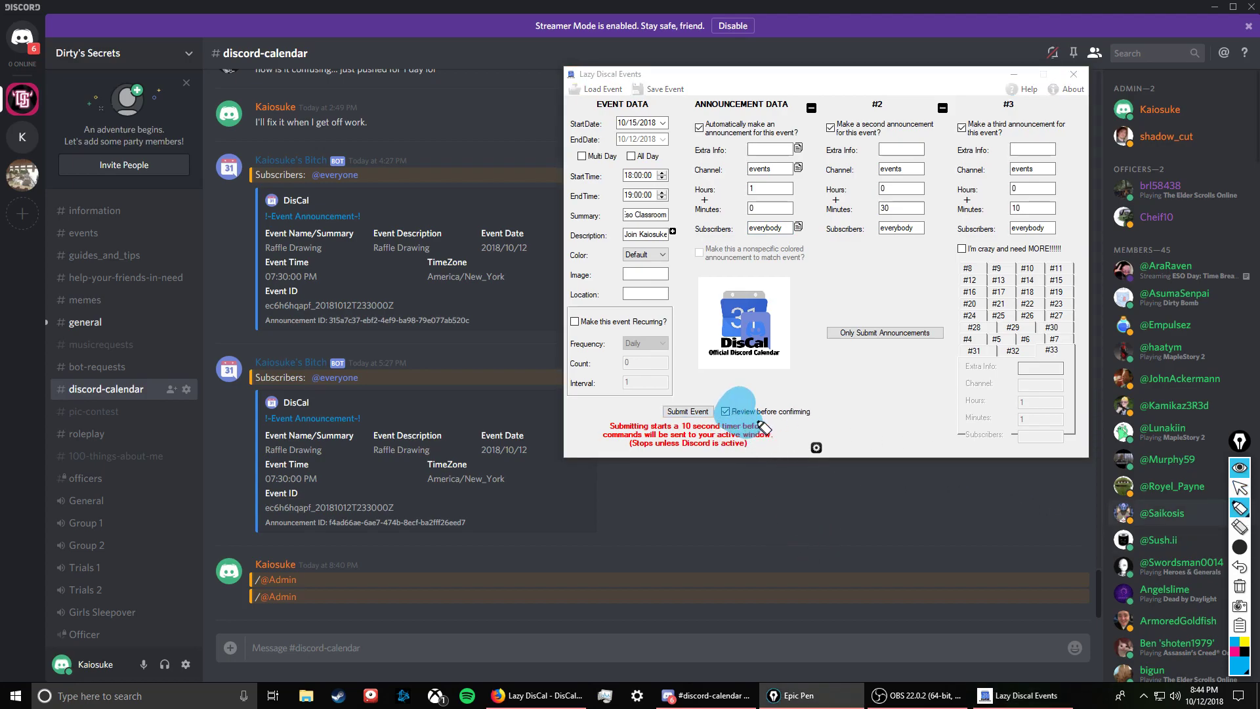
{"action": "mouse_move", "coordinate": [1240, 499]}
{"action": "left_click", "coordinate": [1239, 526]}
{"action": "left_click", "coordinate": [749, 432]}
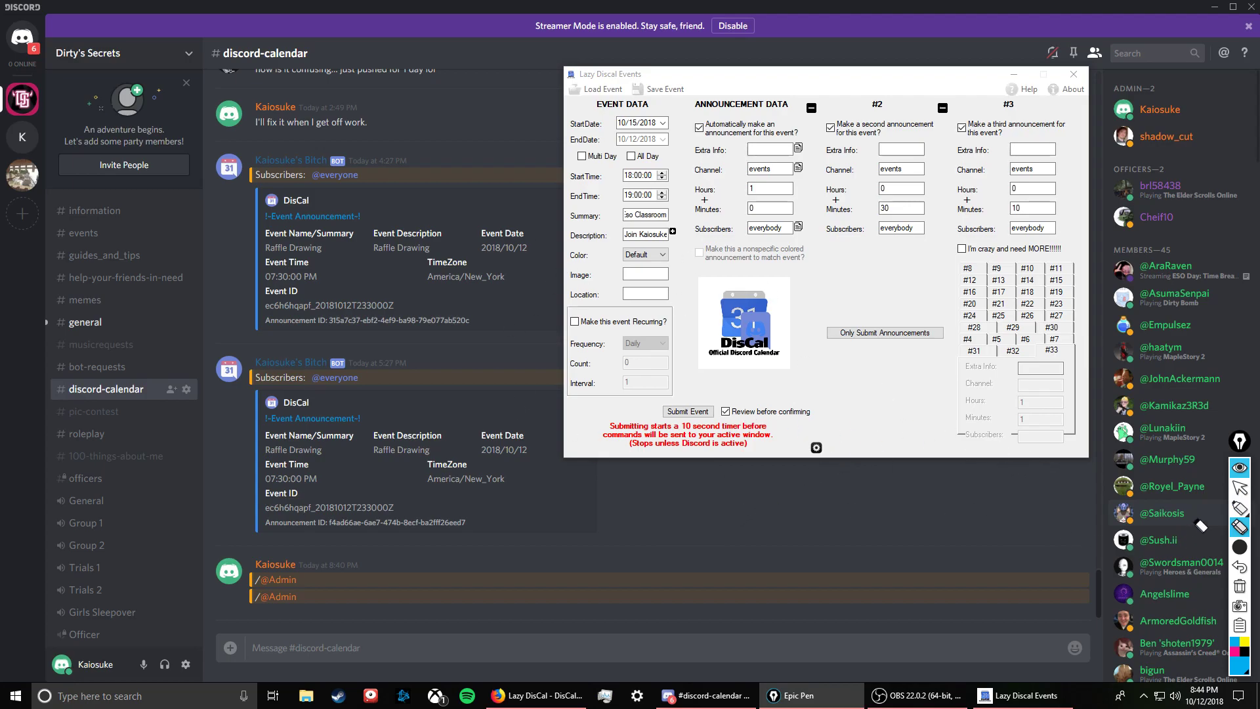
{"action": "left_click", "coordinate": [1239, 489]}
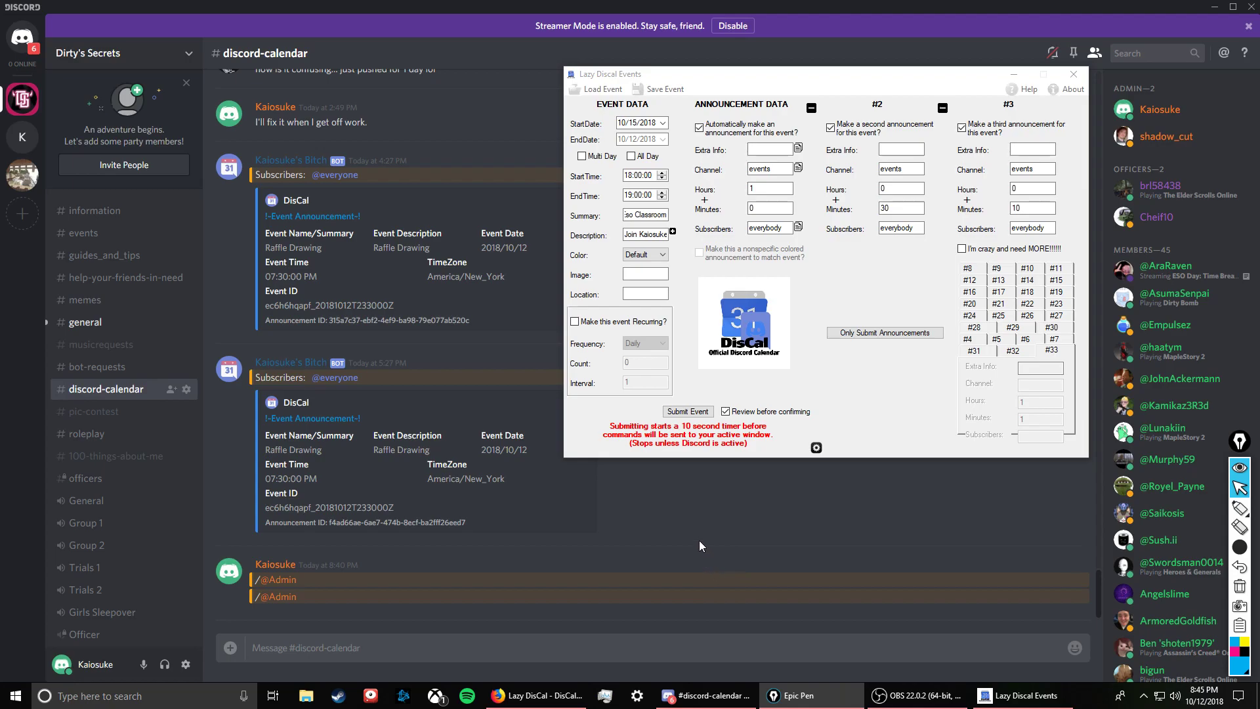
Step: Submit the event with Discord active, so discord-calendar receives the event create command and the description of the open forum class on ESO basics
{"action": "left_click", "coordinate": [700, 413]}
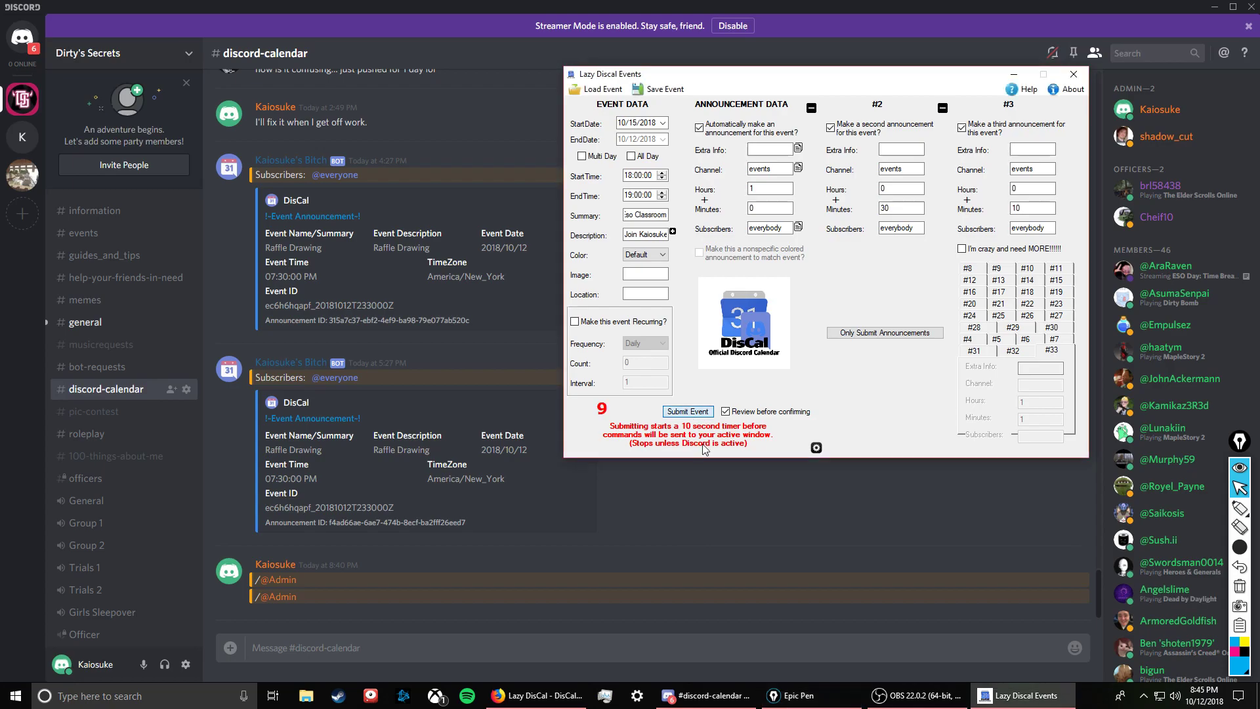
{"action": "left_click", "coordinate": [718, 511]}
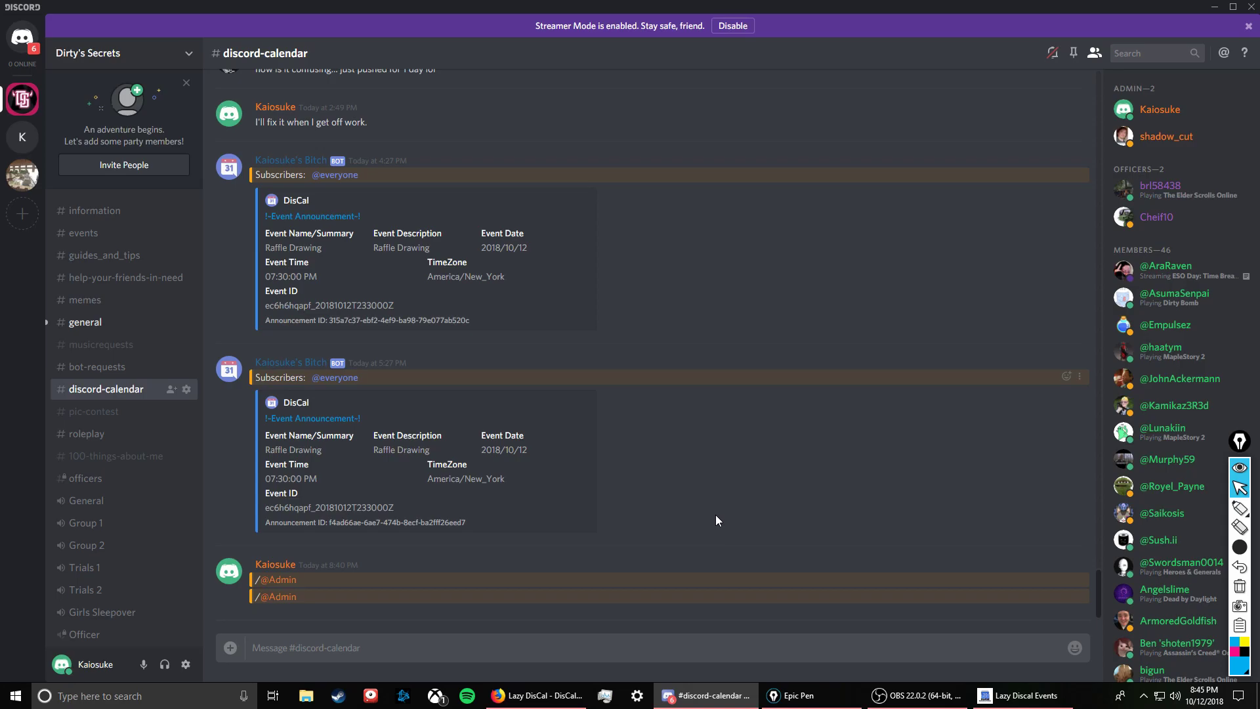
{"action": "type", "text": "!event create"}
{"action": "key", "text": "Return"}
{"action": "type", "text": "!event description Join Kaiosuke on"}
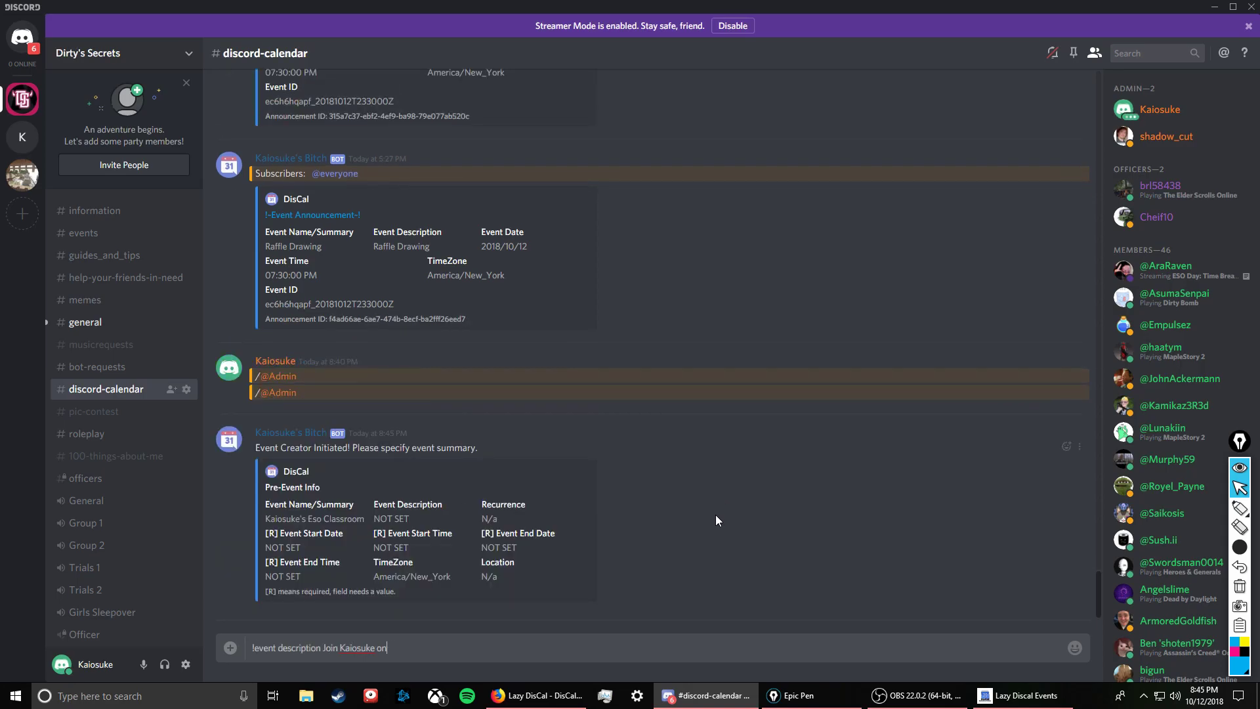
{"action": "type", "text": " stream for an open forum format class on the basics of ESO including making money, leveling characters, and leveling skill lines, etc."}
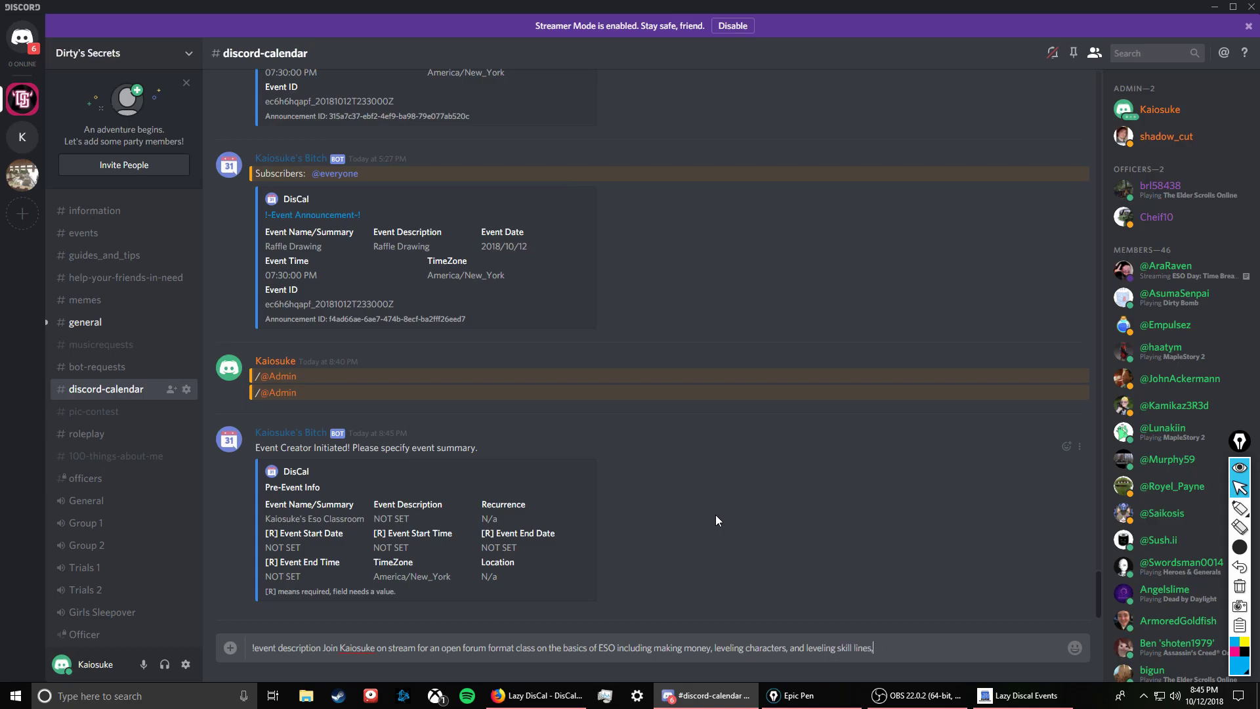
{"action": "key", "text": "Return"}
Step: Send the event start 2018/10/15-18:00:00, the event end 2018/10/15-19:00:00 and the event review command in discord-calendar
{"action": "type", "text": "!event start 2018/10/15-18:00:00"}
{"action": "key", "text": "Return"}
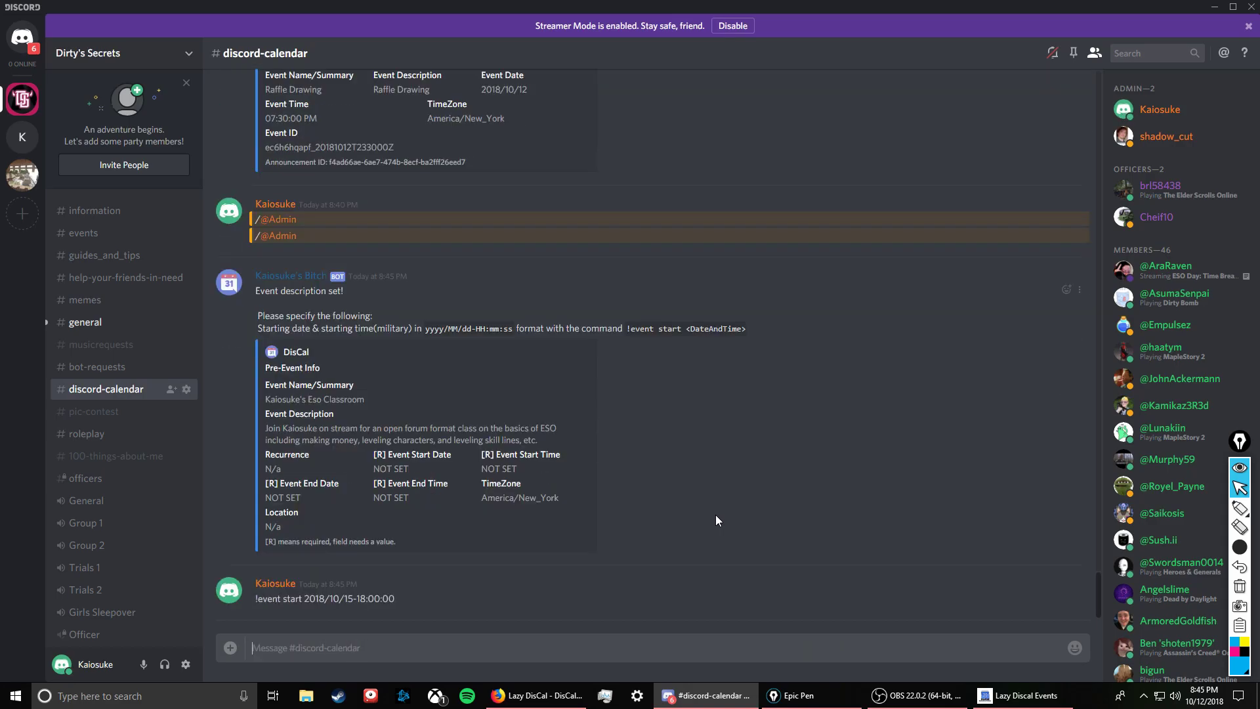
{"action": "type", "text": "!event end 2018/10/15-19:00:00"}
{"action": "key", "text": "Return"}
{"action": "type", "text": "!event review"}
{"action": "key", "text": "Return"}
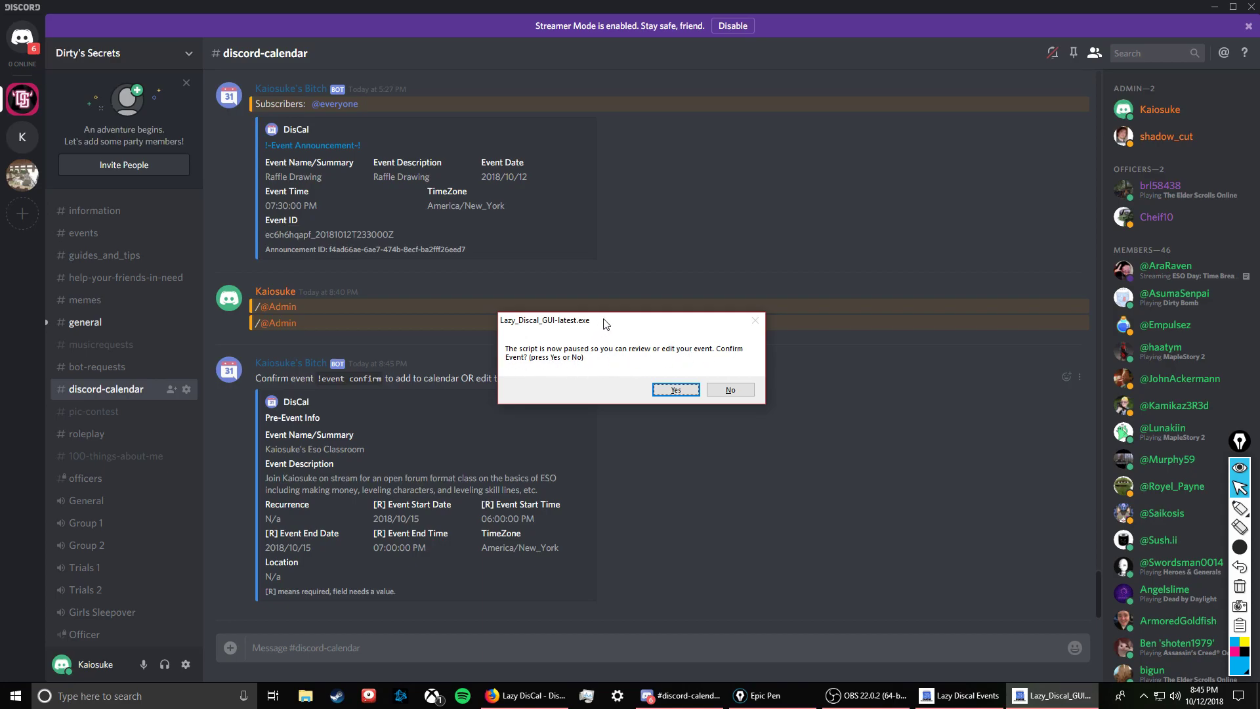
Step: Move the paused script's prompt clear of the event review, then confirm the event and acknowledge the notice about copying the event ID
{"action": "left_click_drag", "start_coordinate": [600, 322], "coordinate": [698, 167]}
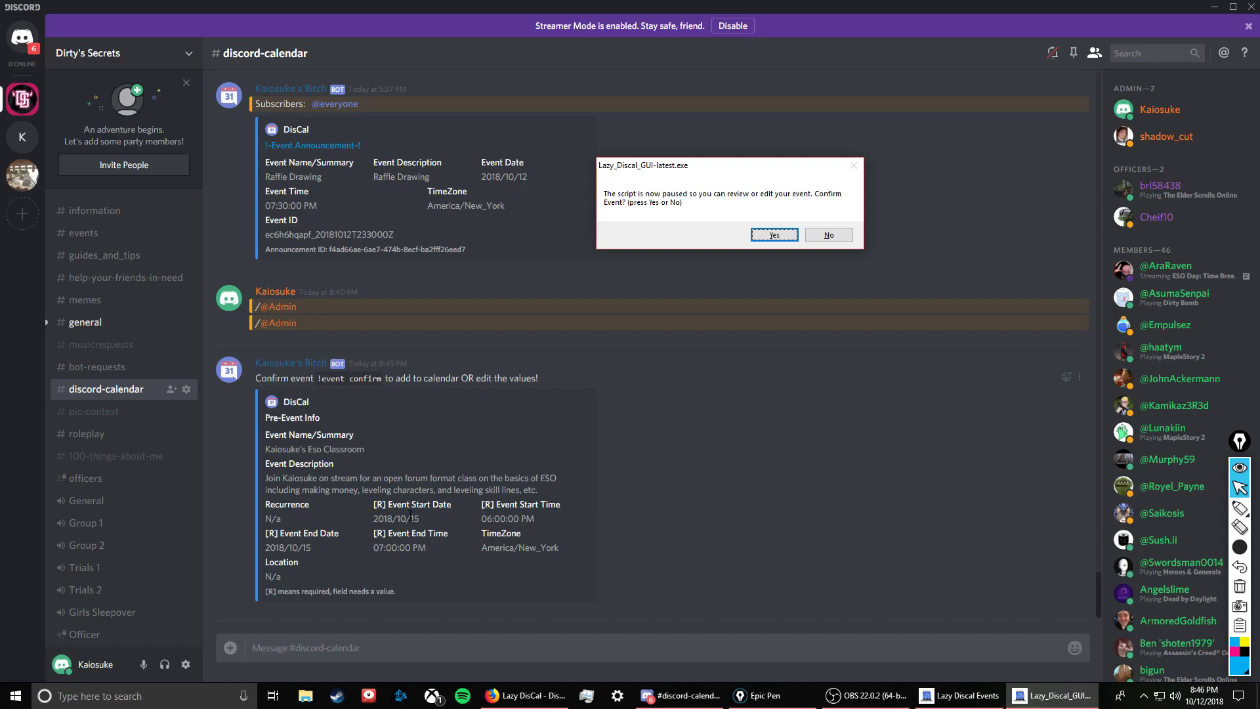
{"action": "key", "text": "Return"}
{"action": "left_click", "coordinate": [508, 518]}
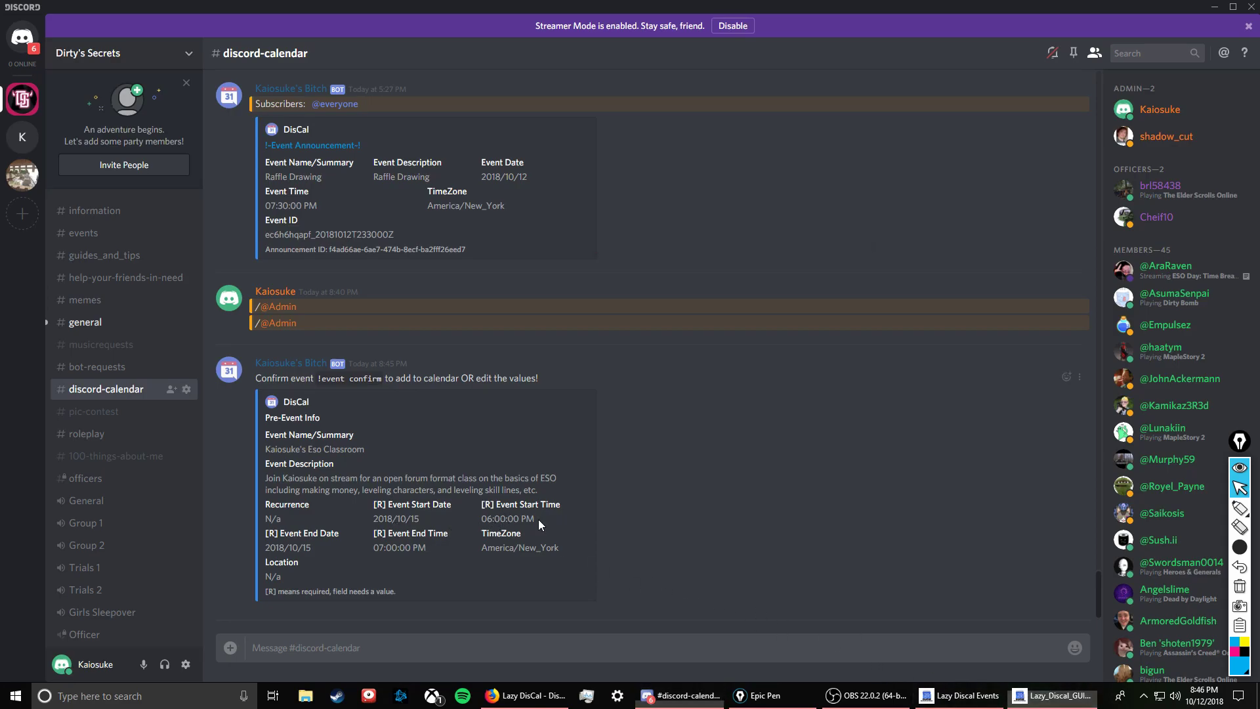
{"action": "left_click", "coordinate": [1055, 694]}
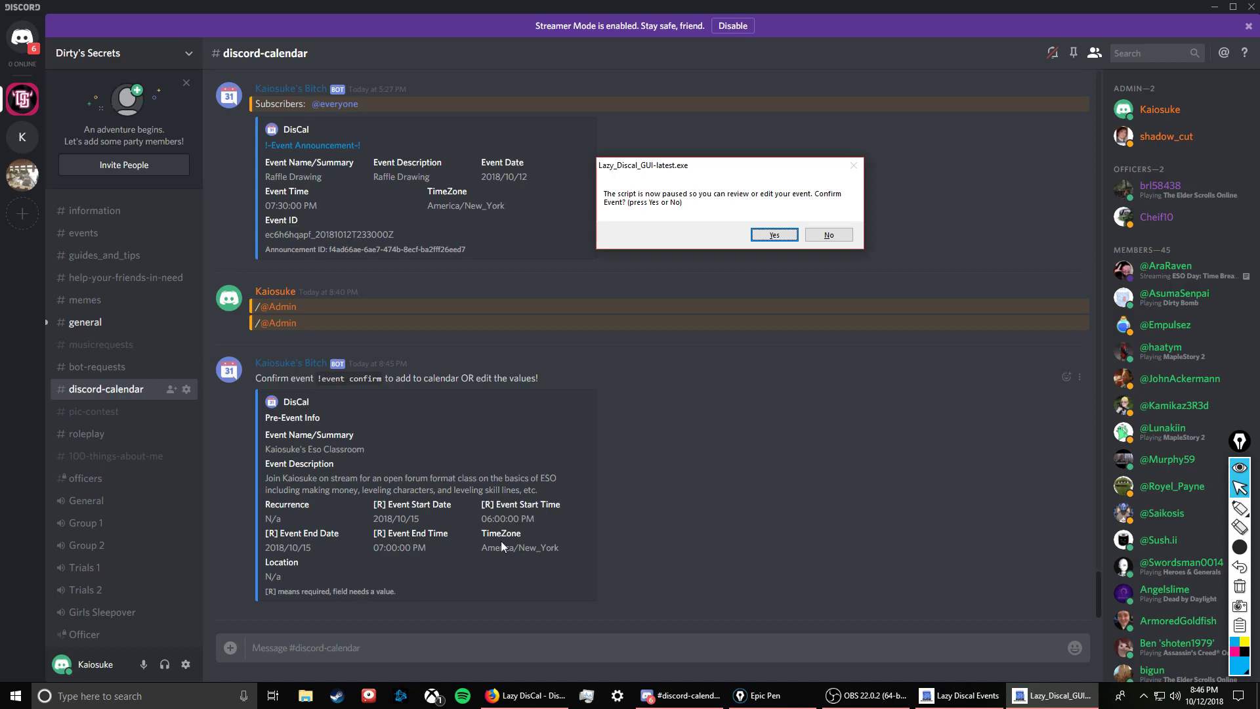
{"action": "left_click", "coordinate": [774, 236]}
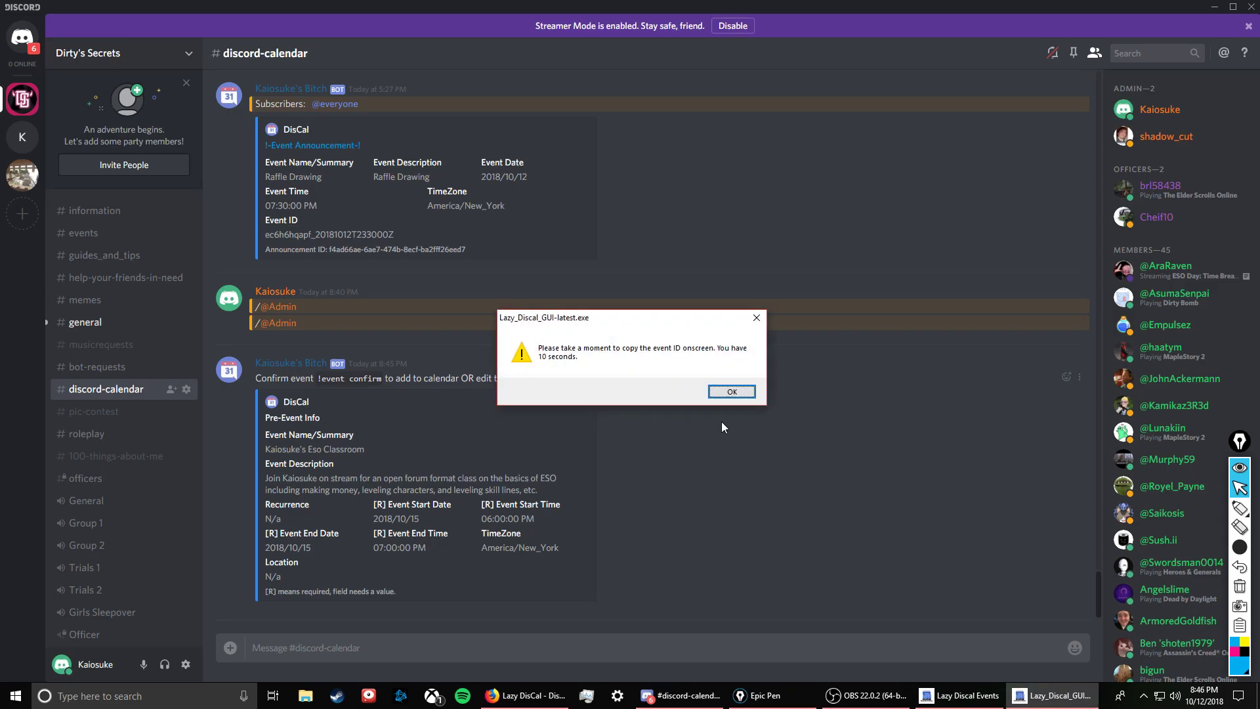
{"action": "left_click", "coordinate": [732, 390]}
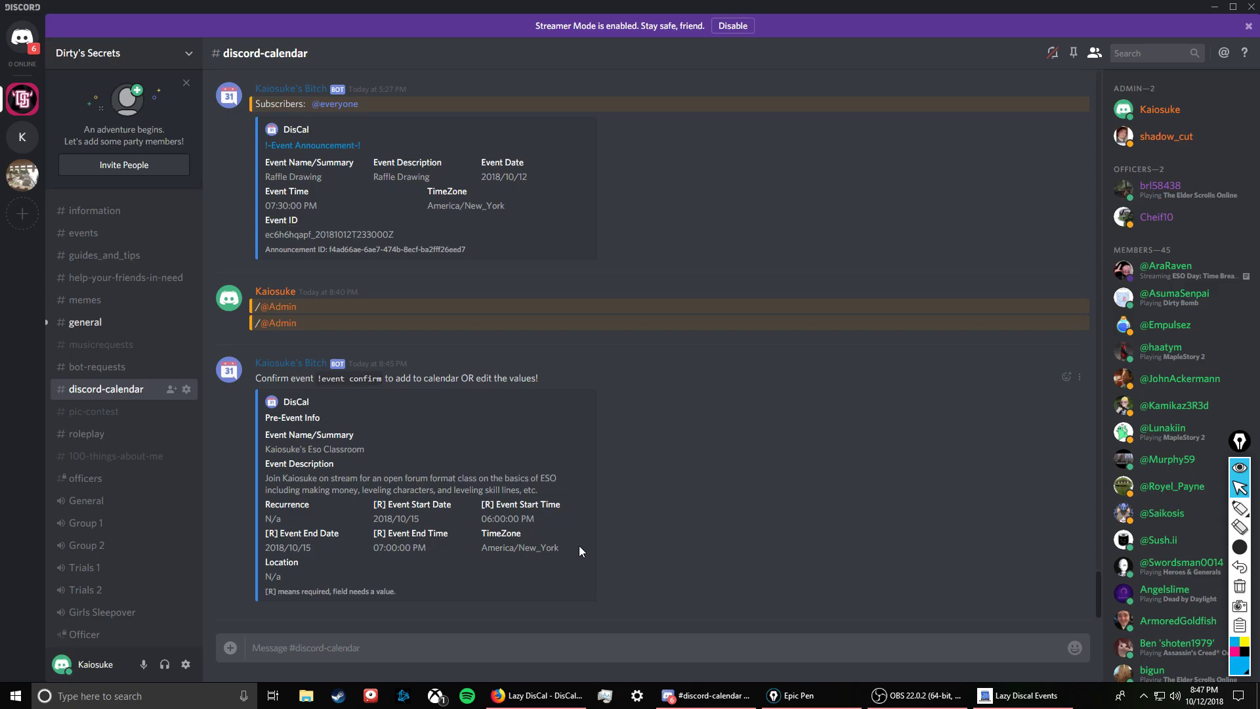
Step: Choose to input the event ID manually, cancel the Event ID entry and return to the discord-calendar message box
{"action": "left_click", "coordinate": [674, 538]}
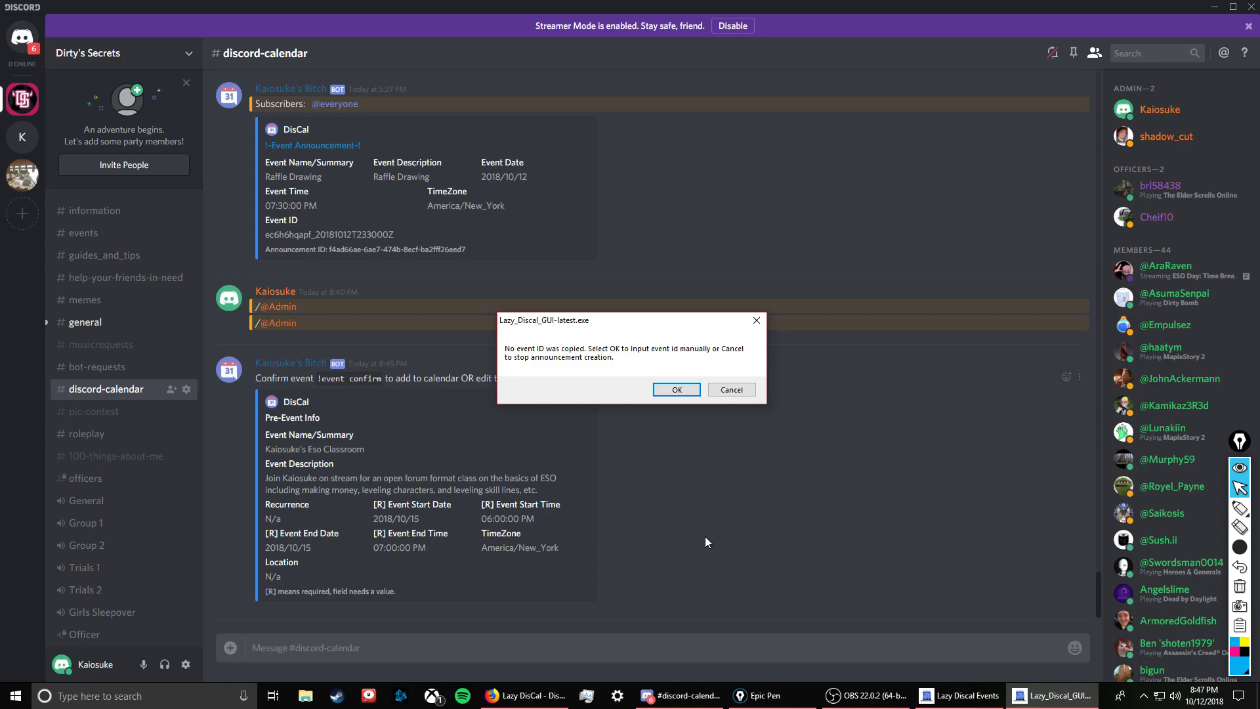
{"action": "left_click", "coordinate": [677, 391]}
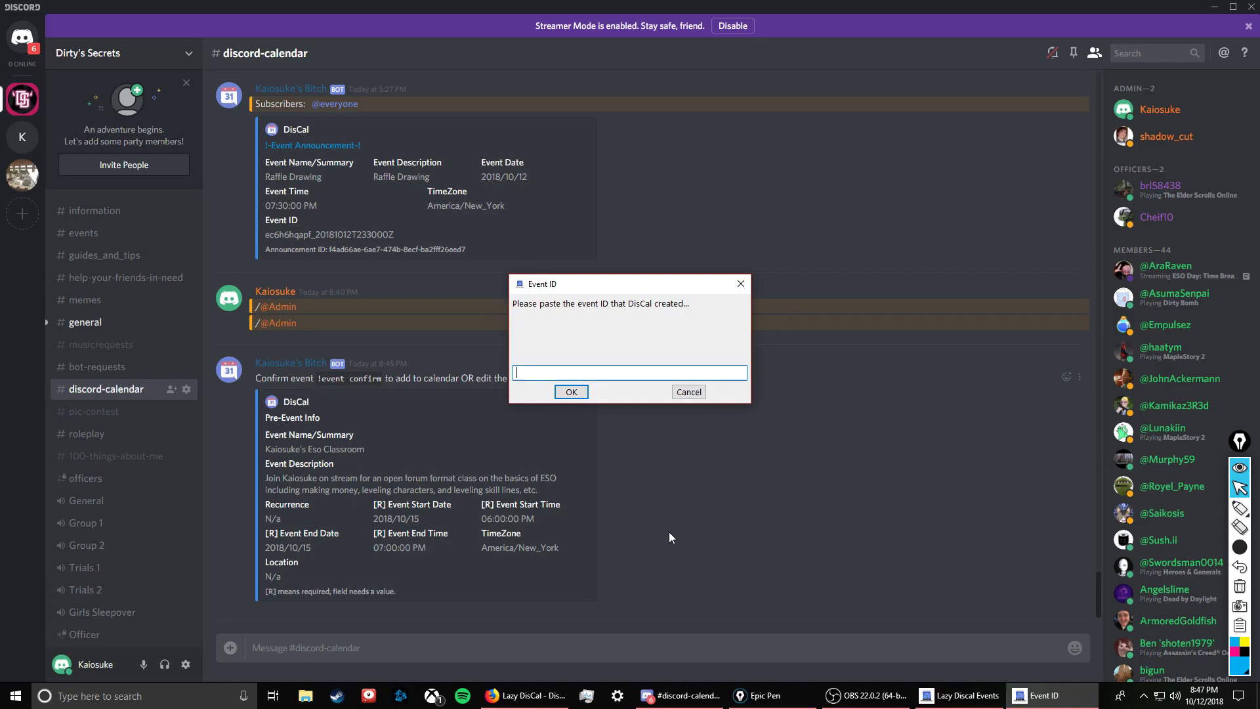
{"action": "left_click", "coordinate": [668, 533]}
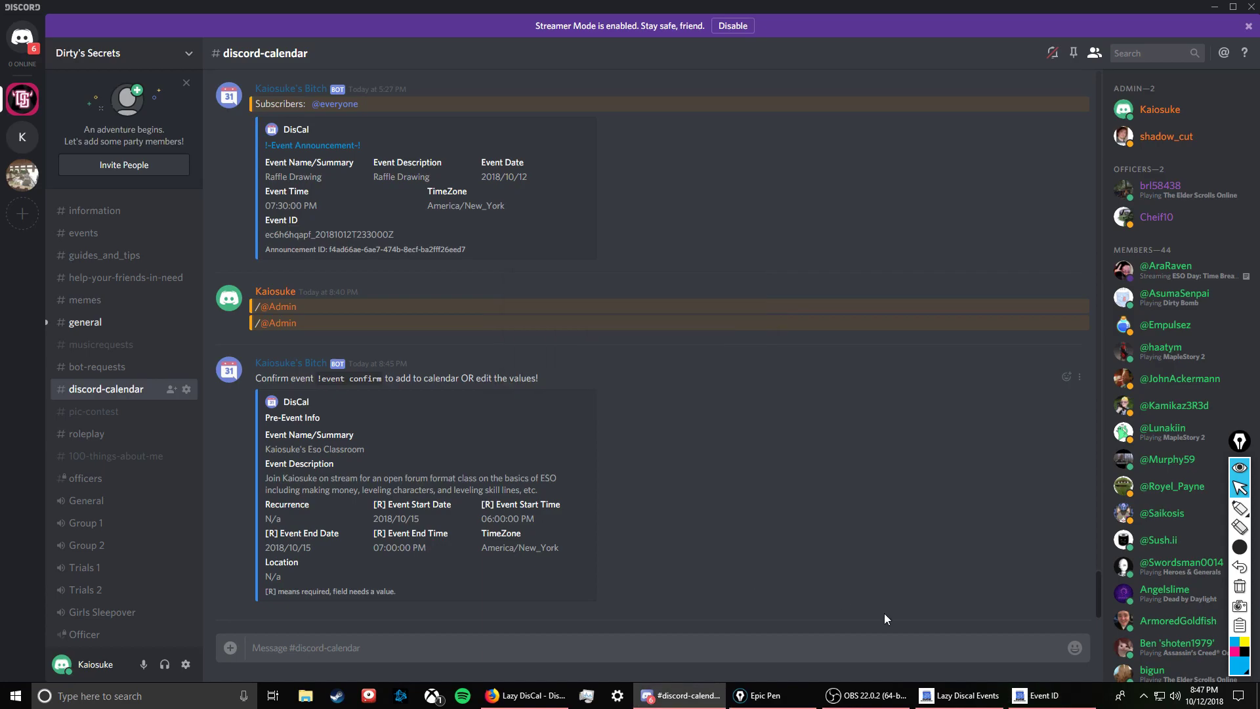
{"action": "key", "text": "alt+Tab"}
{"action": "left_click", "coordinate": [689, 391]}
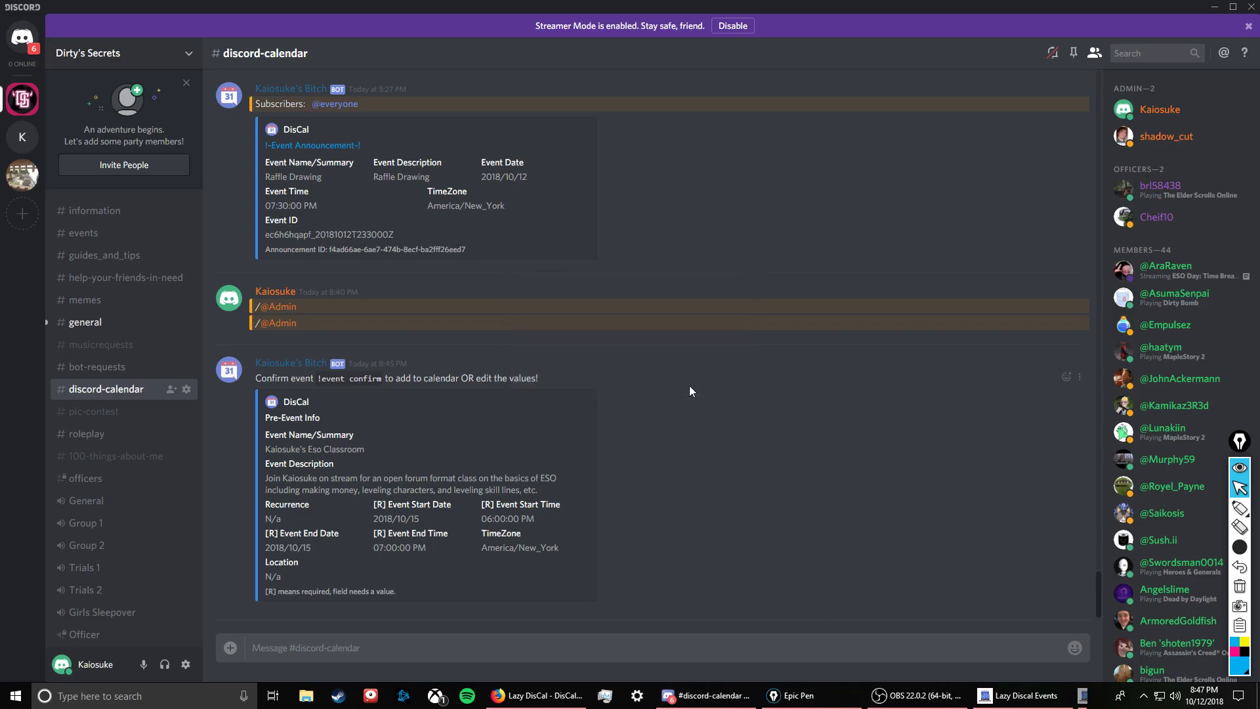
{"action": "left_click", "coordinate": [596, 609]}
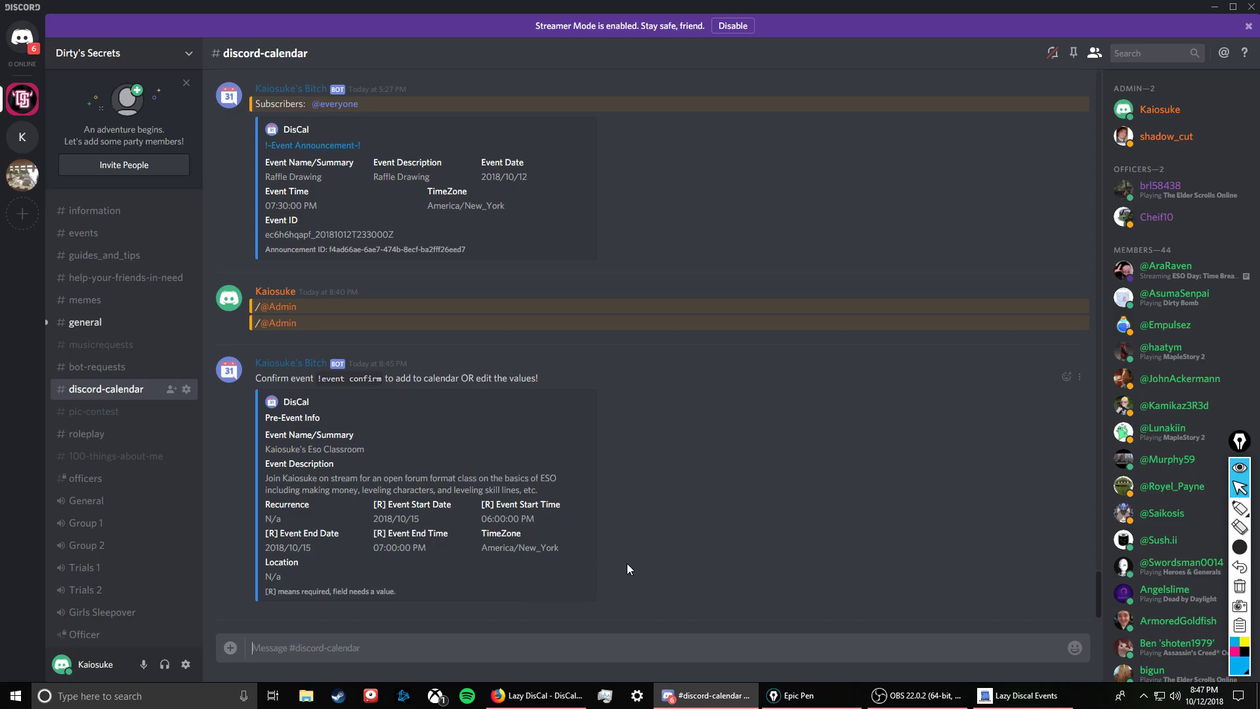
Step: Cancel the pending event in discord-calendar with !event cancel, then resubmit it from Lazy Discal Events with Discord active
{"action": "type", "text": "!event cancel"}
{"action": "key", "text": "Return"}
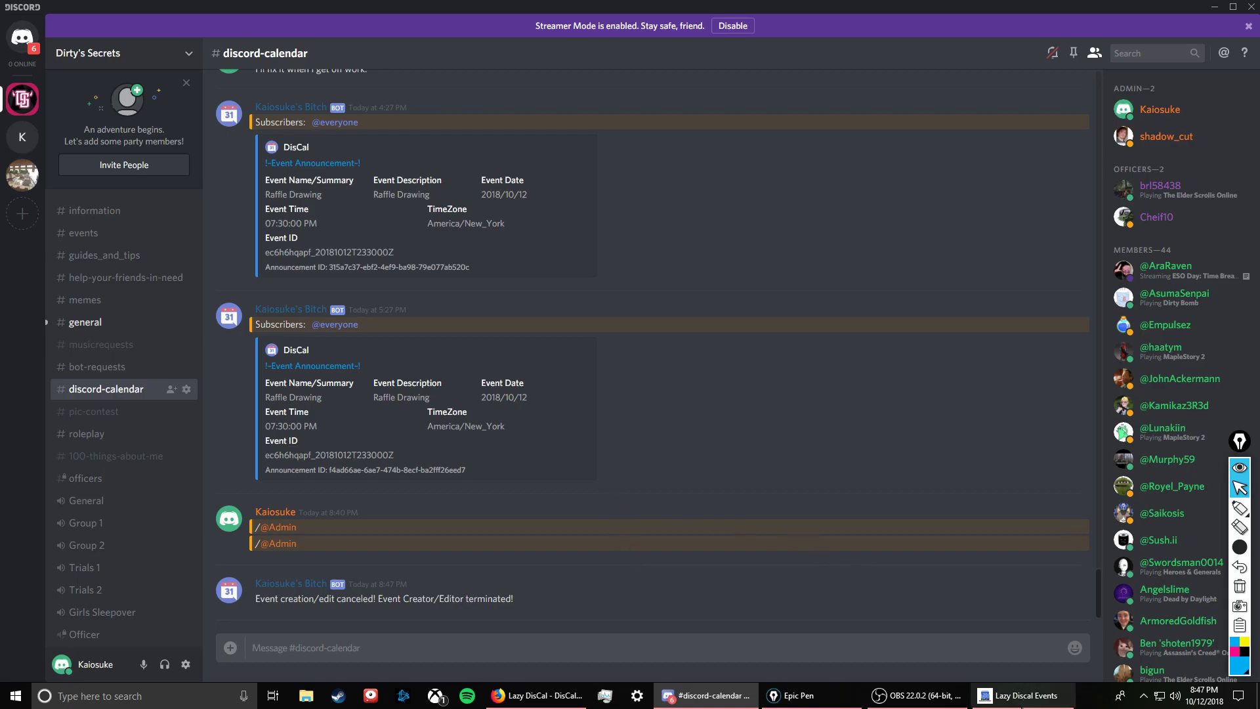
{"action": "left_click", "coordinate": [1024, 695]}
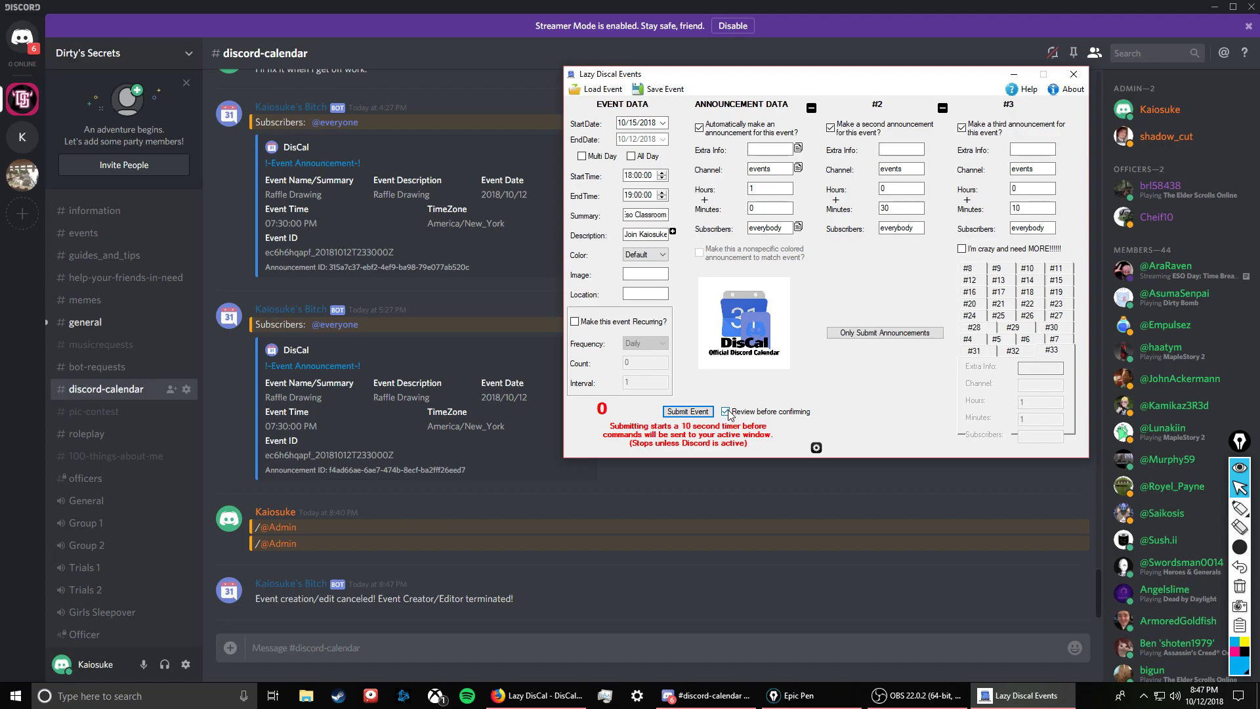
{"action": "left_click", "coordinate": [697, 413]}
{"action": "left_click", "coordinate": [702, 574]}
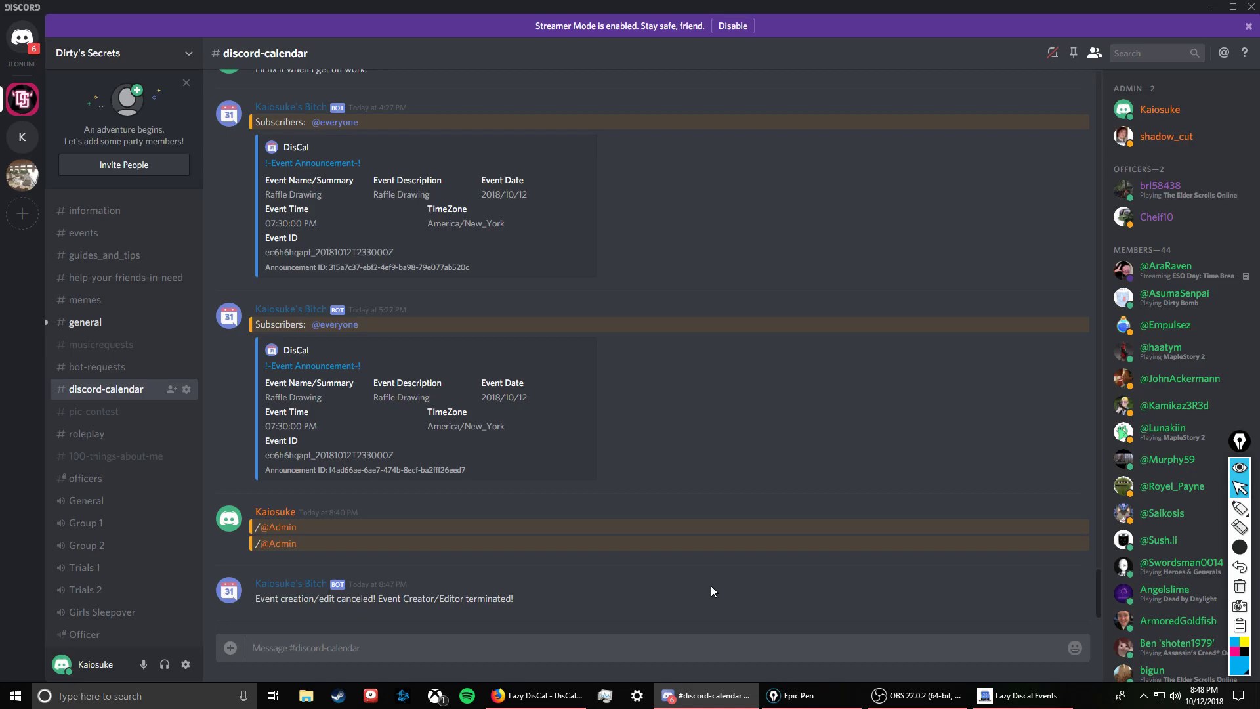
Step: Send the ESO classroom event create command and the description of the open forum class on ESO basics to discord-calendar
{"action": "type", "text": "!event create Kaiosuke's Eso Classroom"}
{"action": "key", "text": "Return"}
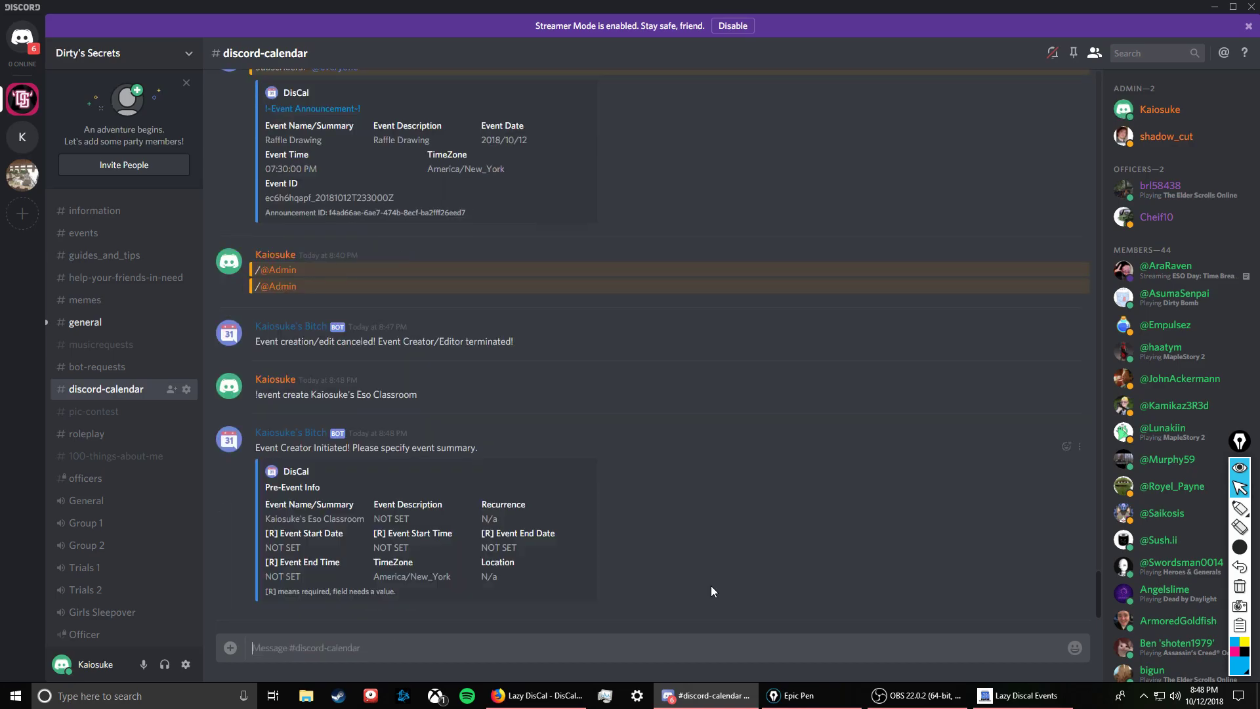
{"action": "type", "text": "!event description Join Kaiosuke on stream for an open forum format class on the basics of ESO including ma"}
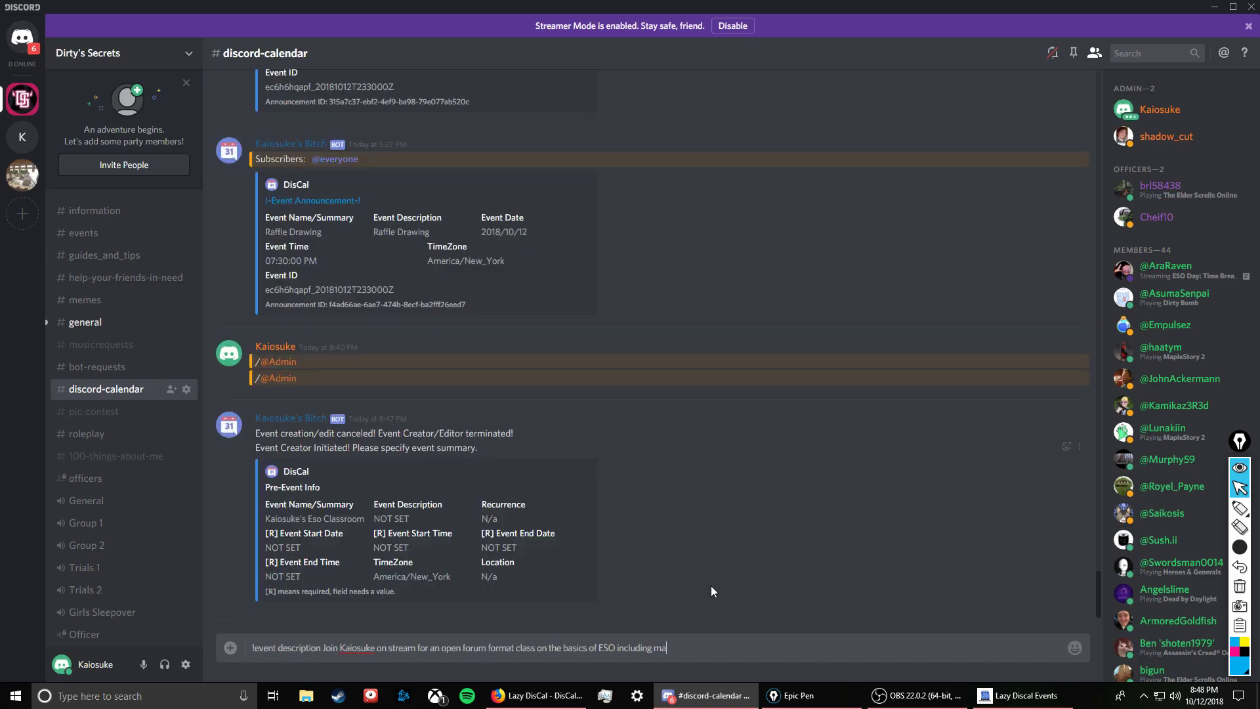
{"action": "type", "text": "king money, leveling characters, and leveling skill lines, etc."}
{"action": "key", "text": "Return"}
Step: Set the event start to 2018/10/15-18:00:00 and the event end to 2018/10/15-19:00:00 in discord-calendar
{"action": "type", "text": "!event start 2018/10/15-18:00:00"}
{"action": "key", "text": "Return"}
{"action": "type", "text": "!event end 2018/10/15-19:00:00"}
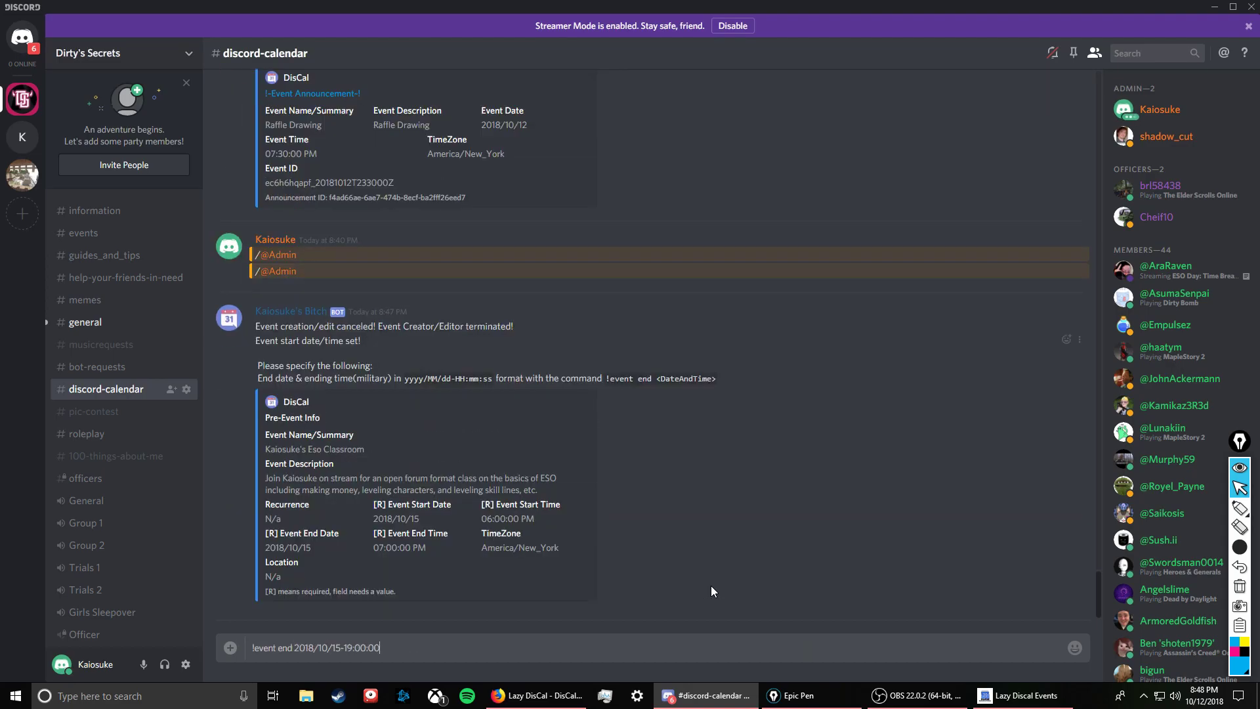
{"action": "key", "text": "Return"}
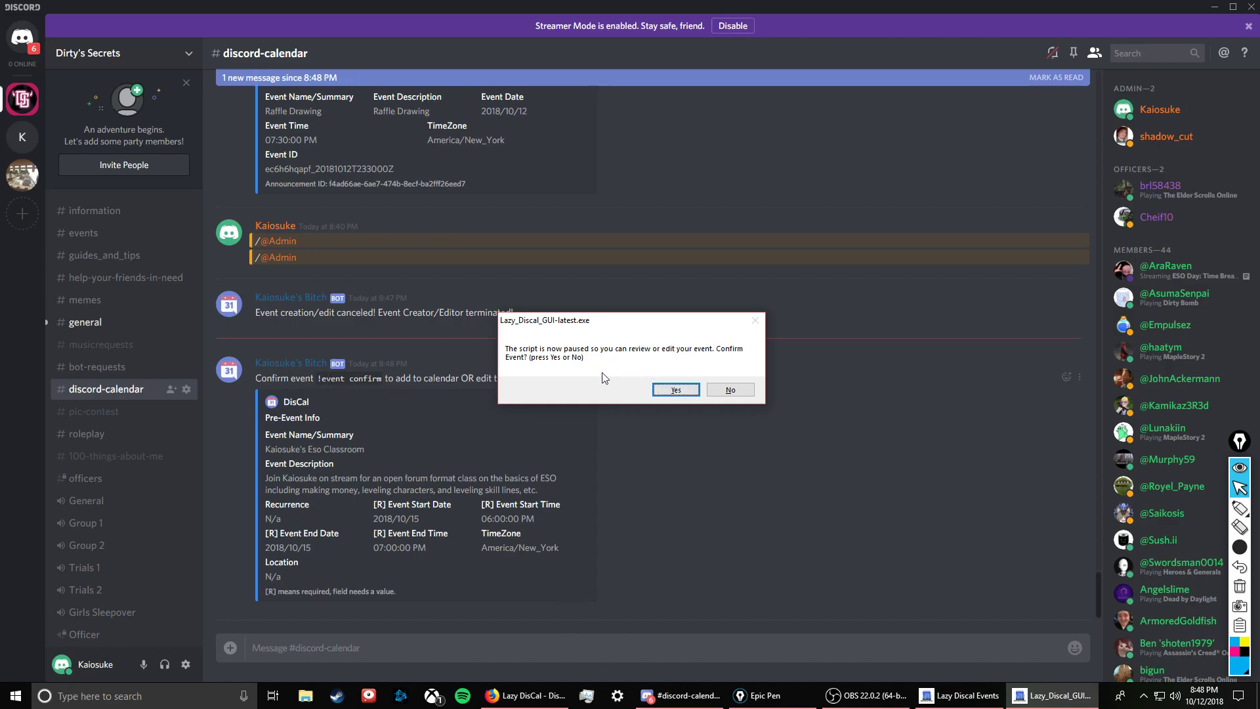
Step: Send !event confirm in discord-calendar, resume the paused script by confirming its prompt, and select the new event's ID
{"action": "left_click", "coordinate": [417, 653]}
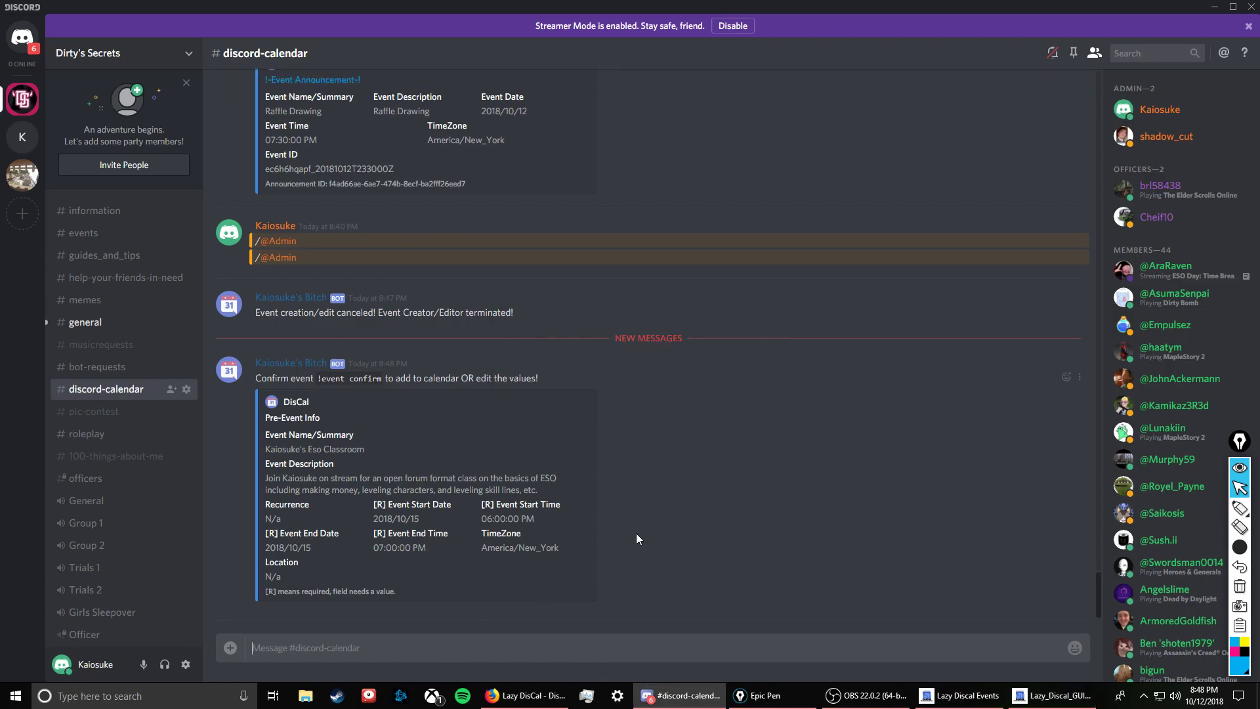
{"action": "type", "text": "!event confirm"}
{"action": "key", "text": "Return"}
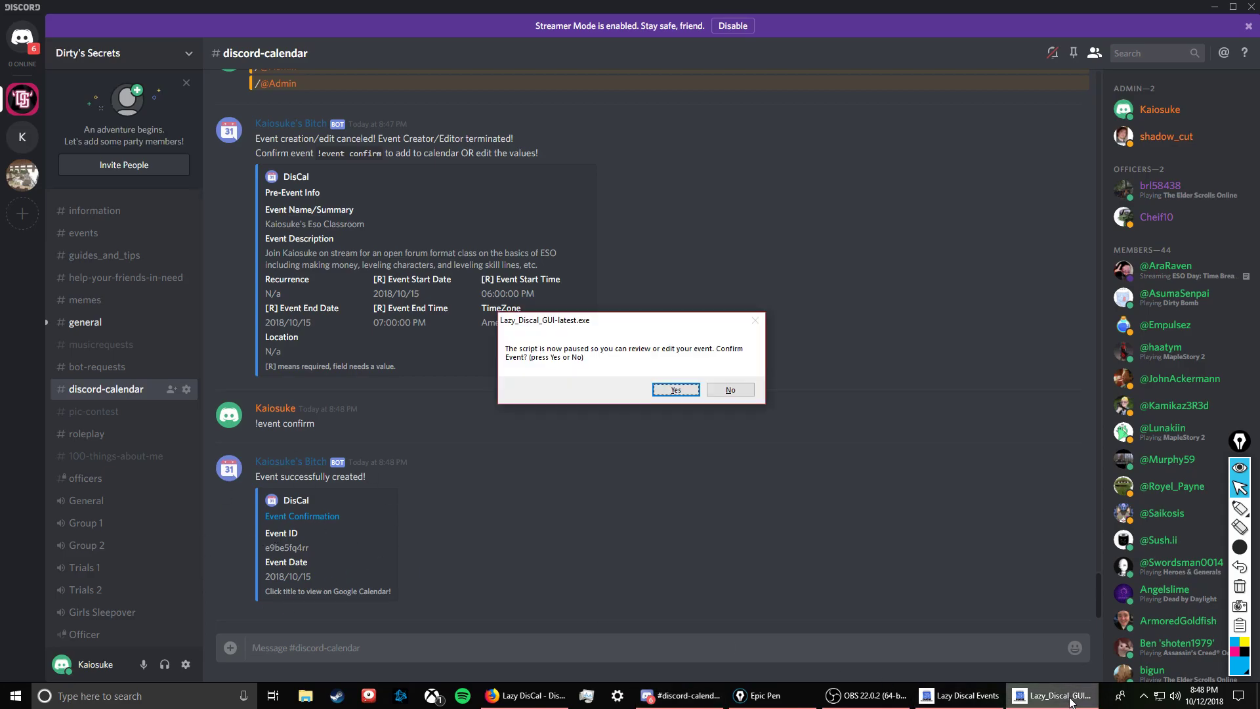
{"action": "left_click", "coordinate": [676, 391]}
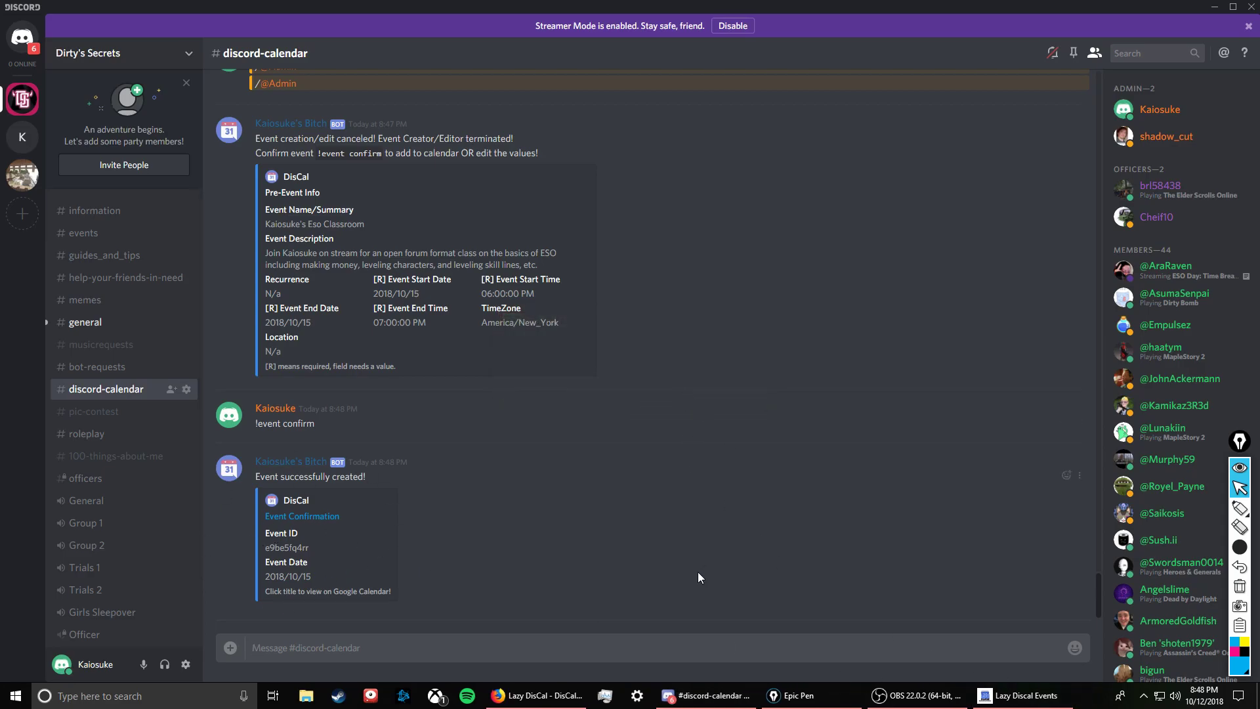
{"action": "double_click", "coordinate": [276, 545]}
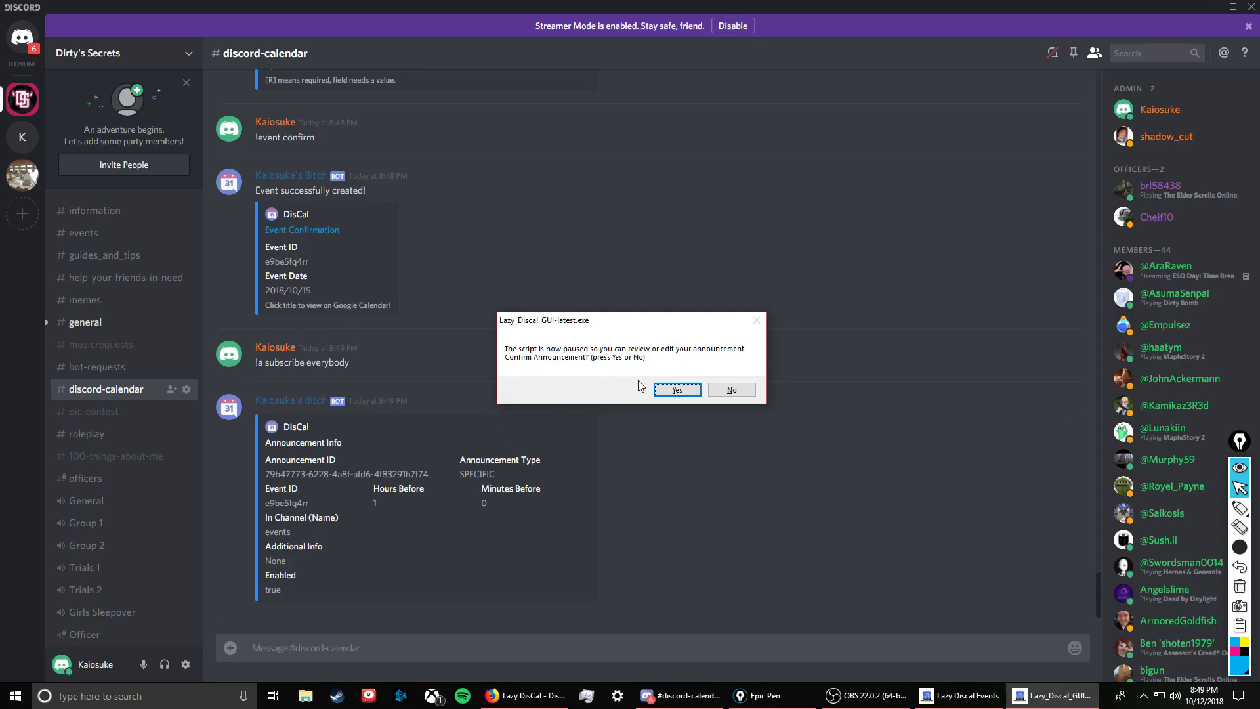
Step: Confirm the three announcements set for 1 hour, 30 minutes and 10 minutes before the event at each script pause
{"action": "left_click", "coordinate": [674, 389]}
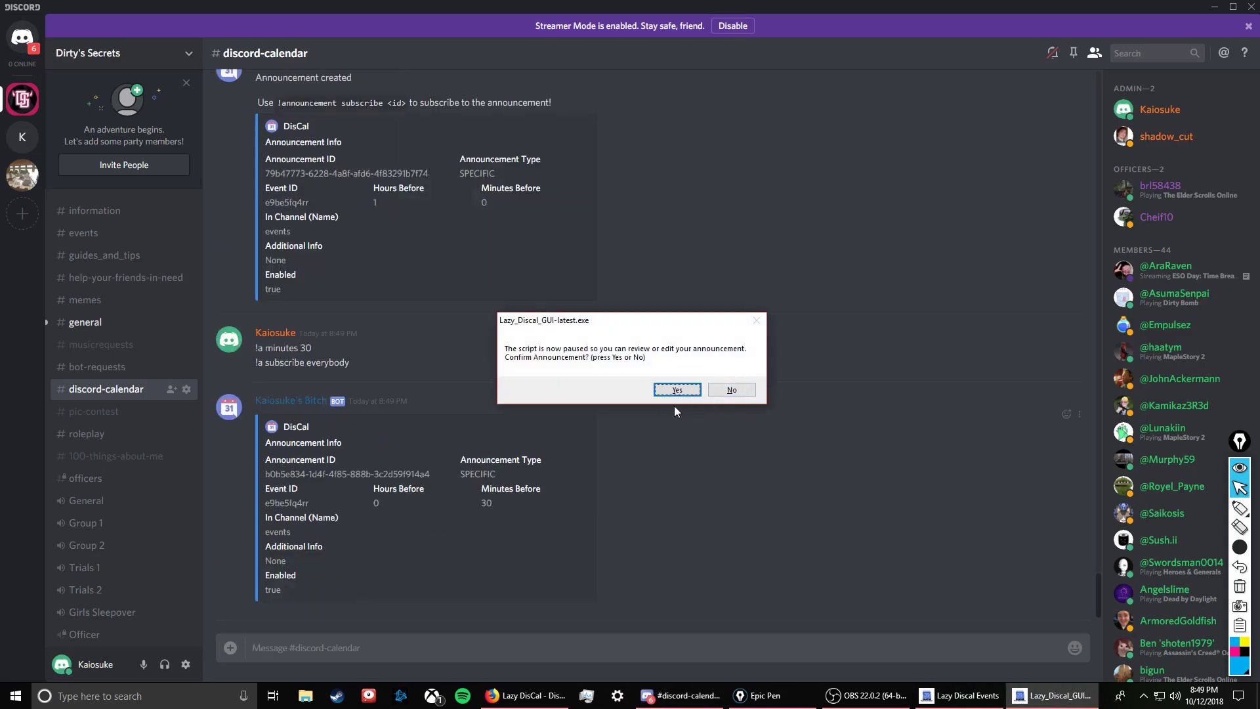
{"action": "left_click", "coordinate": [678, 390]}
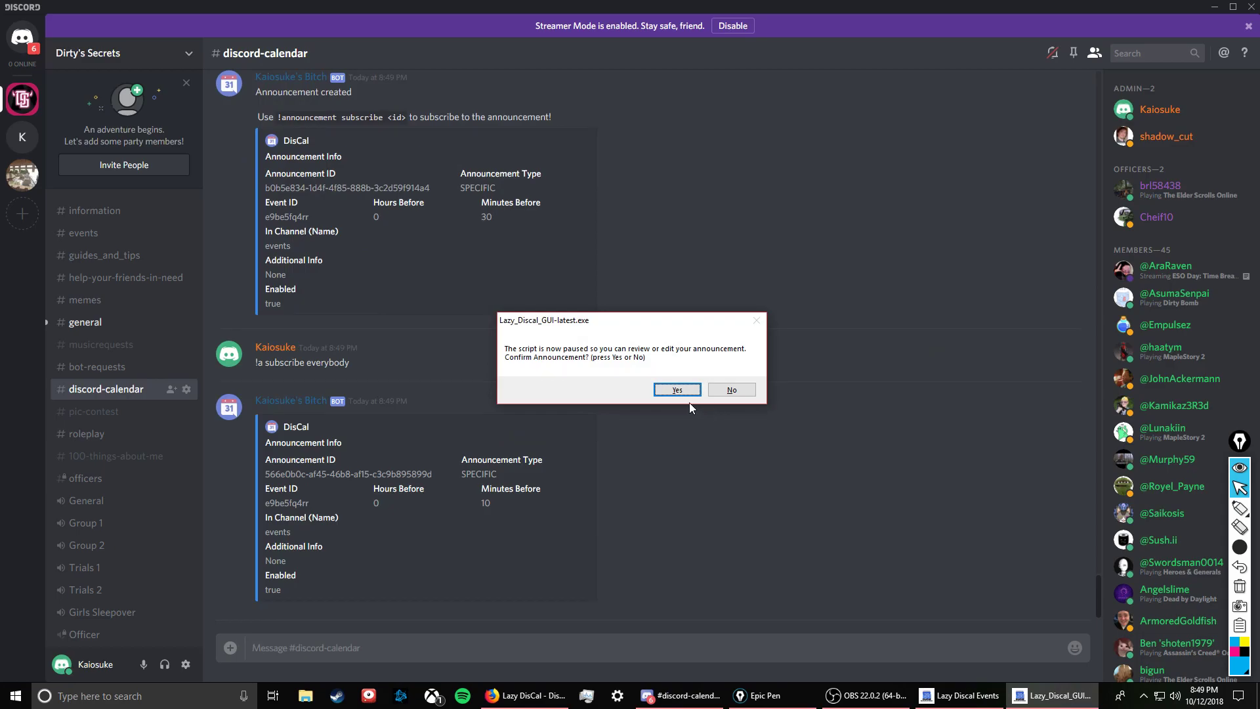
{"action": "left_click", "coordinate": [678, 390]}
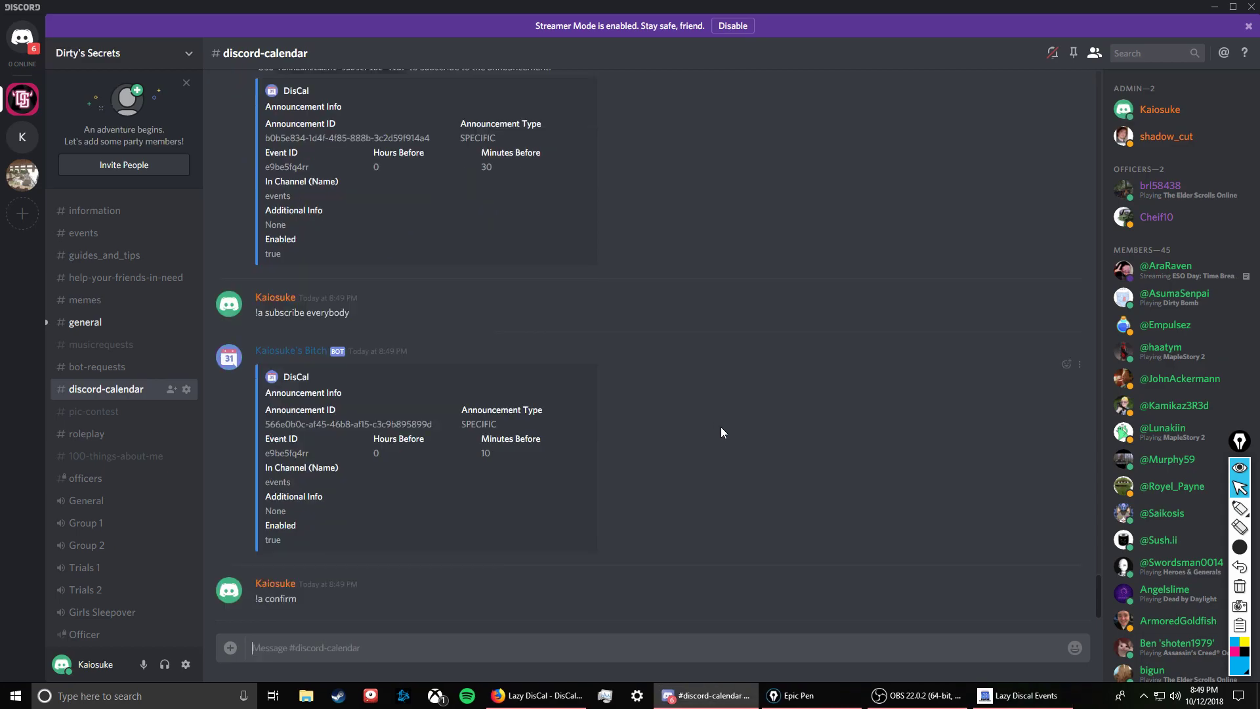
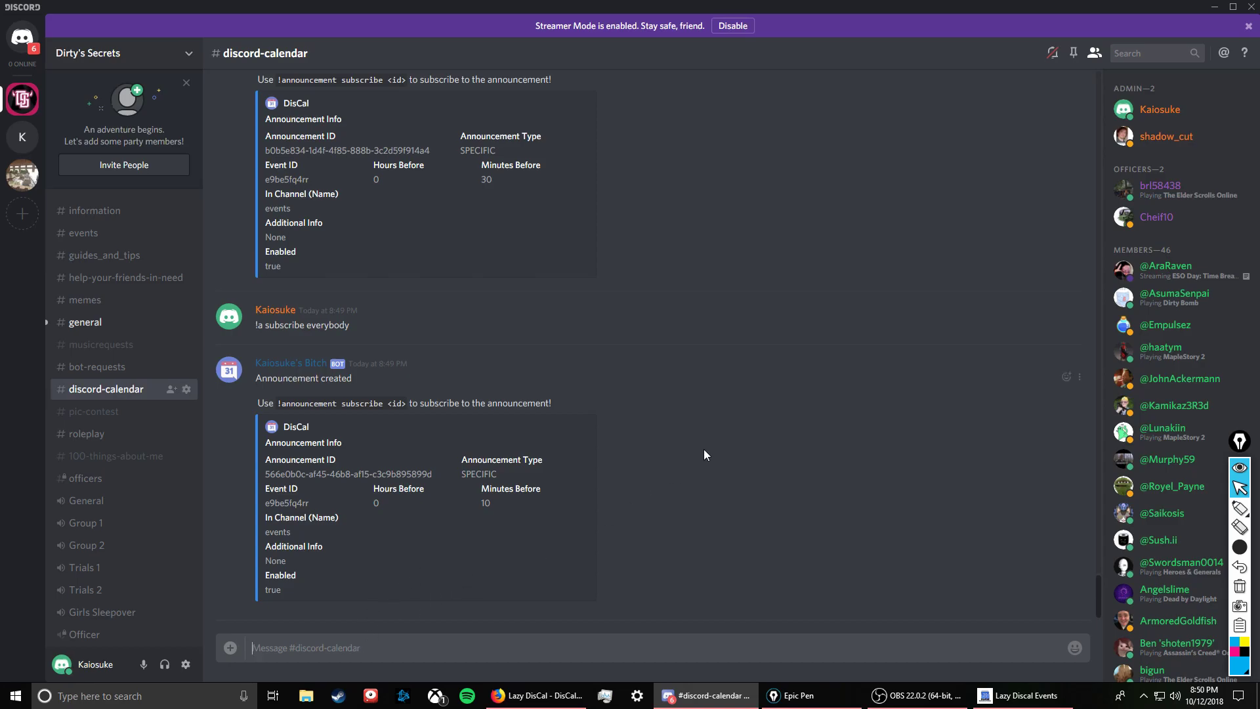
Step: Try to list 20 events in discord-calendar with the !event show 20 and !event list 20 commands
{"action": "type", "text": "!event show 20"}
{"action": "key", "text": "Return"}
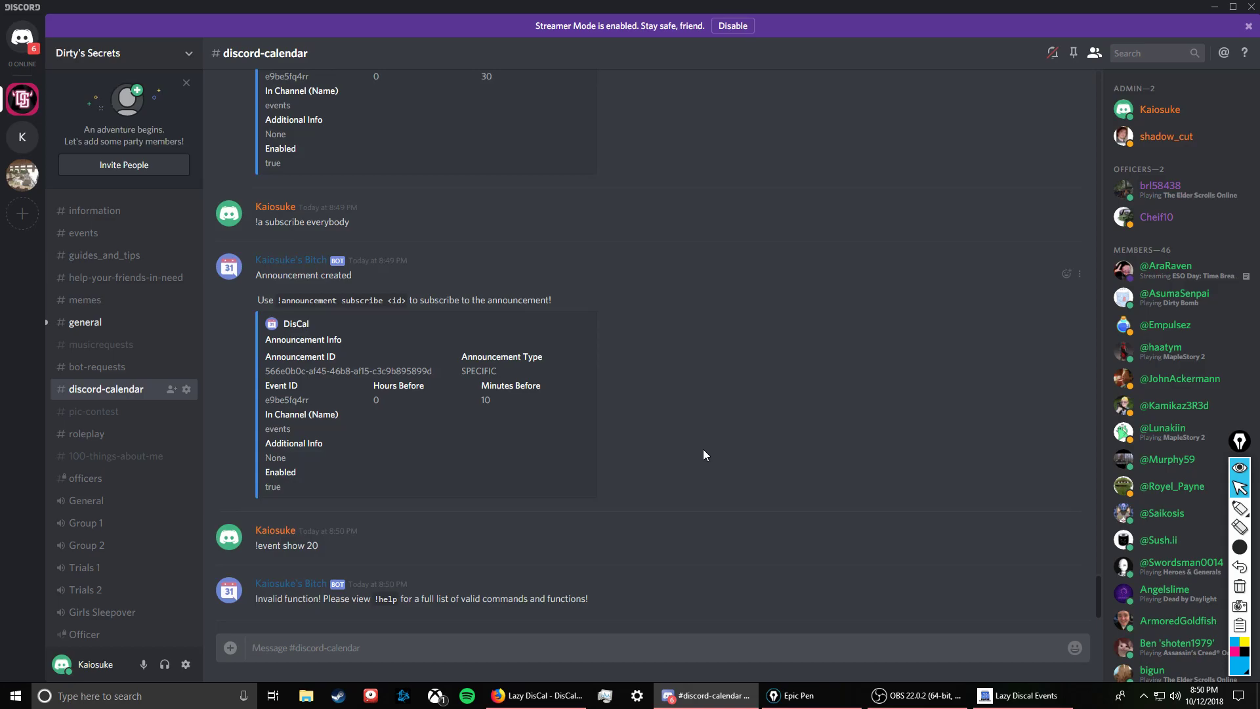
{"action": "type", "text": "!event list 20"}
{"action": "key", "text": "Return"}
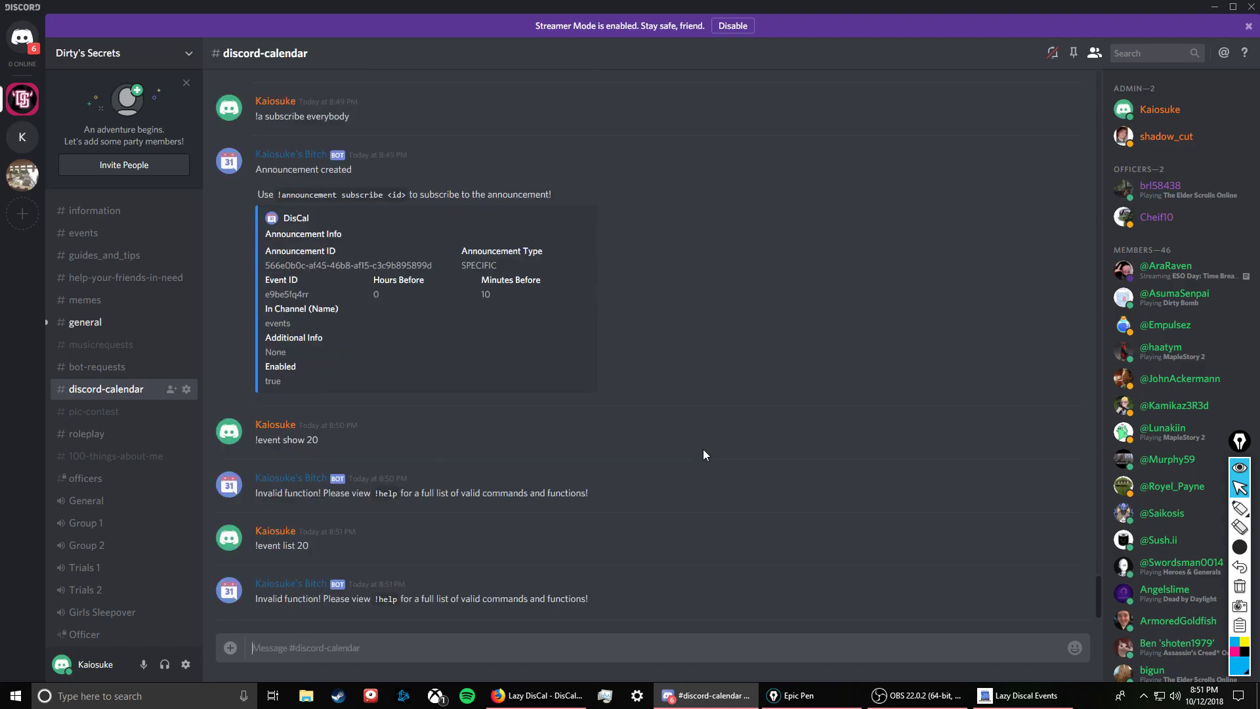
Step: Look through the command documentation on the DisCal website for the command that displays upcoming events
{"action": "left_click", "coordinate": [549, 697]}
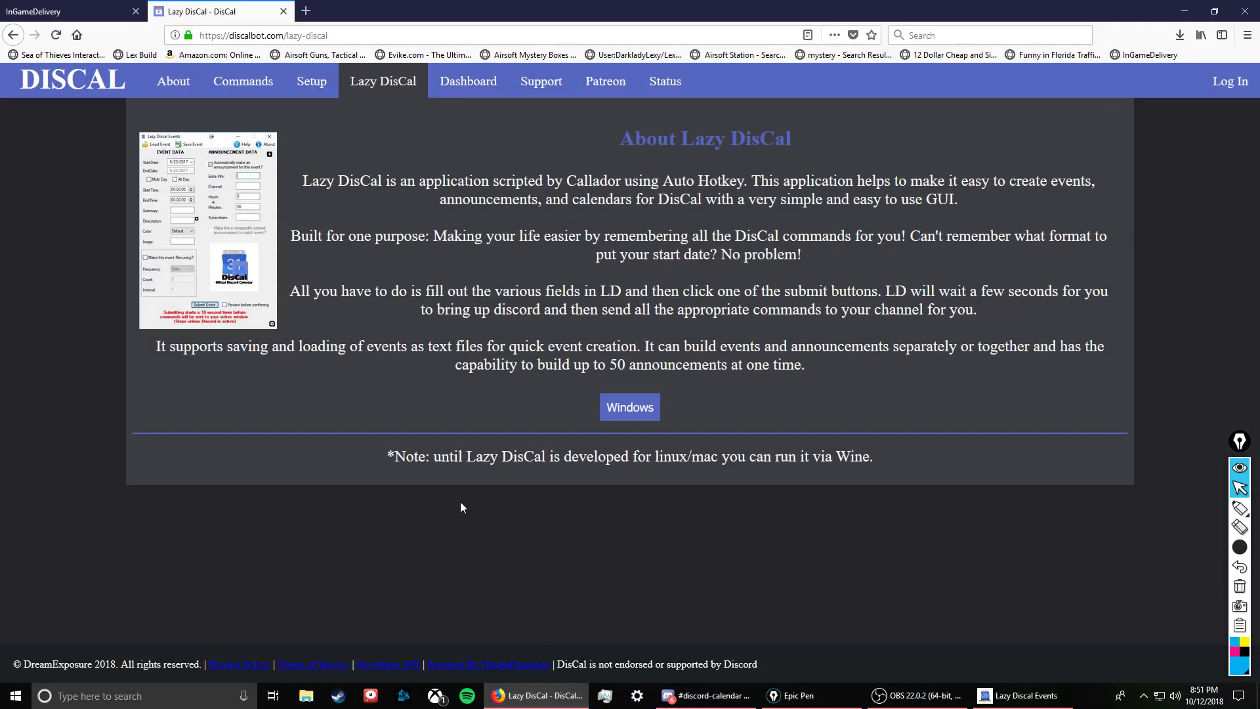
{"action": "left_click", "coordinate": [245, 92]}
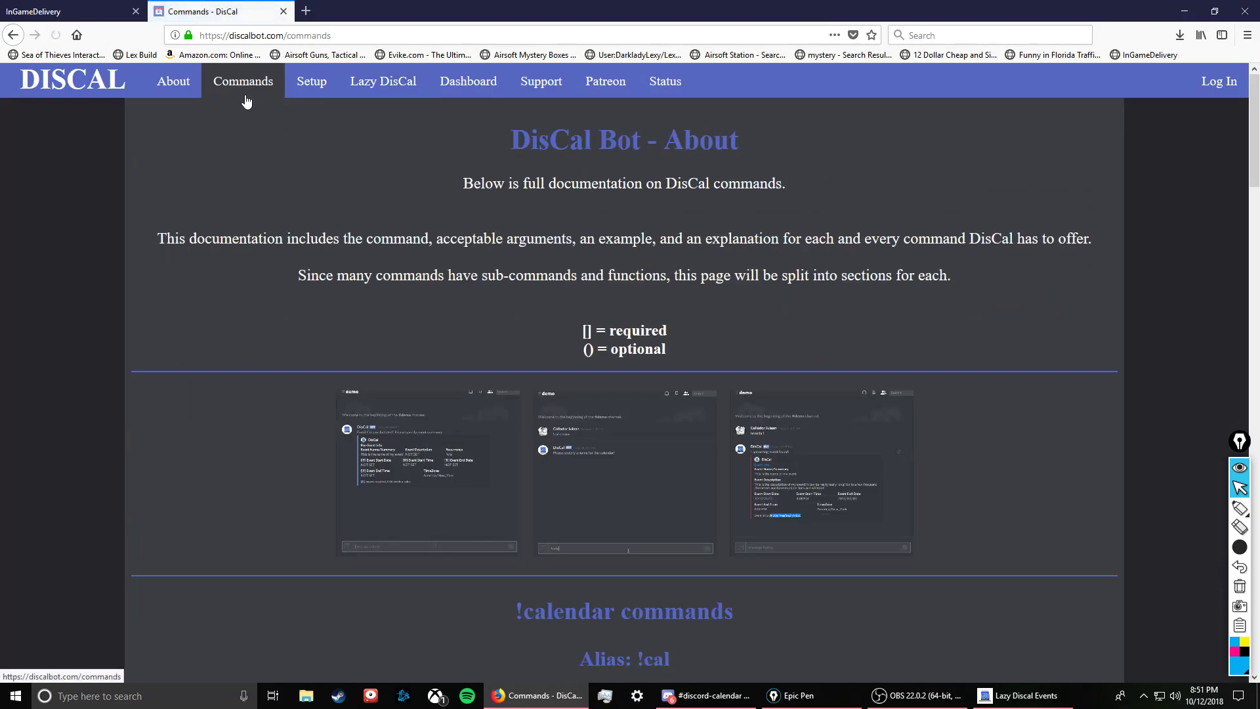
{"action": "scroll", "coordinate": [371, 248], "scroll_direction": "down", "scroll_amount": 9}
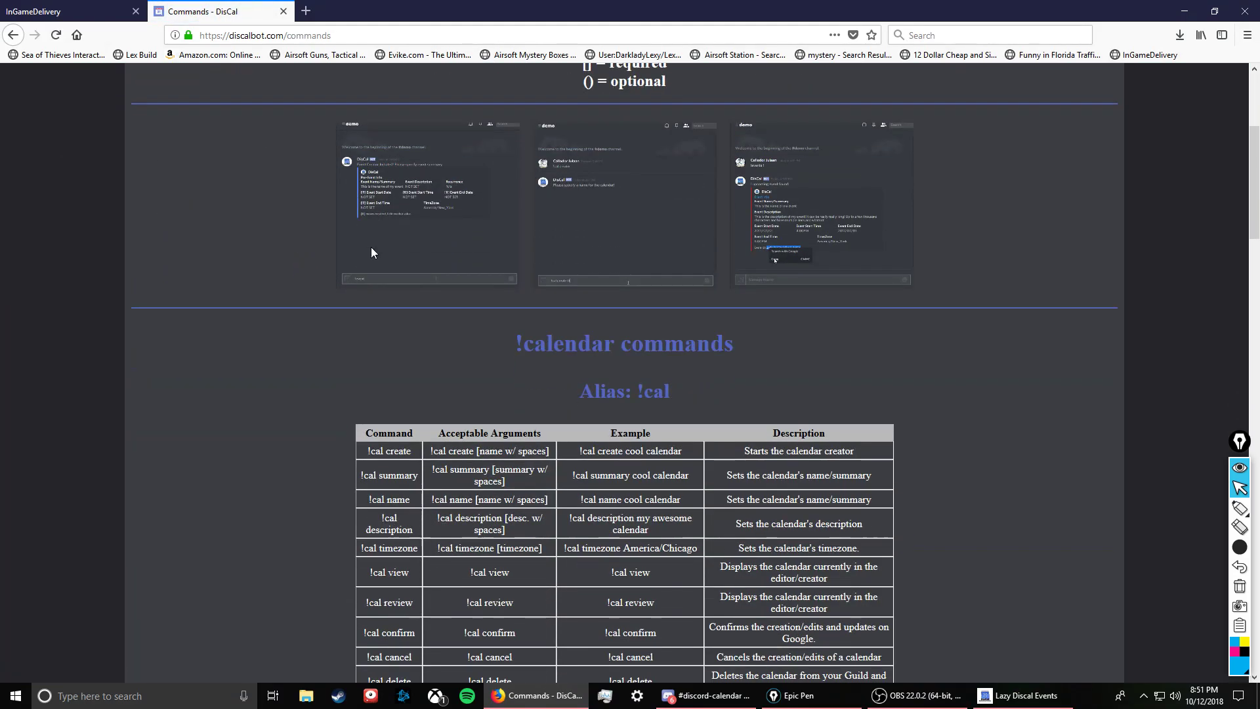
{"action": "scroll", "coordinate": [354, 255], "scroll_direction": "down", "scroll_amount": 1}
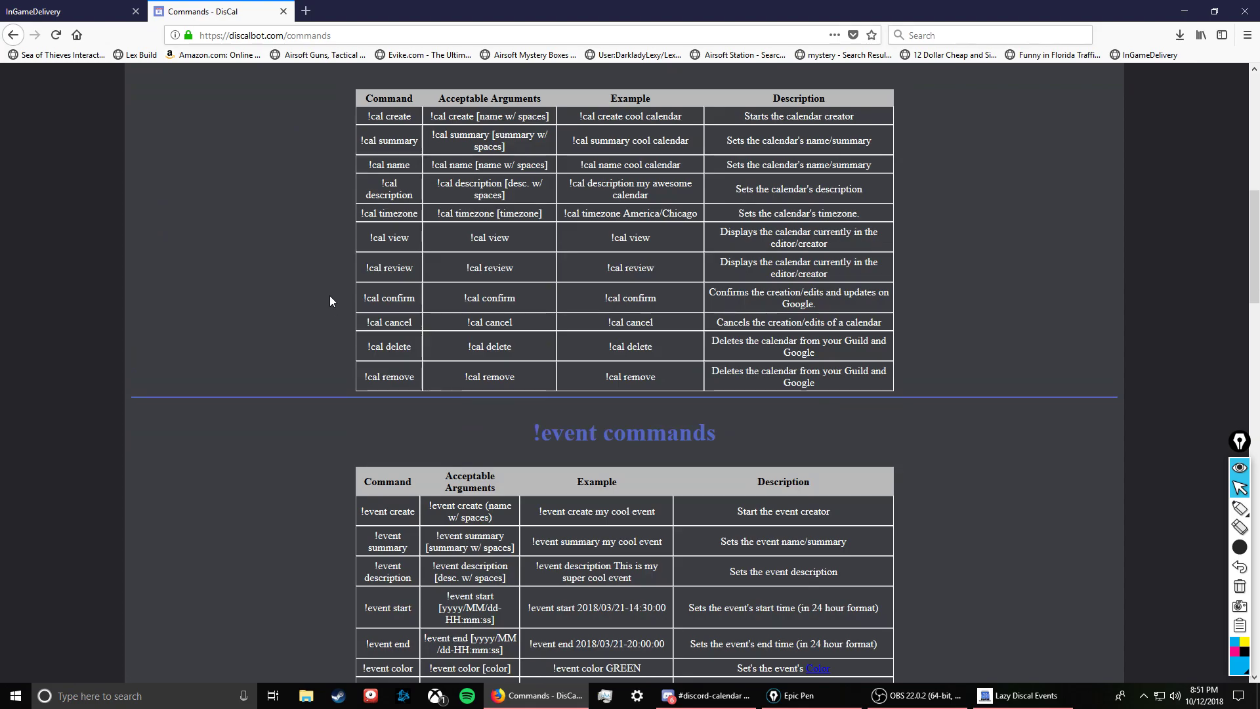
{"action": "scroll", "coordinate": [355, 326], "scroll_direction": "down", "scroll_amount": 8}
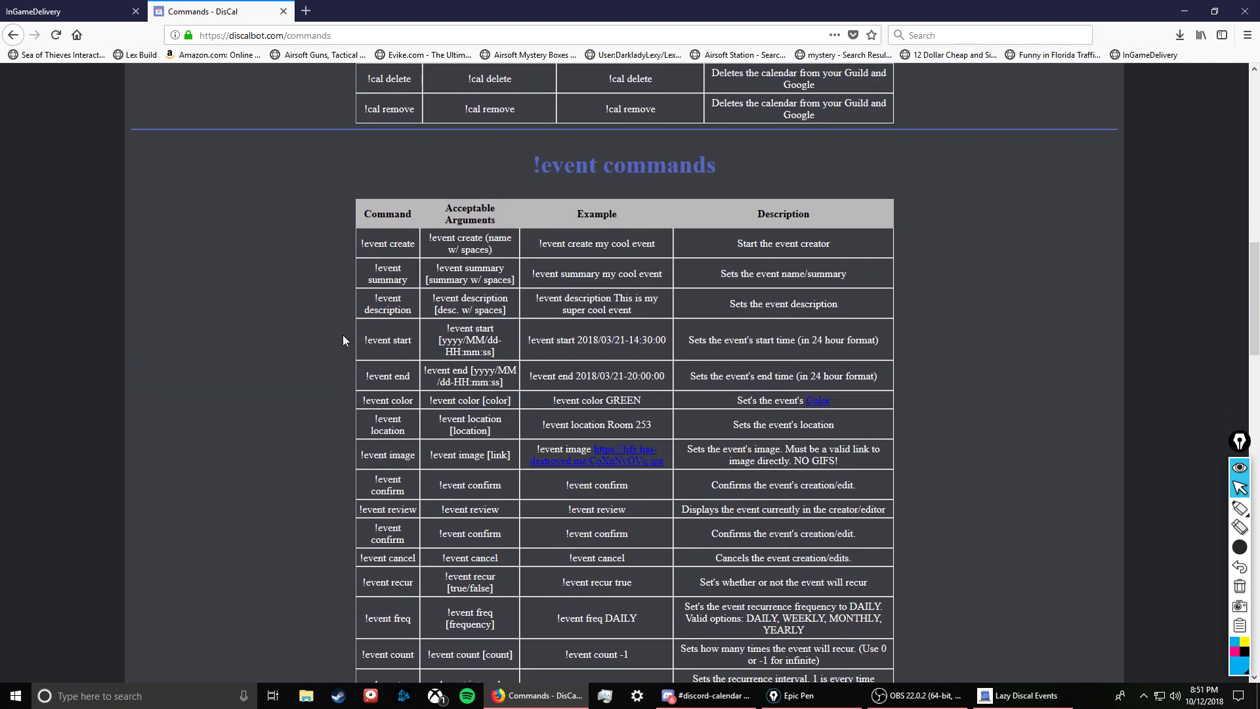
{"action": "scroll", "coordinate": [362, 254], "scroll_direction": "down", "scroll_amount": 1}
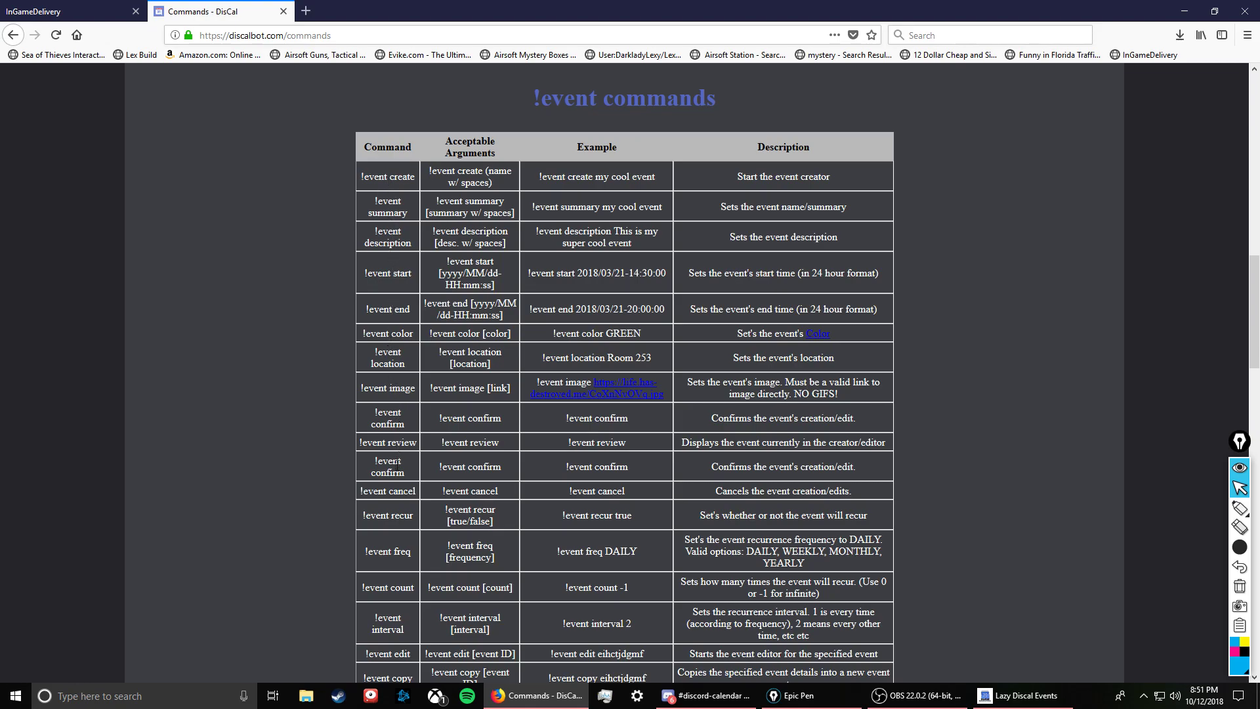
{"action": "scroll", "coordinate": [423, 542], "scroll_direction": "down", "scroll_amount": 5}
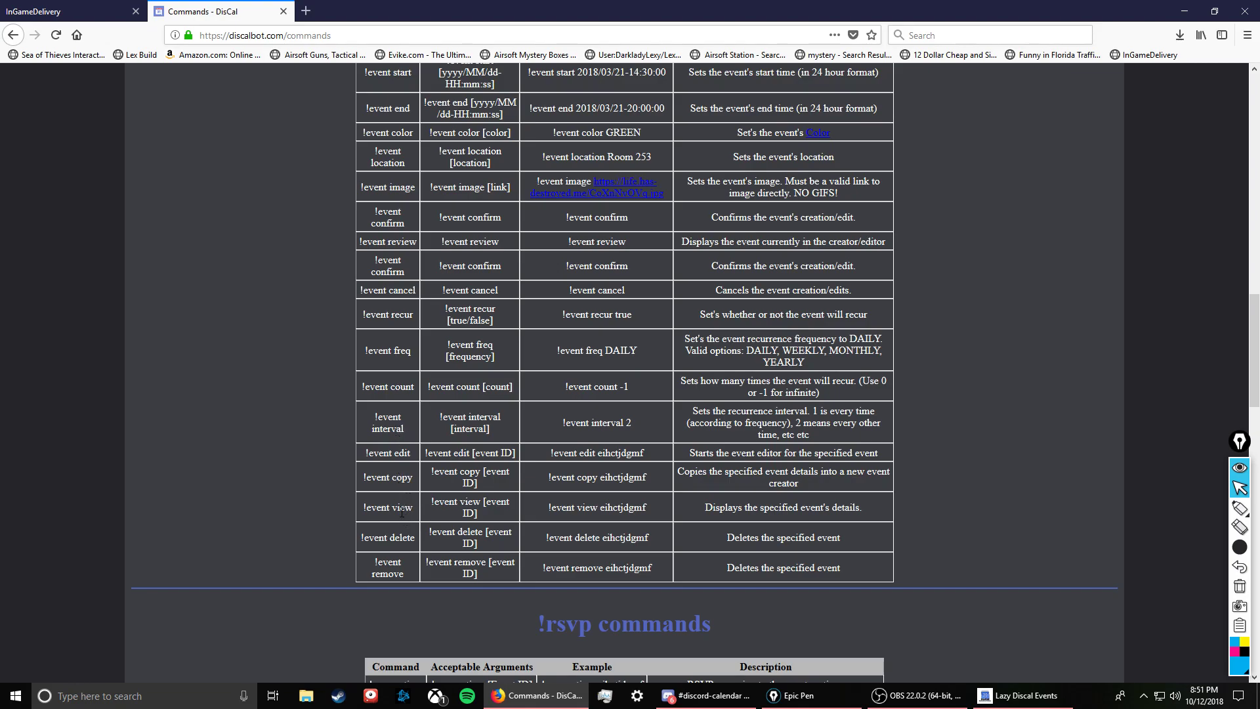
{"action": "scroll", "coordinate": [390, 549], "scroll_direction": "down", "scroll_amount": 20}
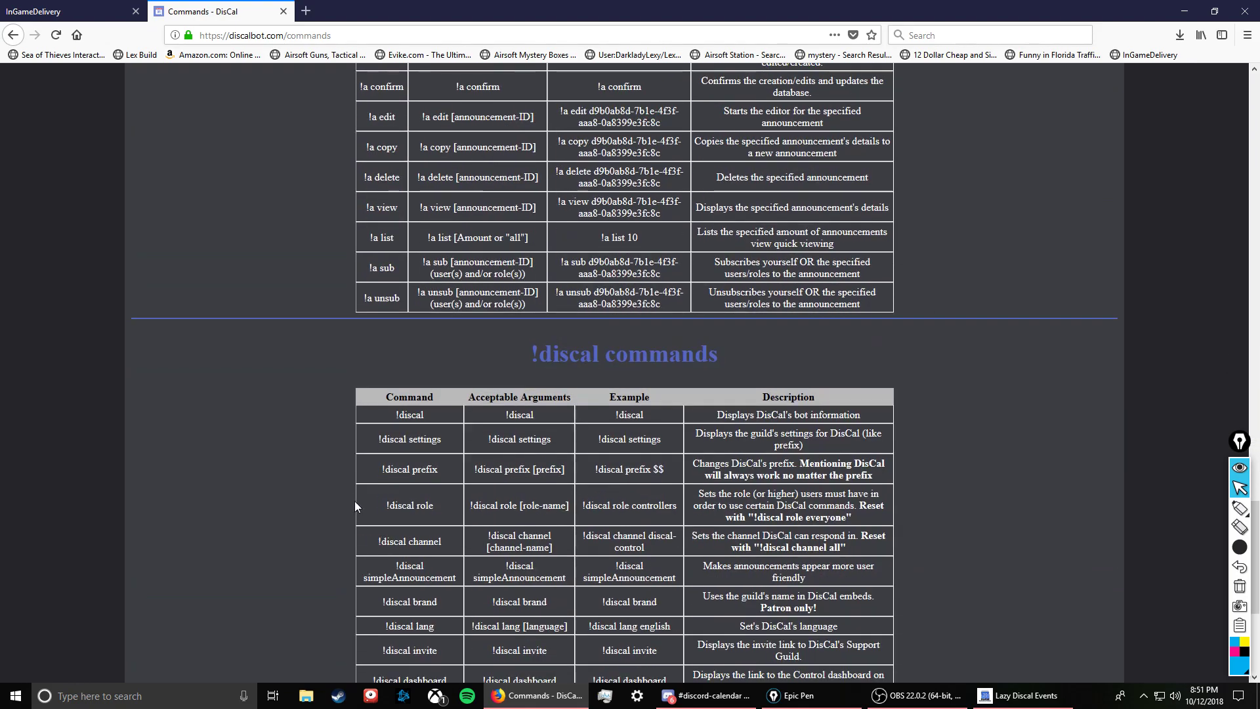
{"action": "scroll", "coordinate": [355, 505], "scroll_direction": "down", "scroll_amount": 3}
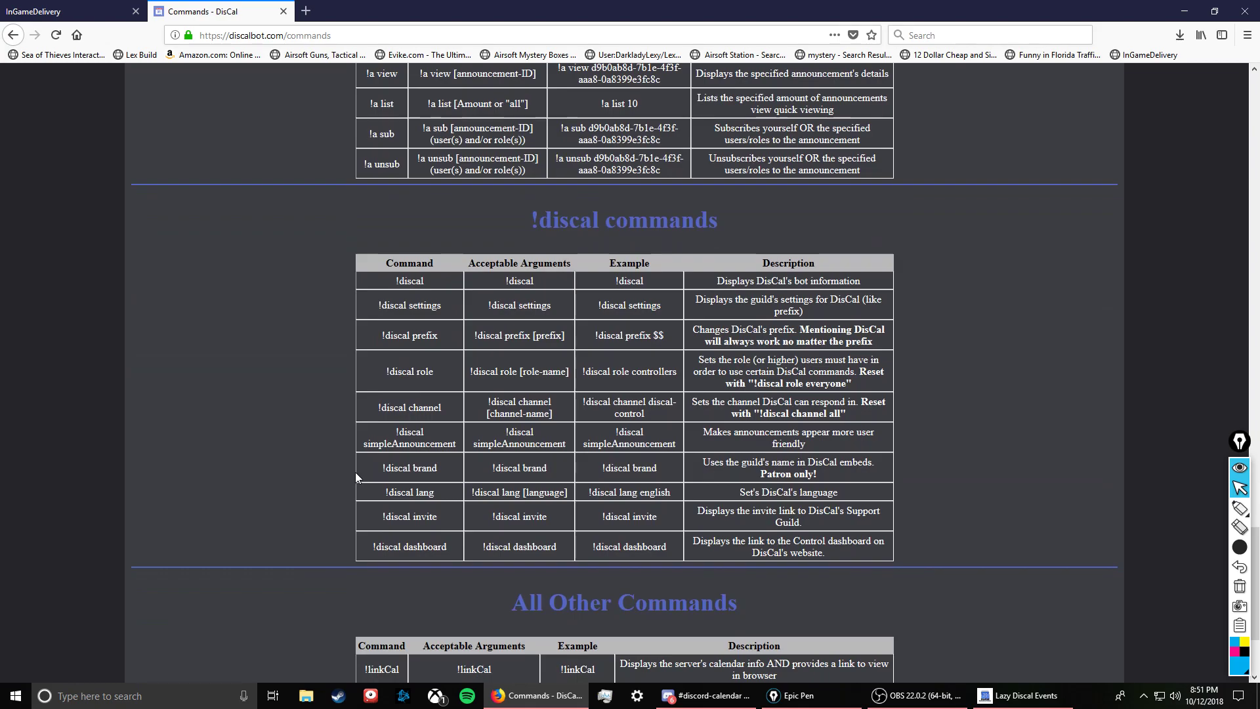
{"action": "scroll", "coordinate": [355, 473], "scroll_direction": "down", "scroll_amount": 1}
{"action": "scroll", "coordinate": [355, 477], "scroll_direction": "down", "scroll_amount": 2}
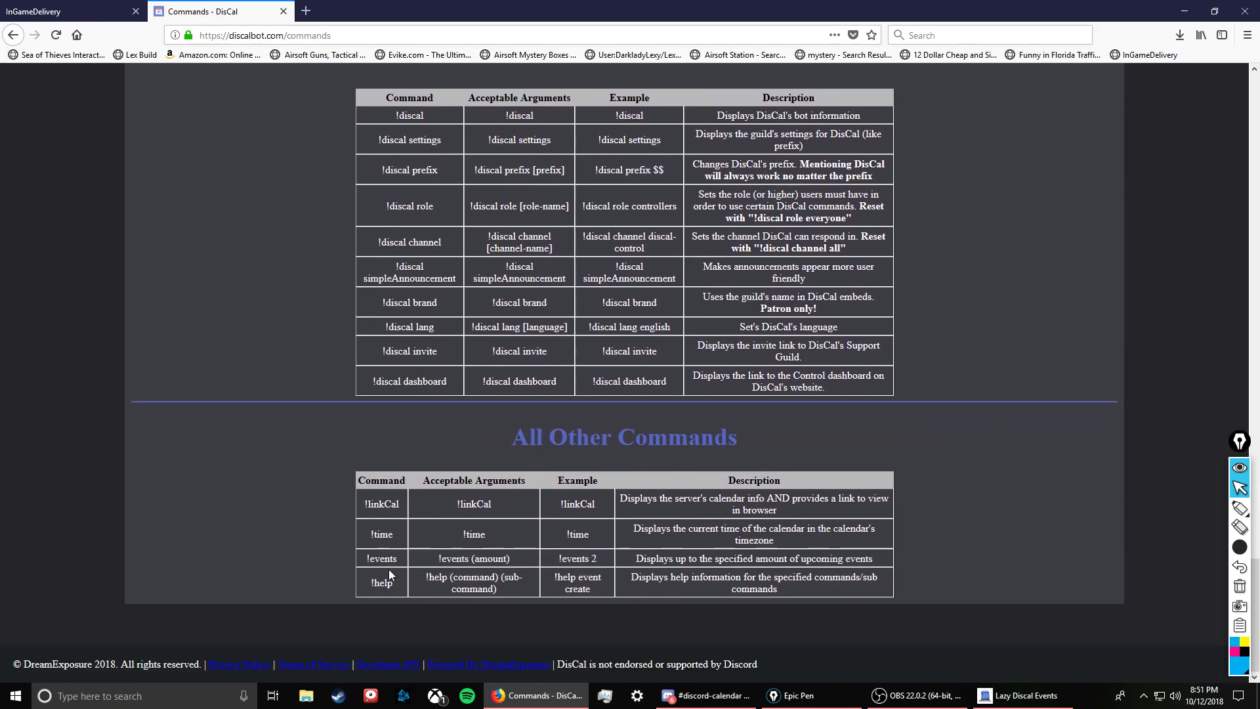
Step: Return to discord-calendar in Discord and request the upcoming events with !events 20, then !events 15
{"action": "left_click", "coordinate": [1017, 696]}
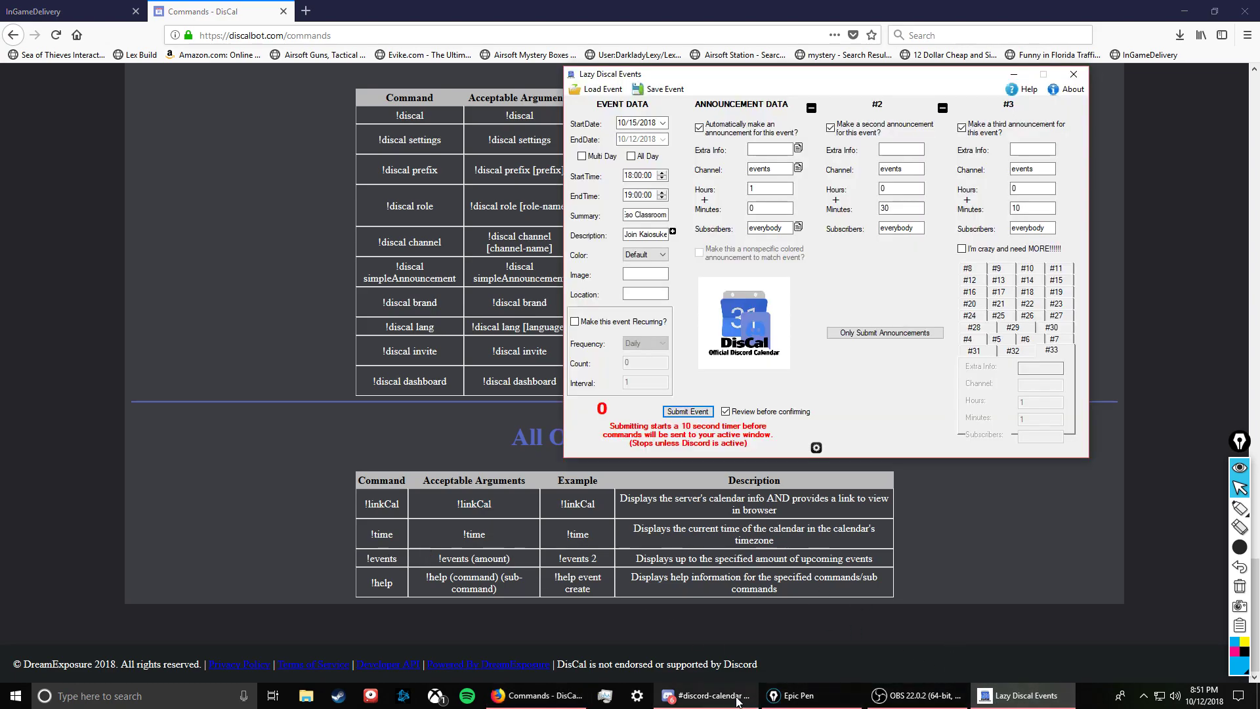
{"action": "left_click", "coordinate": [708, 696]}
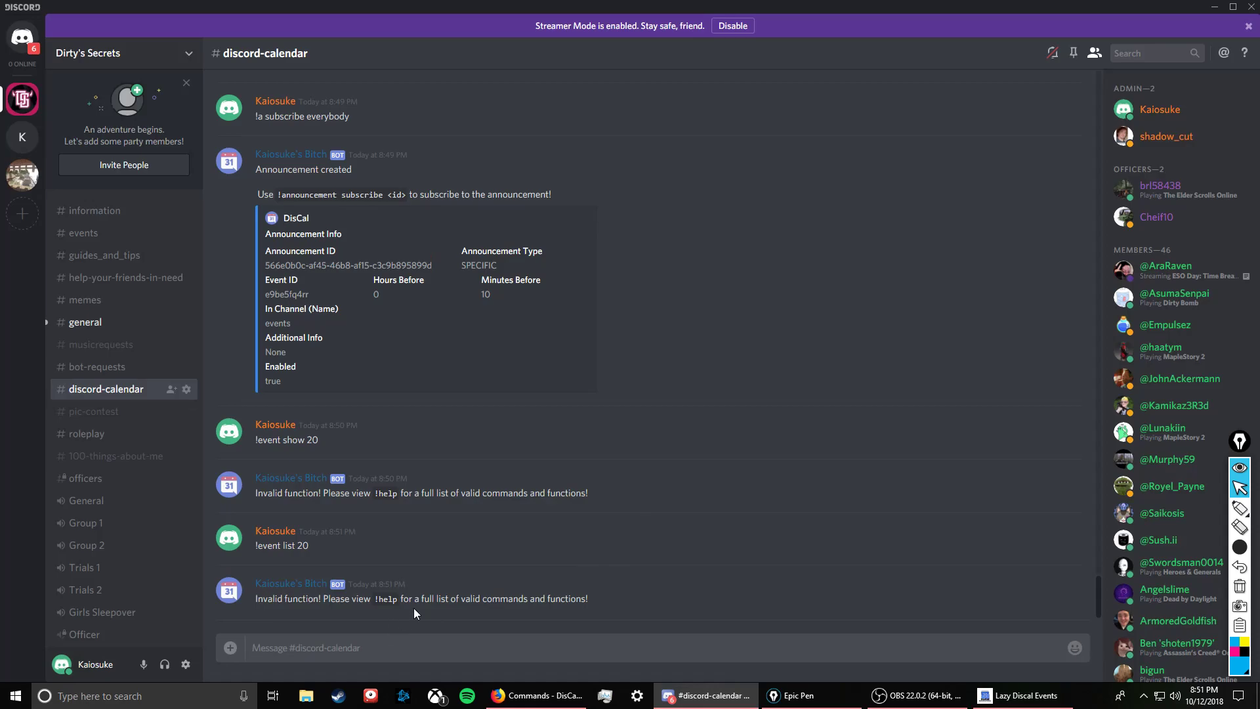
{"action": "type", "text": "!events 20"}
{"action": "key", "text": "Return"}
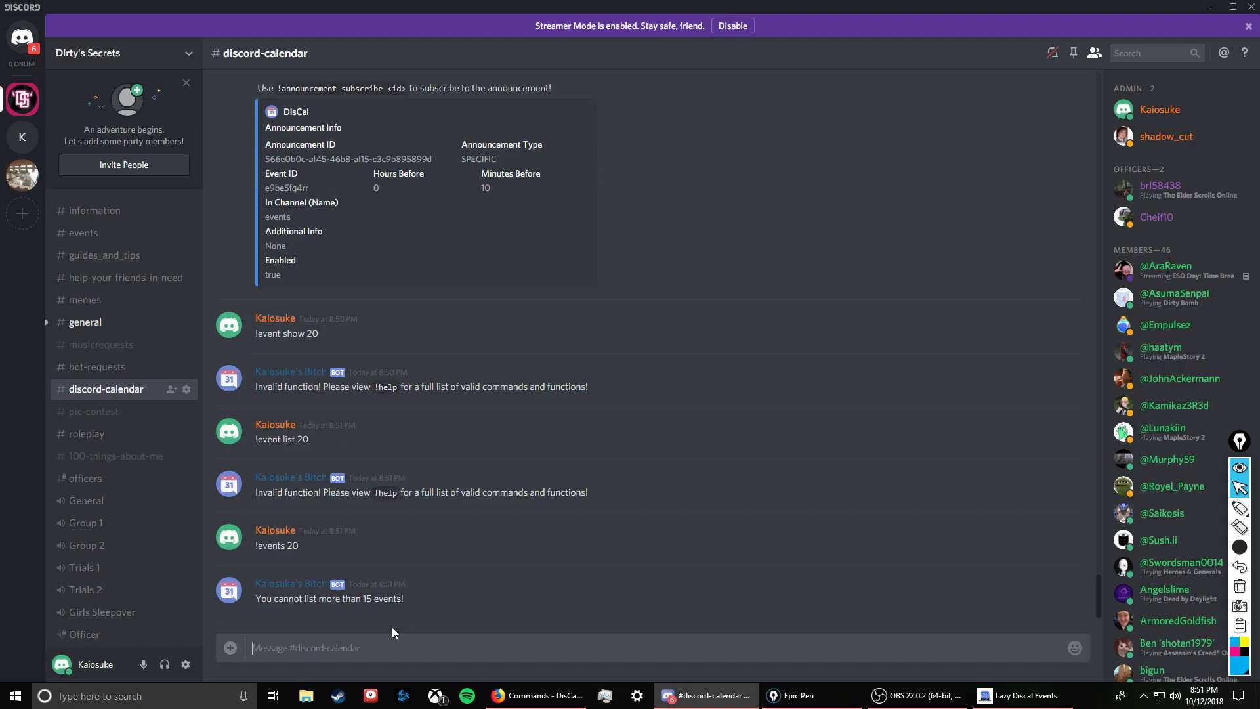
{"action": "type", "text": "!events 15"}
{"action": "key", "text": "Return"}
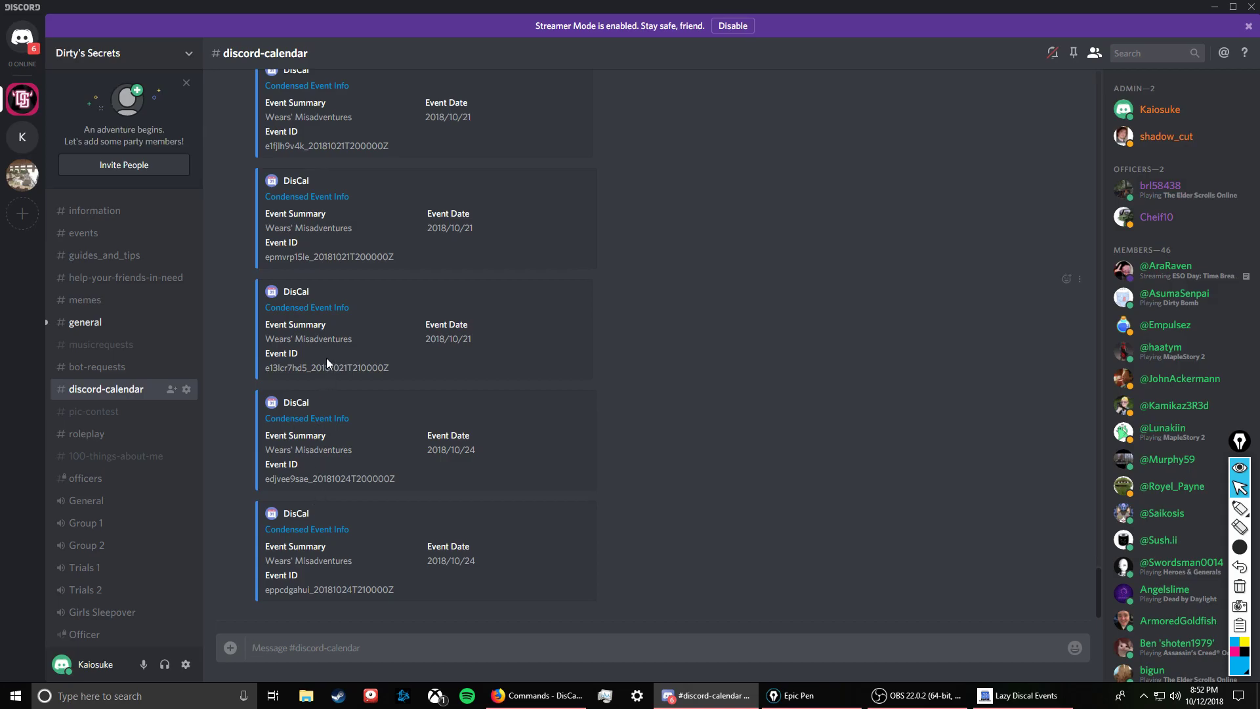
Step: Start the event editor for the second Raffle Drawing on 2018/10/19 with !event edit ecbjb3j6f9_20181019T233000Z
{"action": "scroll", "coordinate": [326, 361], "scroll_direction": "up", "scroll_amount": 1}
{"action": "scroll", "coordinate": [325, 357], "scroll_direction": "up", "scroll_amount": 4}
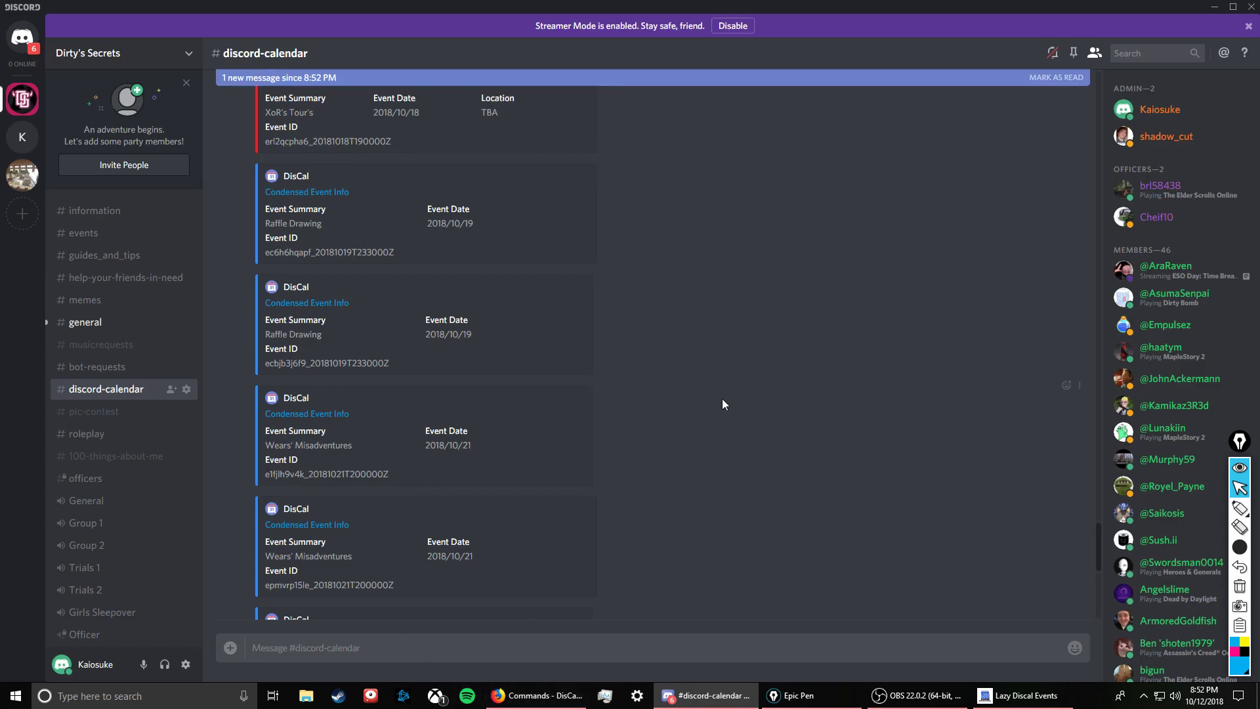
{"action": "type", "text": "!event edit"}
{"action": "double_click", "coordinate": [321, 363]}
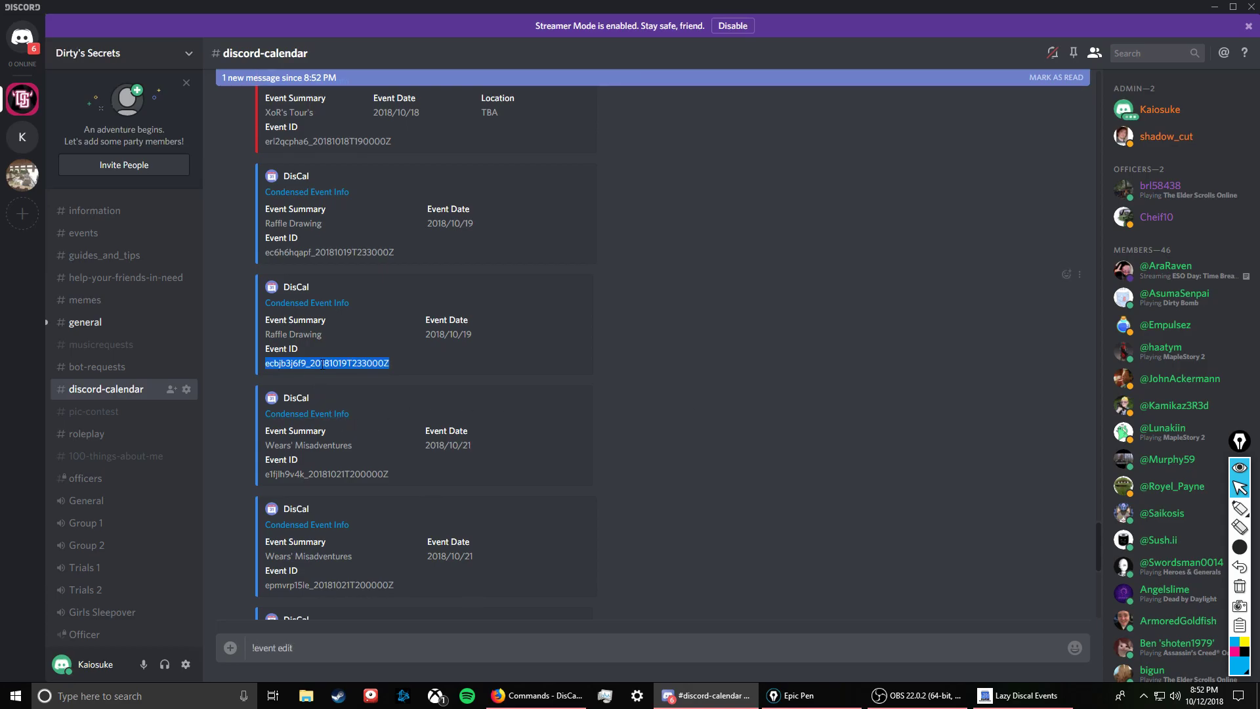
{"action": "key", "text": "ctrl+c"}
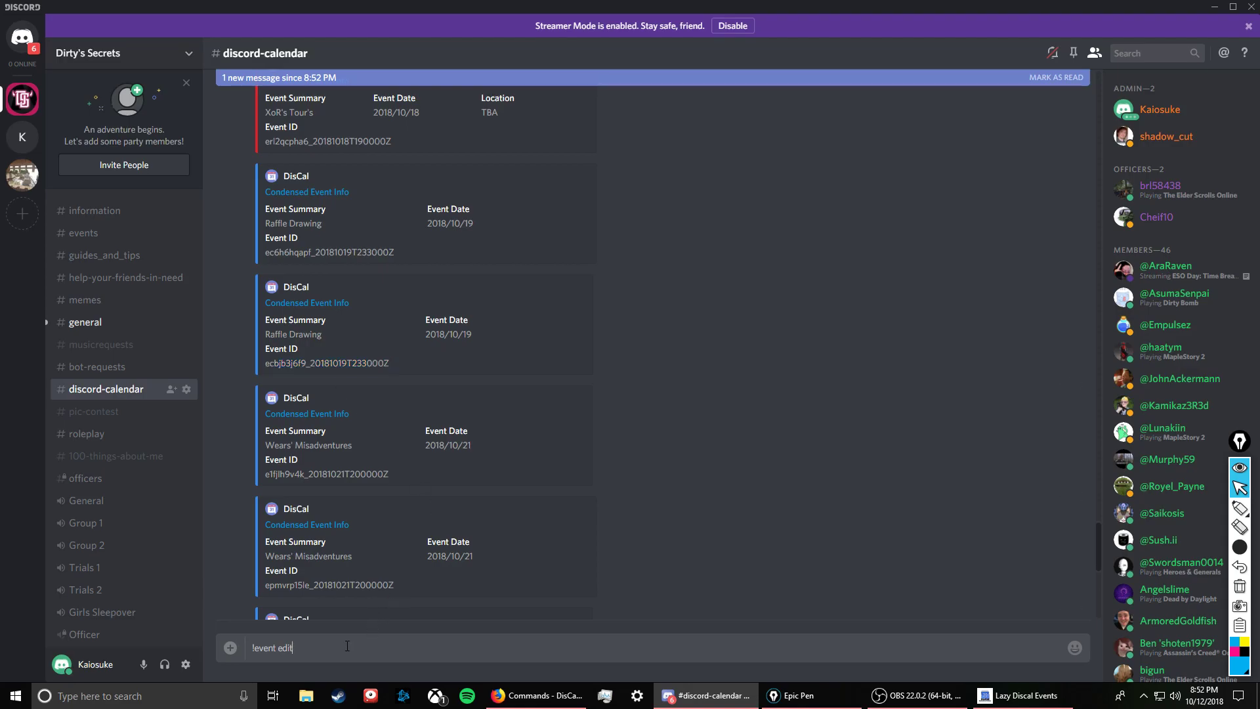
{"action": "key", "text": "ctrl+v"}
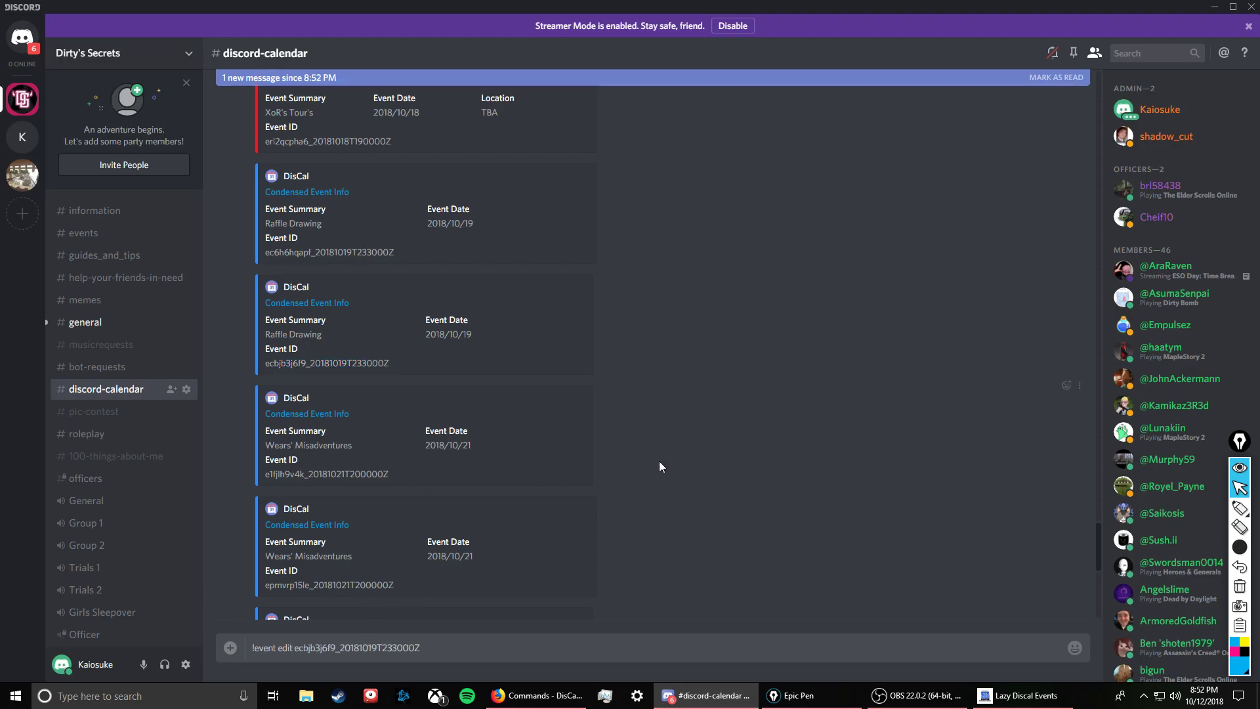
{"action": "key", "text": "Return"}
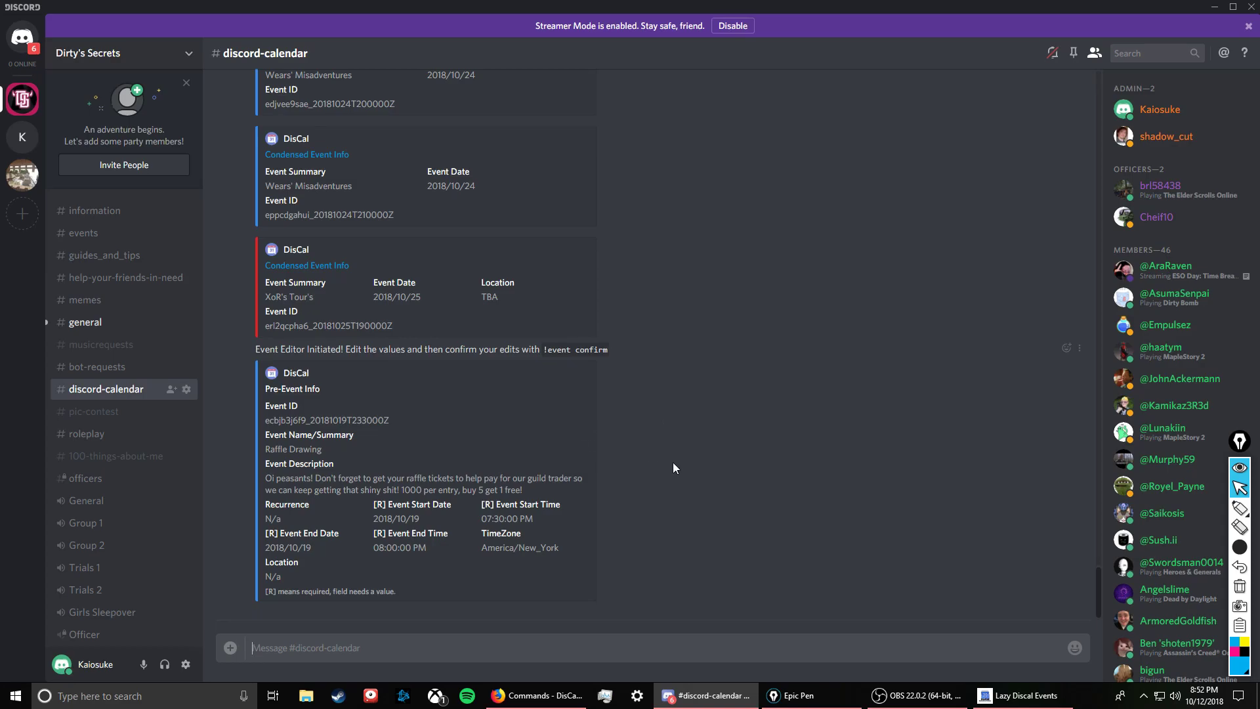
Step: Try to move the raffle's start first with the command !event start 2018/10/20-19:30:00
{"action": "type", "text": "!event start 2018/10/20"}
{"action": "type", "text": ":"}
{"action": "key", "text": "BackSpace"}
{"action": "key", "text": "BackSpace"}
{"action": "key", "text": "BackSpace"}
{"action": "key", "text": "BackSpace"}
{"action": "type", "text": "-19:30"}
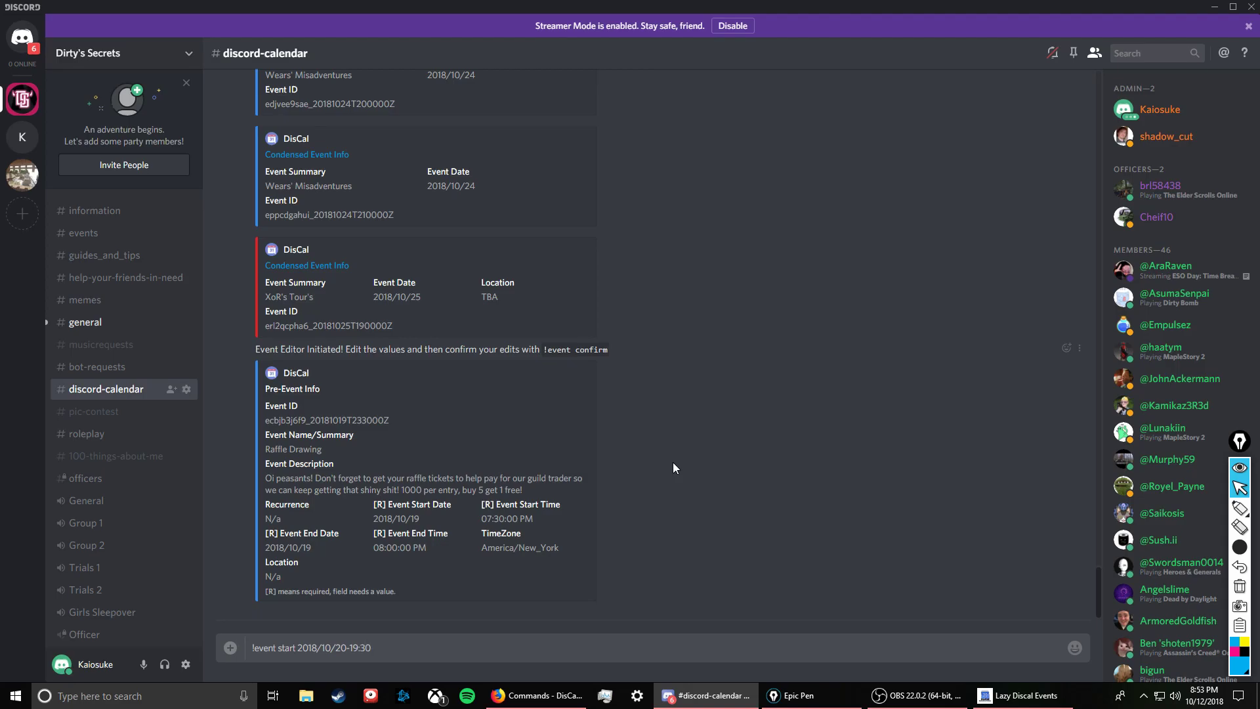
{"action": "type", "text": ":00"}
{"action": "key", "text": "Return"}
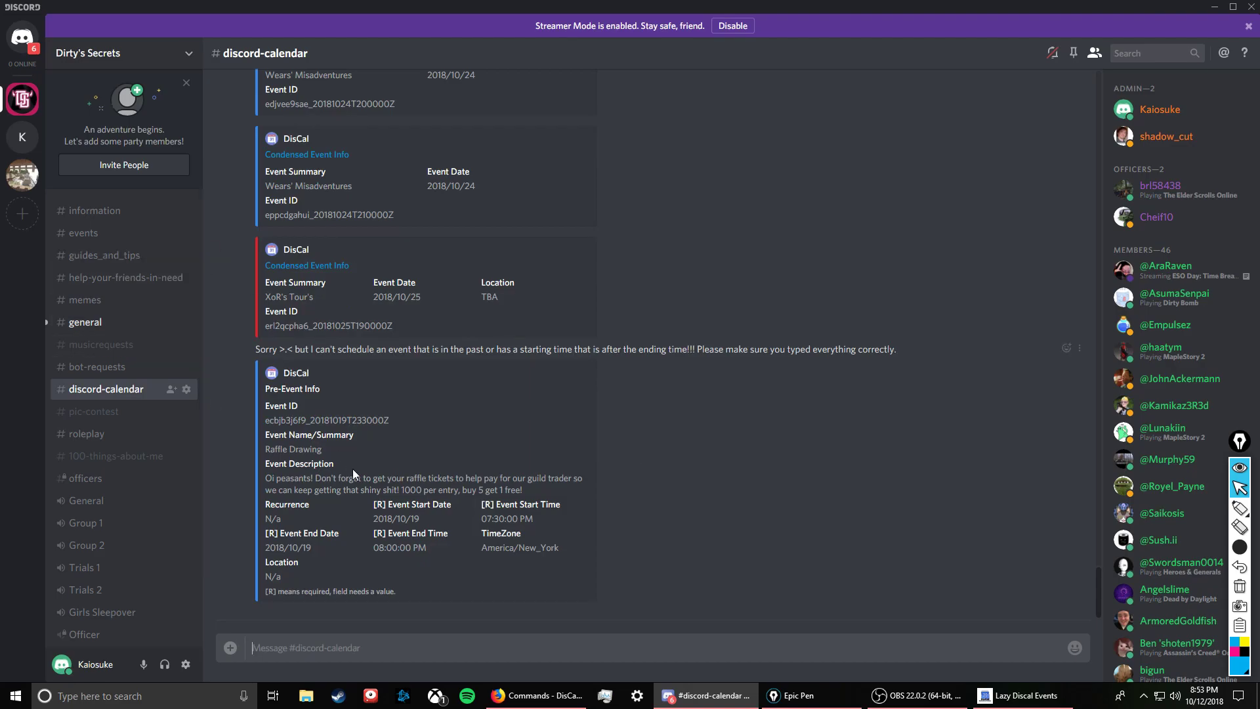
Step: Set the Raffle Drawing's end date and time with !event end 2018/10/20-20:00:00
{"action": "left_click_drag", "start_coordinate": [374, 518], "coordinate": [531, 518]}
{"action": "left_click", "coordinate": [532, 517]}
{"action": "type", "text": "!event end 2018/10/20-"}
{"action": "type", "text": "20:00"}
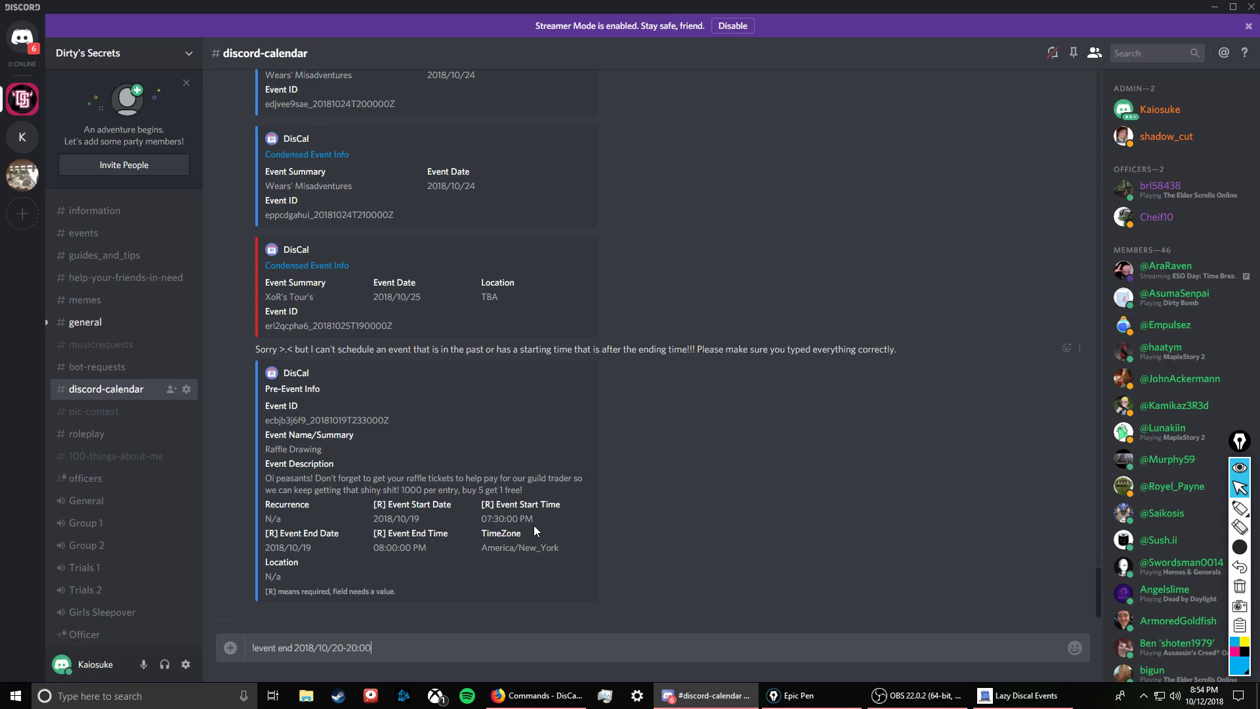
{"action": "type", "text": ":00"}
{"action": "key", "text": "Return"}
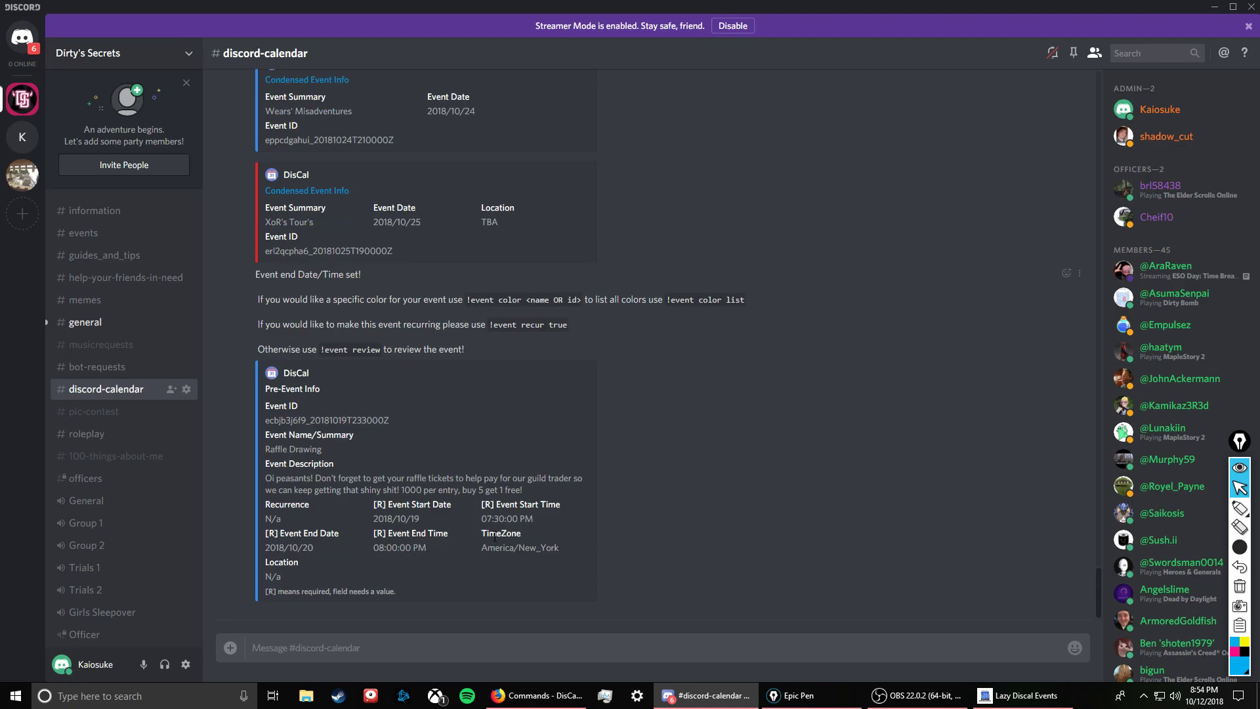
Step: Set the Raffle Drawing's start date and time with !event start 2018/10/20-19:30:00
{"action": "type", "text": "!event "}
{"action": "type", "text": "start 21"}
{"action": "type", "text": "0"}
{"action": "type", "text": "18"}
{"action": "type", "text": "/10"}
{"action": "type", "text": "/1"}
{"action": "type", "text": "20"}
{"action": "type", "text": "-"}
{"action": "type", "text": "19:"}
{"action": "type", "text": "30:00"}
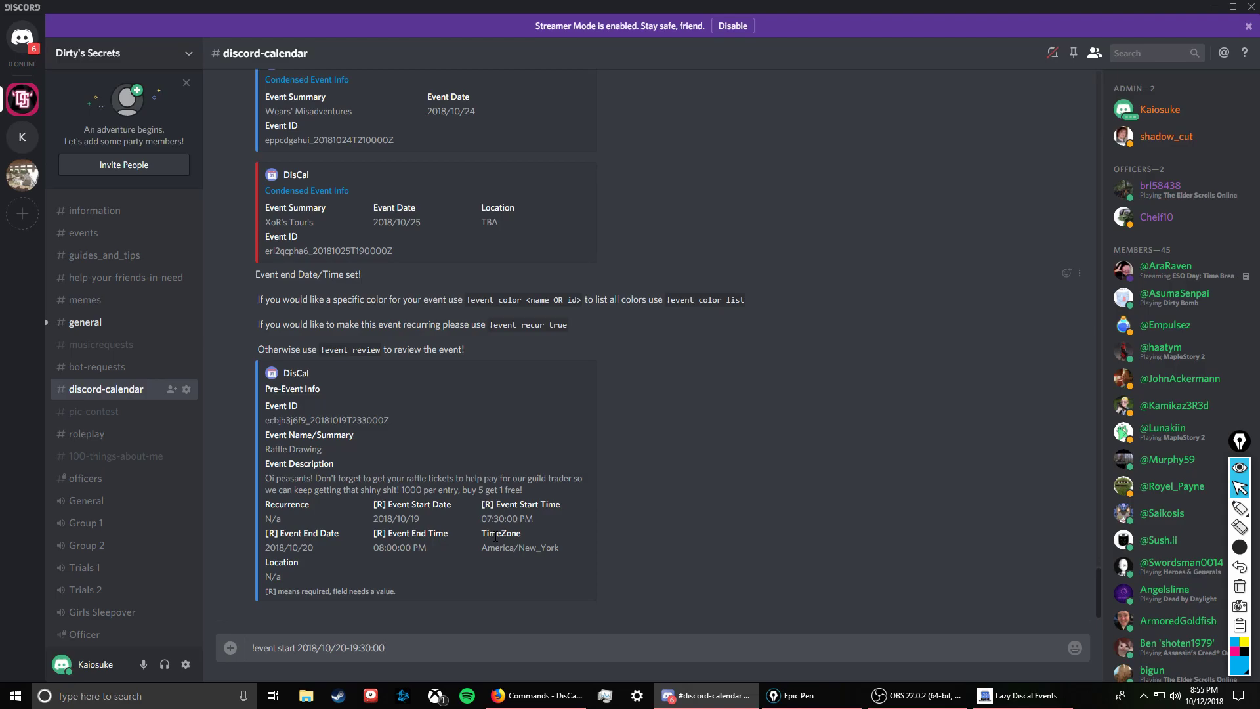
{"action": "key", "text": "Return"}
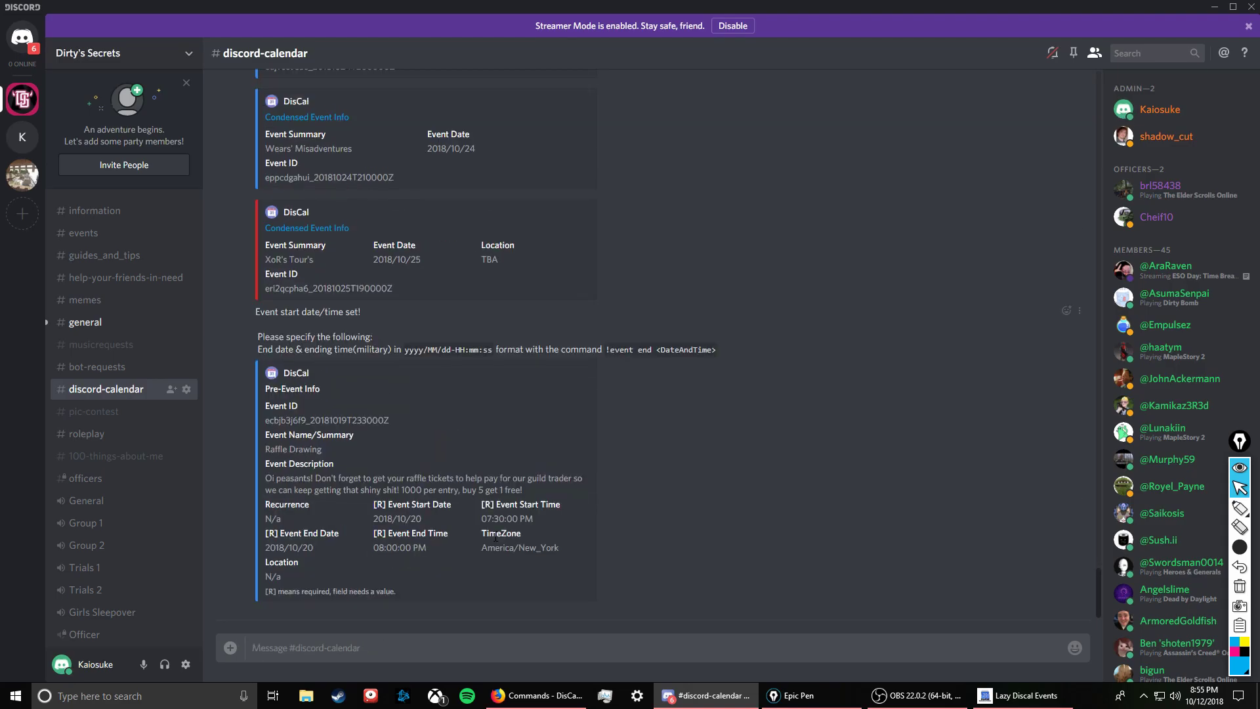
Step: Check the raffle's new start date and time and save the edits with !event confirm
{"action": "left_click_drag", "start_coordinate": [374, 518], "coordinate": [553, 516]}
{"action": "left_click", "coordinate": [553, 517]}
{"action": "type", "text": "!confirm"}
{"action": "key", "text": "BackSpace"}
{"action": "key", "text": "BackSpace"}
{"action": "key", "text": "BackSpace"}
{"action": "key", "text": "BackSpace"}
{"action": "key", "text": "BackSpace"}
{"action": "key", "text": "BackSpace"}
{"action": "key", "text": "BackSpace"}
{"action": "type", "text": "event confirm"}
{"action": "key", "text": "Return"}
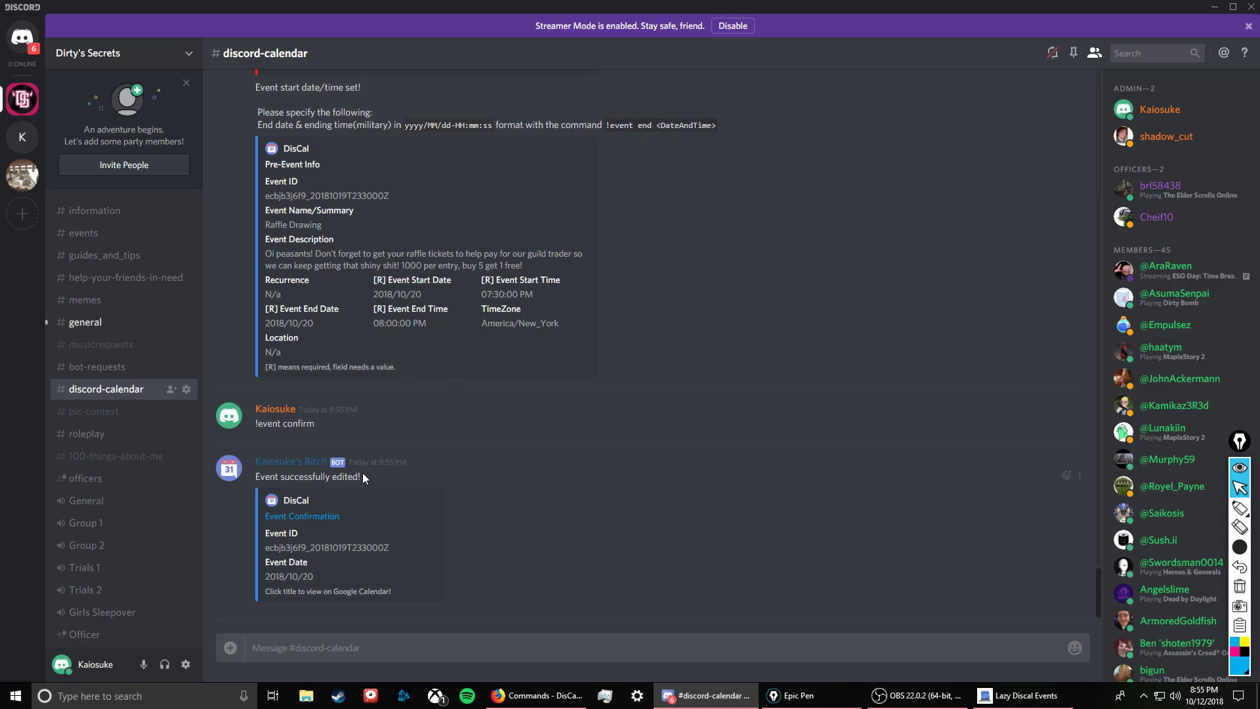
Step: Review the event, announcement and general command tables on the DisCal website, and return to discord-calendar in Discord
{"action": "left_click", "coordinate": [533, 700]}
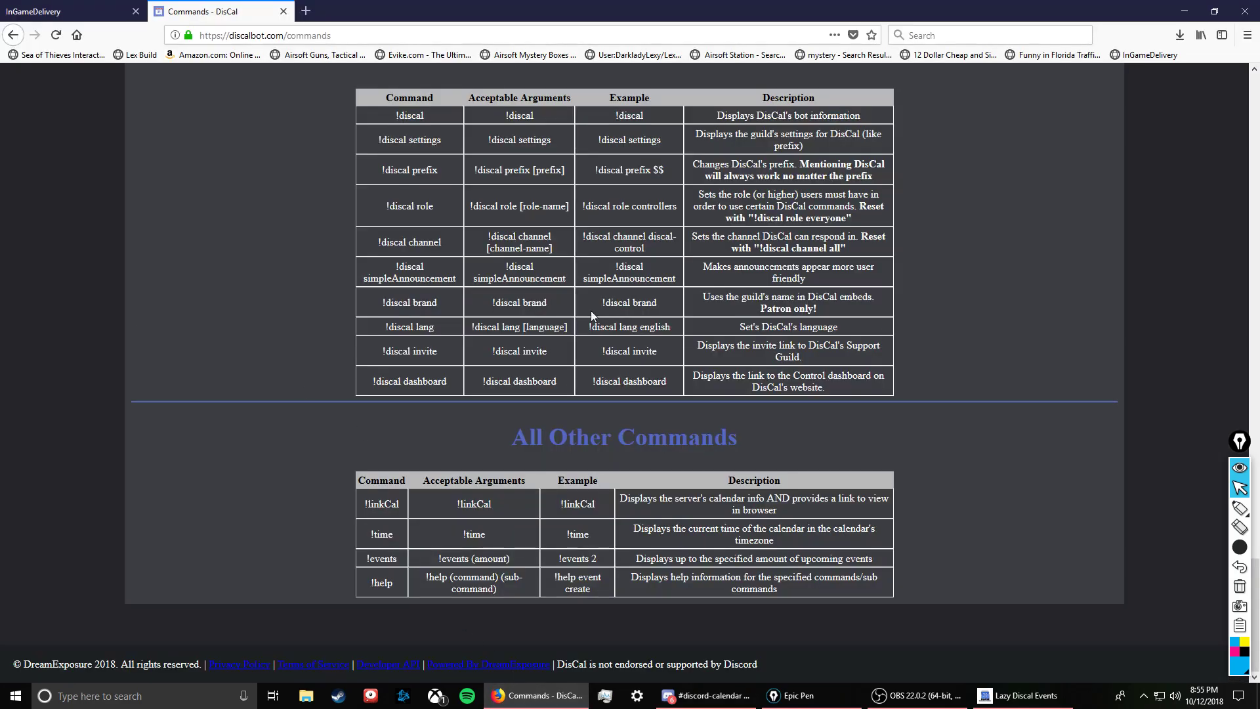
{"action": "scroll", "coordinate": [664, 384], "scroll_direction": "up", "scroll_amount": 8}
{"action": "scroll", "coordinate": [646, 419], "scroll_direction": "up", "scroll_amount": 20}
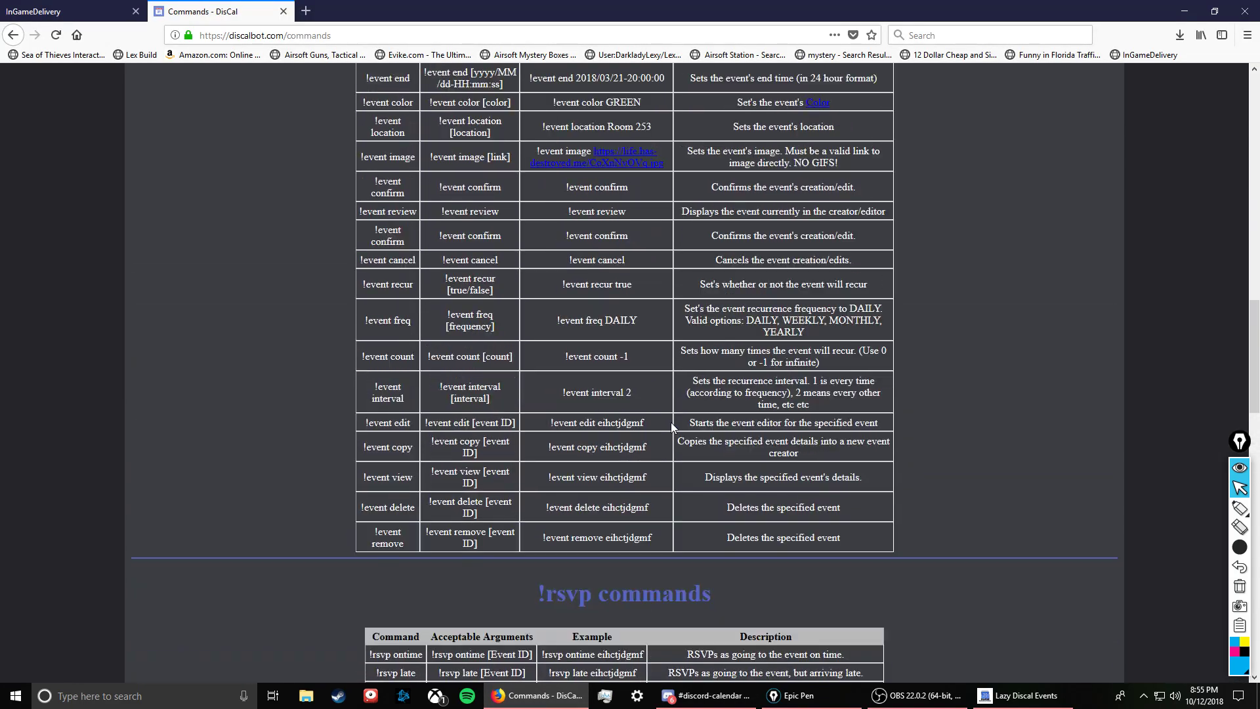
{"action": "scroll", "coordinate": [691, 437], "scroll_direction": "up", "scroll_amount": 8}
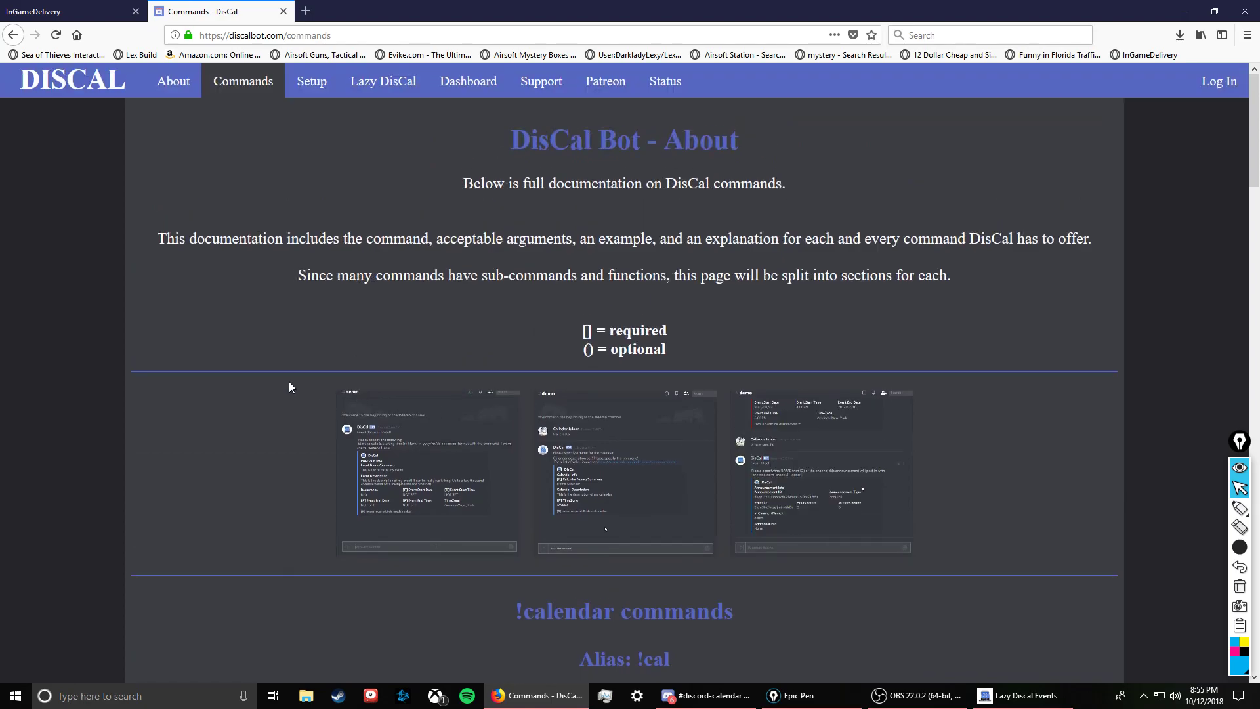
{"action": "scroll", "coordinate": [292, 391], "scroll_direction": "down", "scroll_amount": 10}
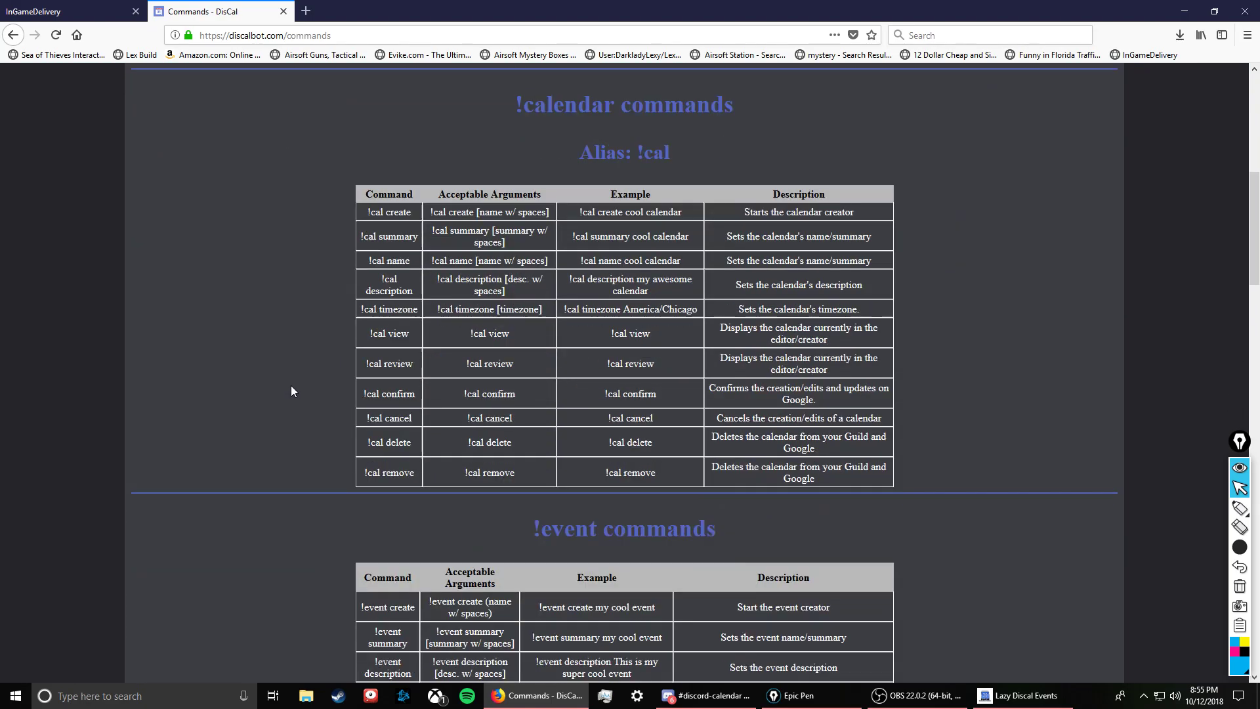
{"action": "scroll", "coordinate": [292, 391], "scroll_direction": "down", "scroll_amount": 5}
{"action": "scroll", "coordinate": [292, 391], "scroll_direction": "down", "scroll_amount": 15}
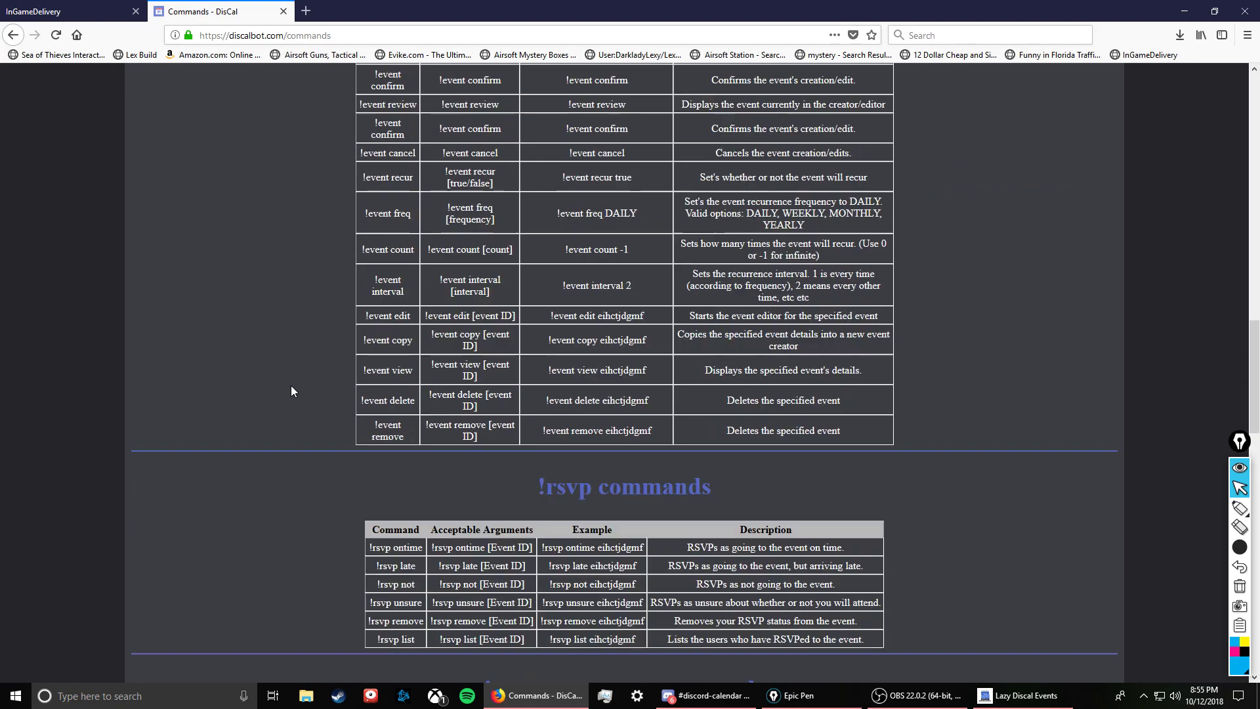
{"action": "scroll", "coordinate": [287, 396], "scroll_direction": "down", "scroll_amount": 2}
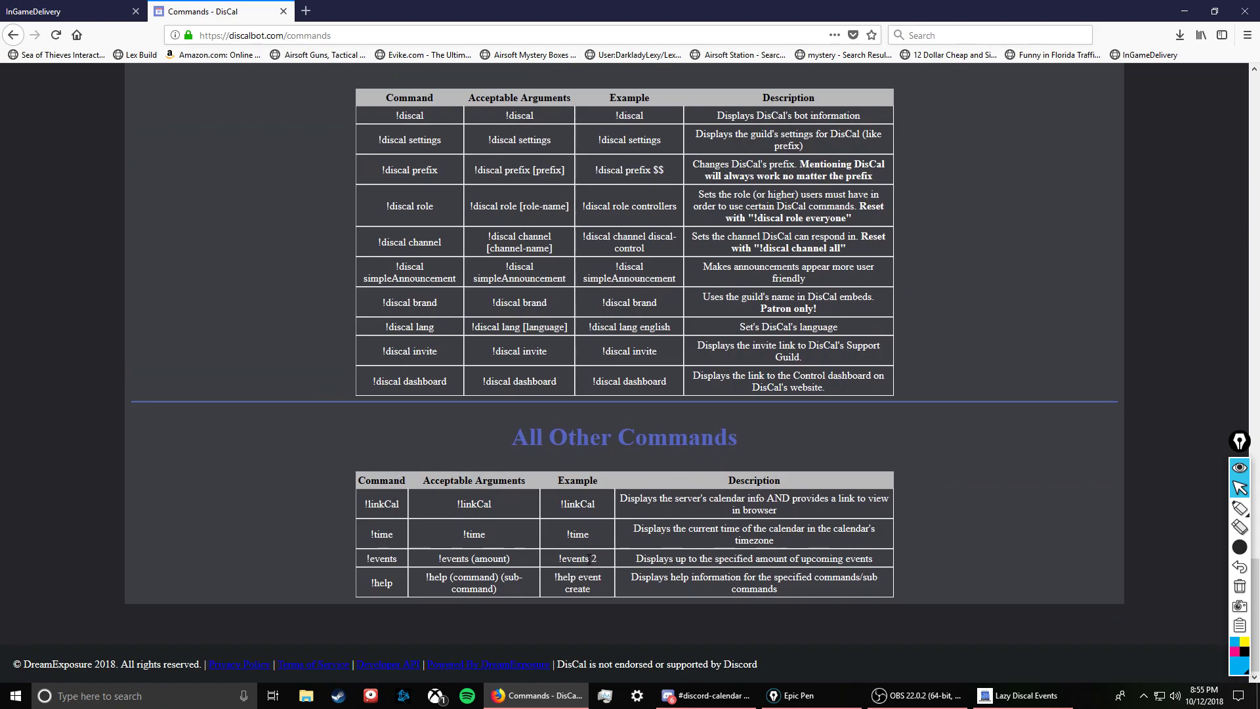
{"action": "left_click_drag", "start_coordinate": [589, 558], "coordinate": [443, 563]}
{"action": "scroll", "coordinate": [380, 553], "scroll_direction": "up", "scroll_amount": 4}
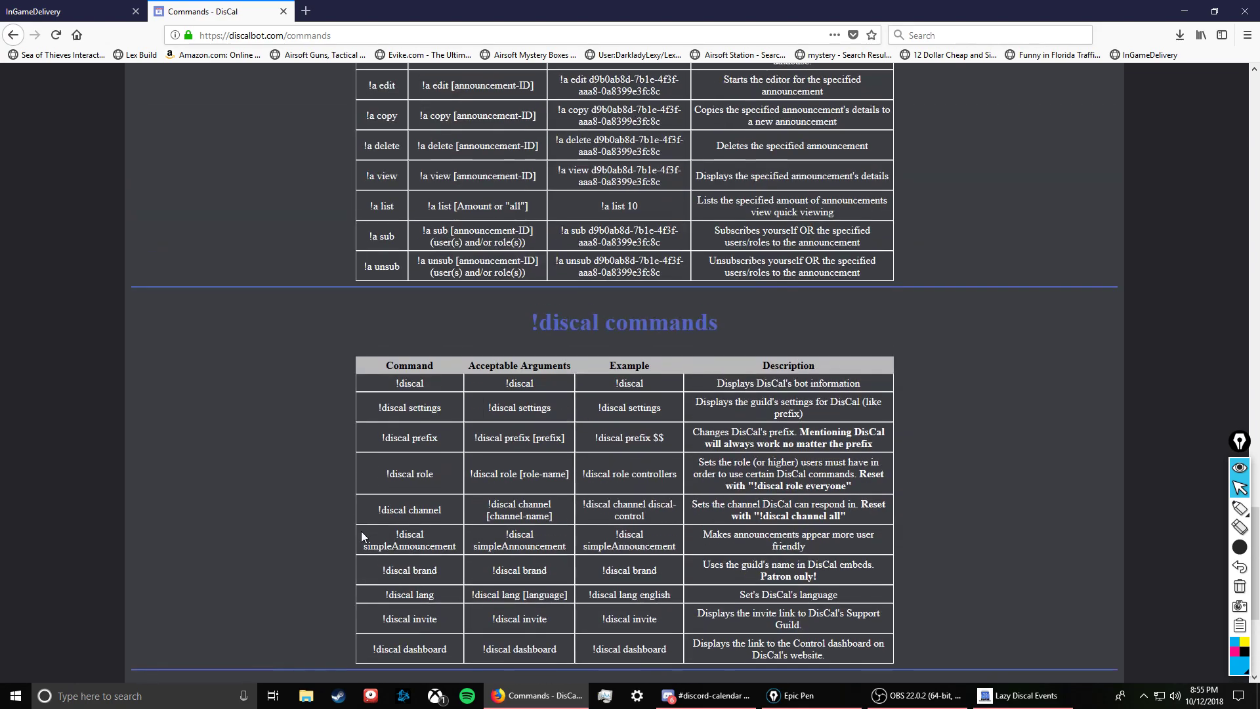
{"action": "scroll", "coordinate": [353, 490], "scroll_direction": "up", "scroll_amount": 3}
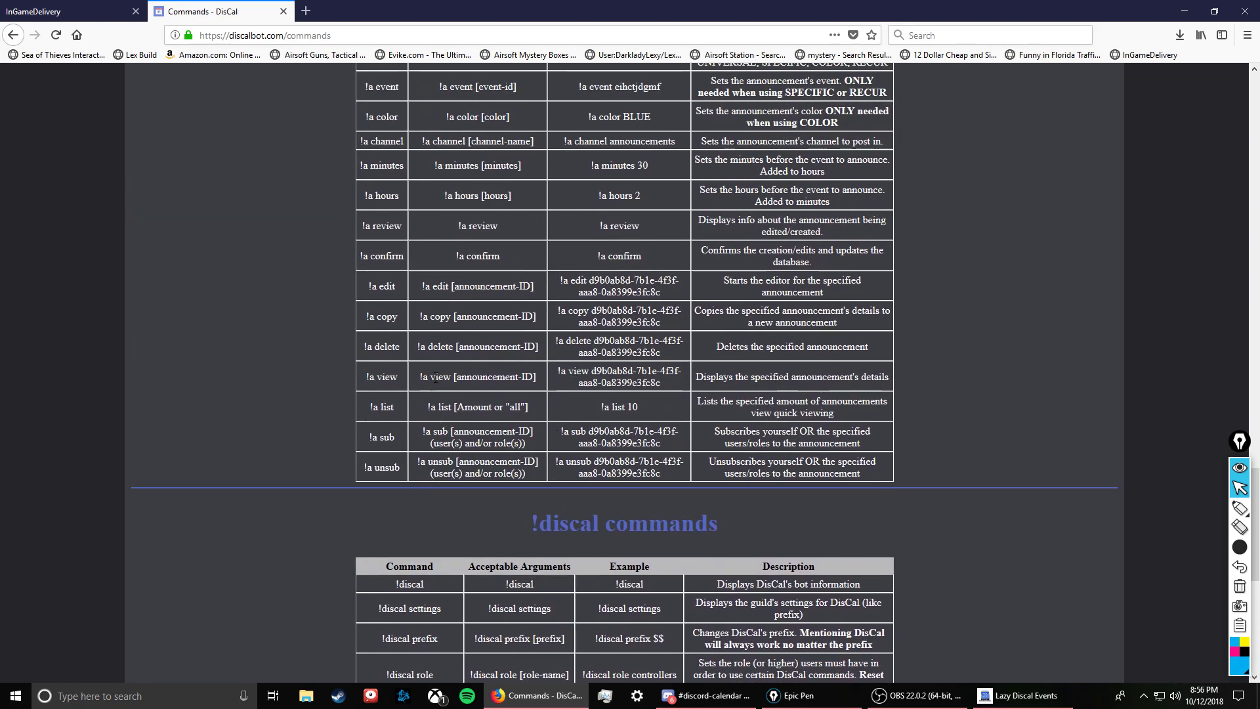
{"action": "scroll", "coordinate": [344, 306], "scroll_direction": "up", "scroll_amount": 2}
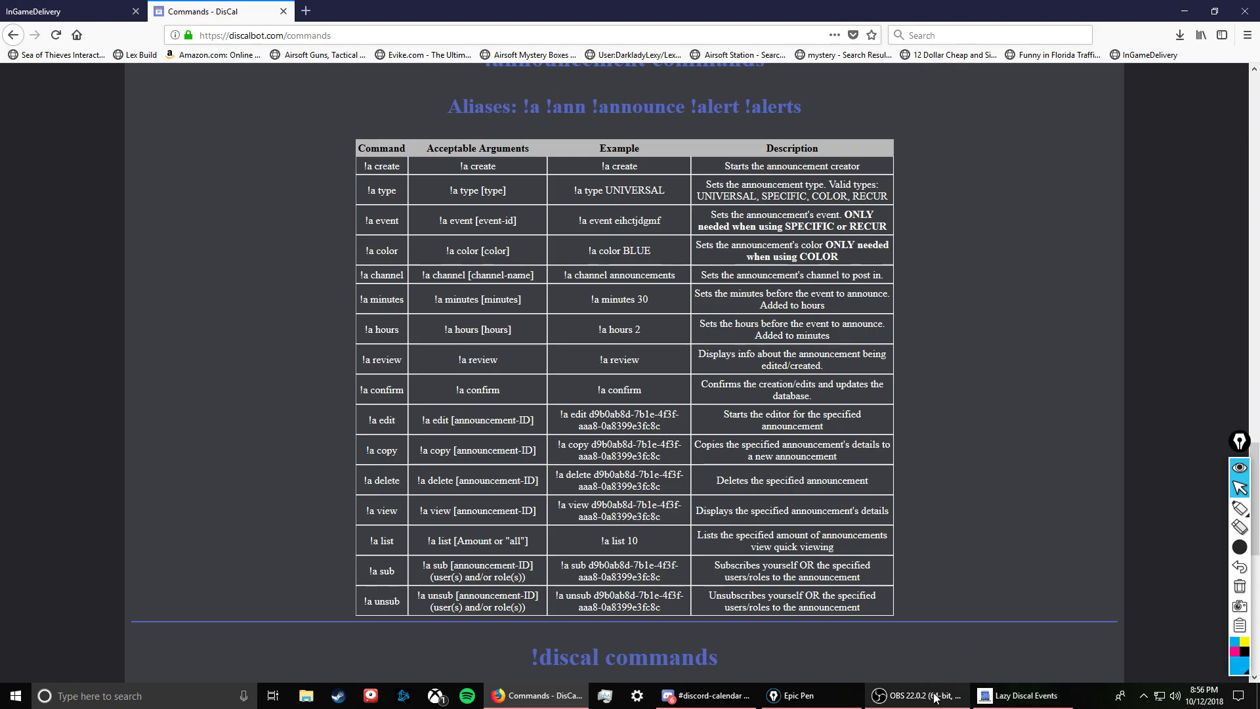
{"action": "left_click", "coordinate": [707, 695]}
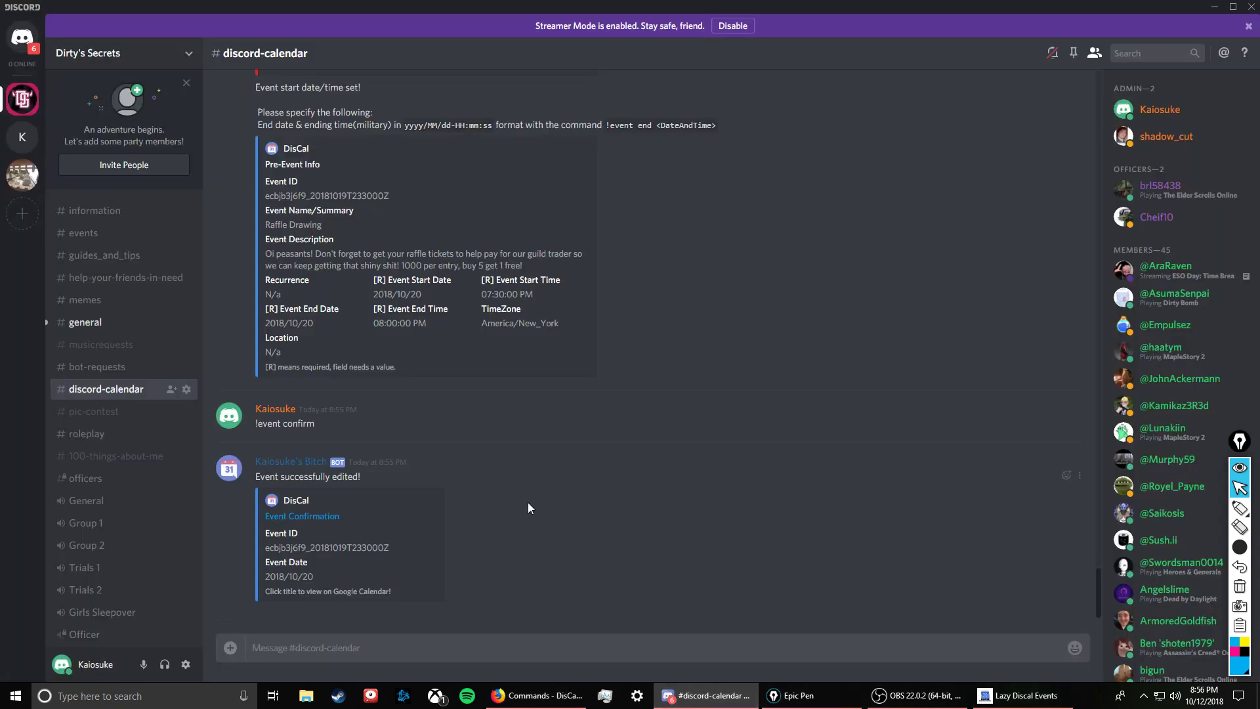